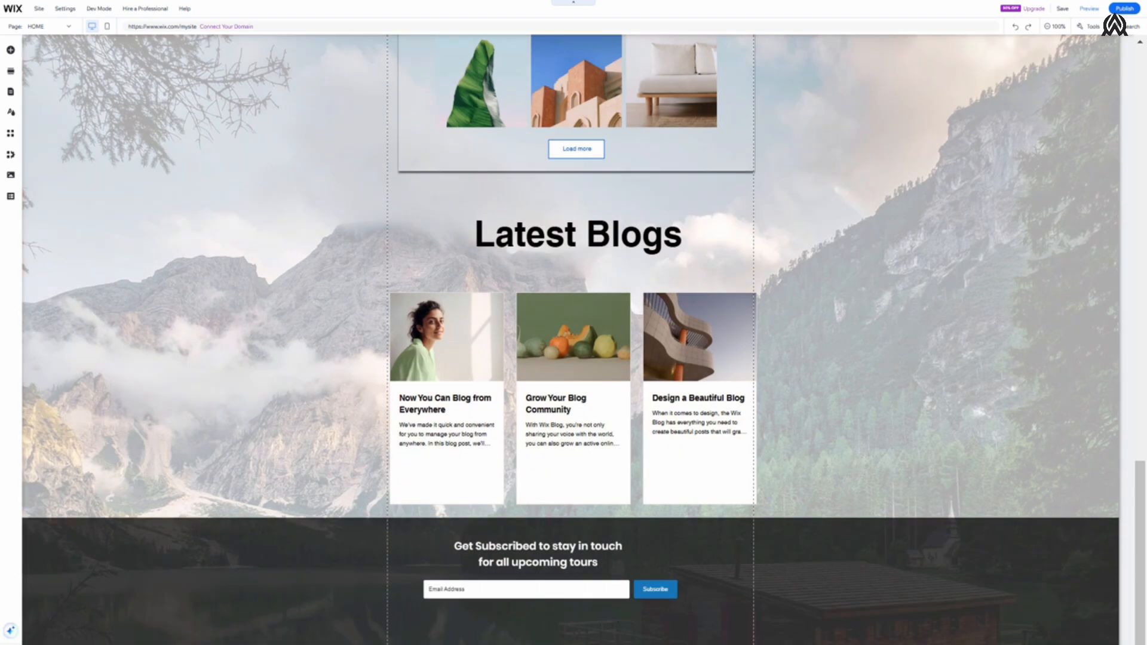
Step: Set the footer's background opacity to 80% in its fill colour and opacity design settings, and close them
scroll(570, 358, "down", 1)
scroll(813, 604, "down", 1)
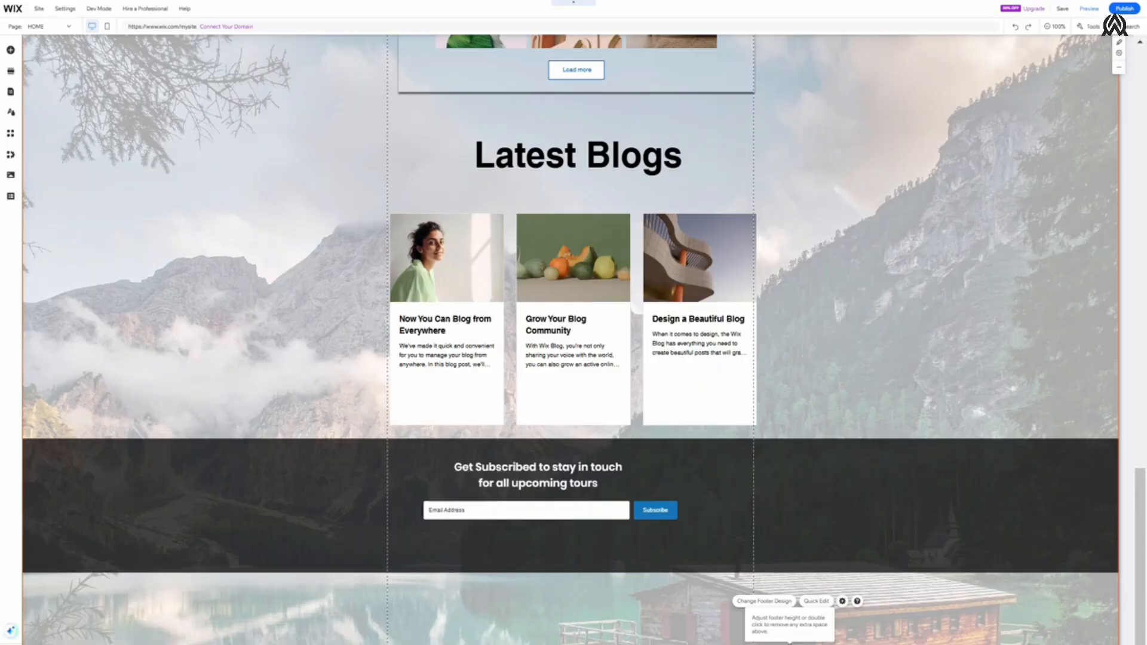
left_click(771, 605)
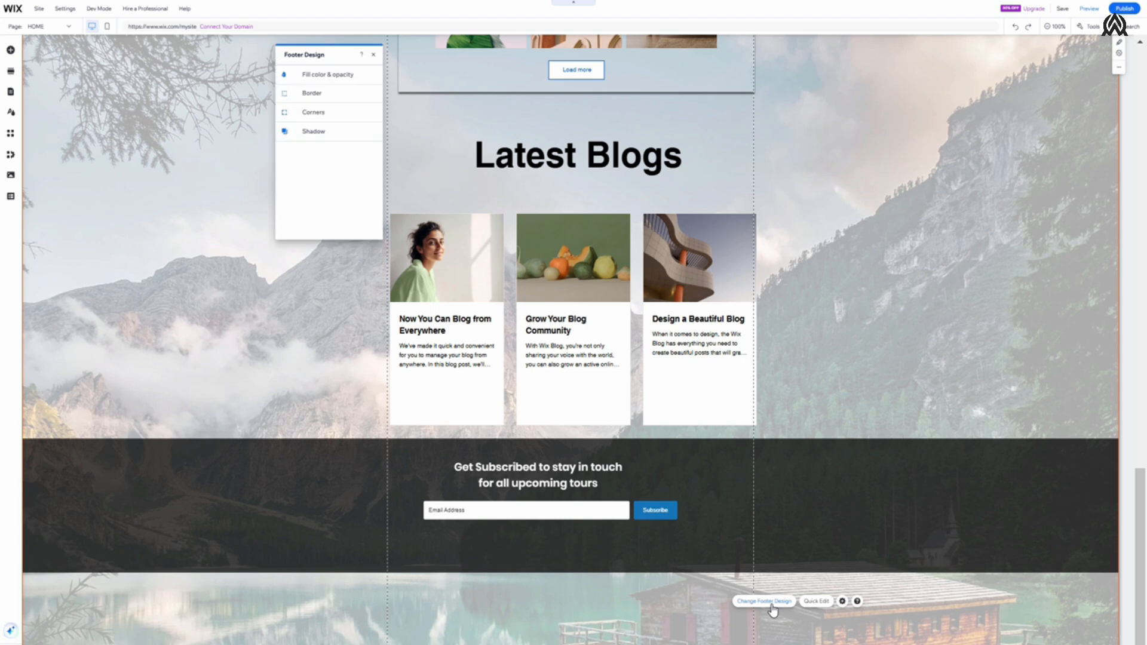
left_click(312, 80)
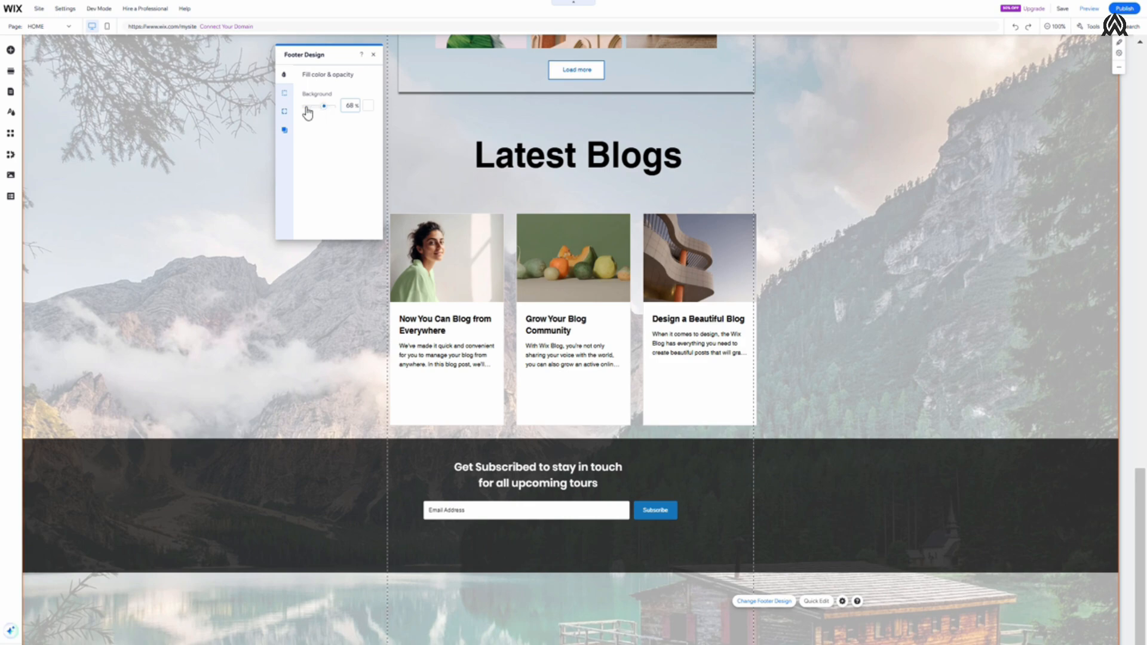
left_click_drag(328, 114, 348, 111)
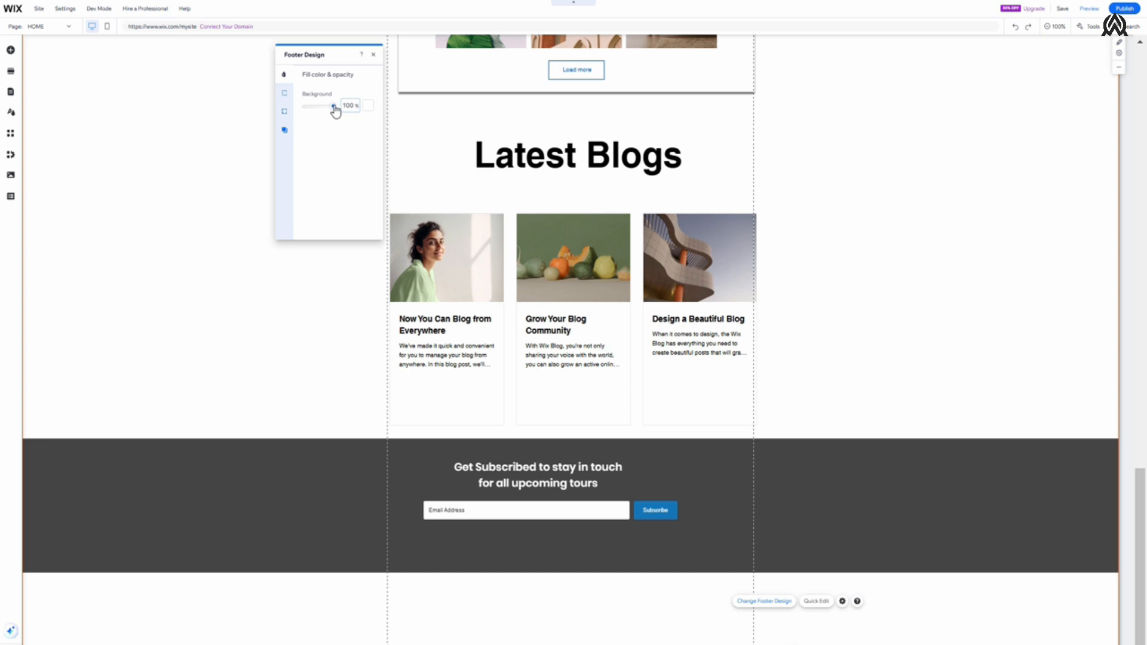
left_click_drag(332, 107, 327, 106)
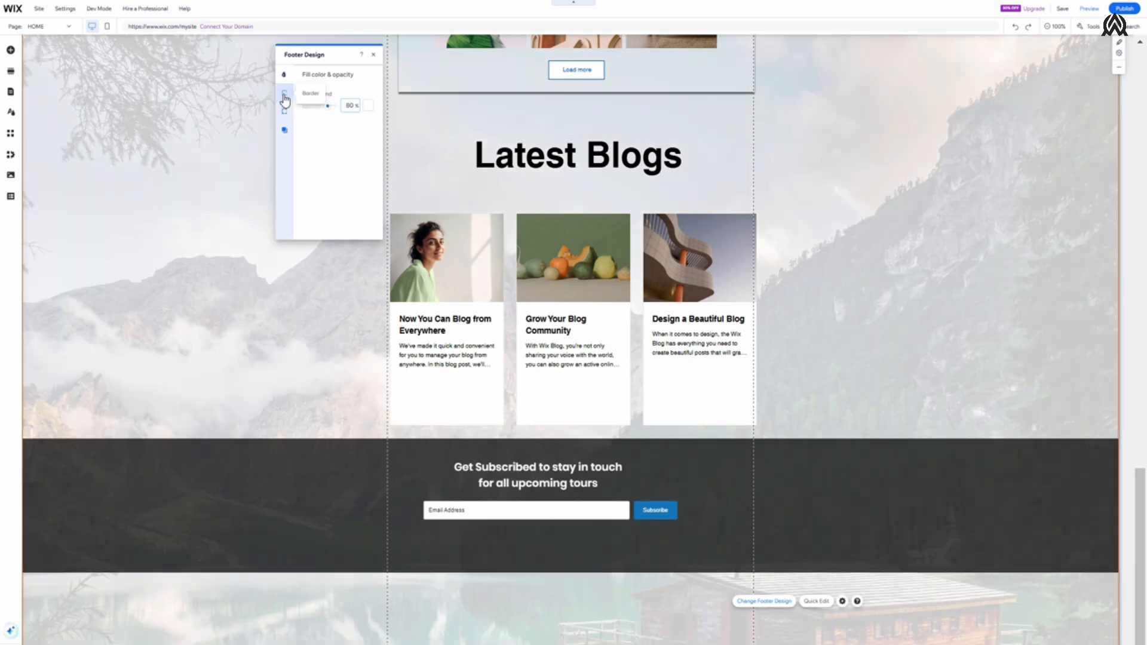
left_click(284, 96)
left_click(373, 55)
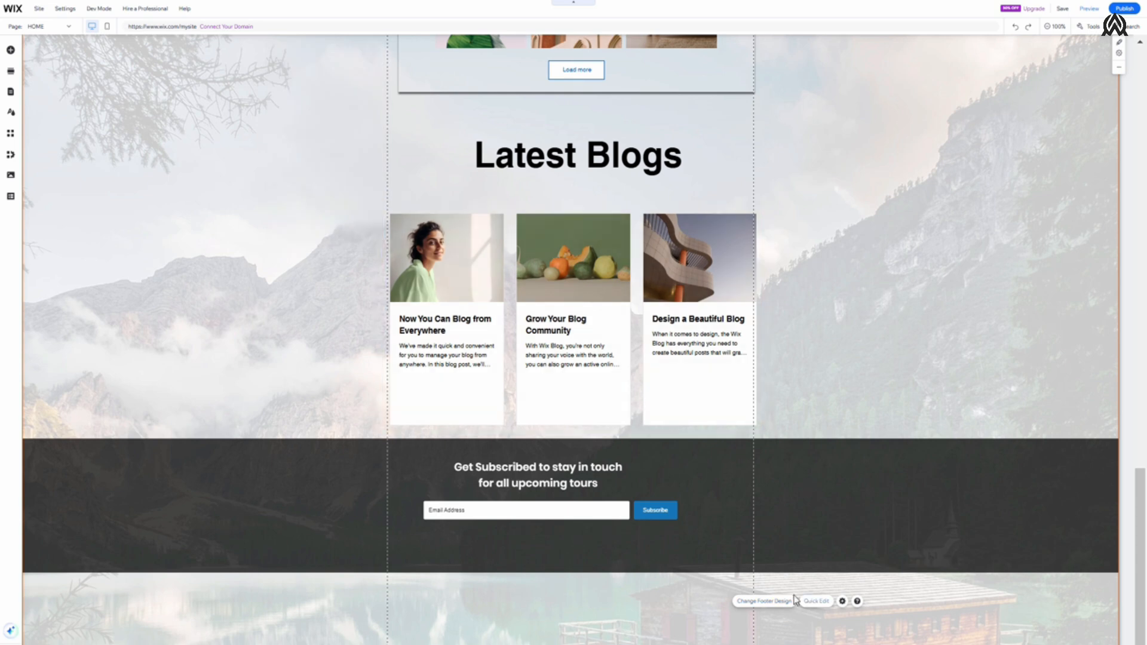
Step: Change the footer's background fill to the conic purple-and-orange gradient preset
left_click(776, 603)
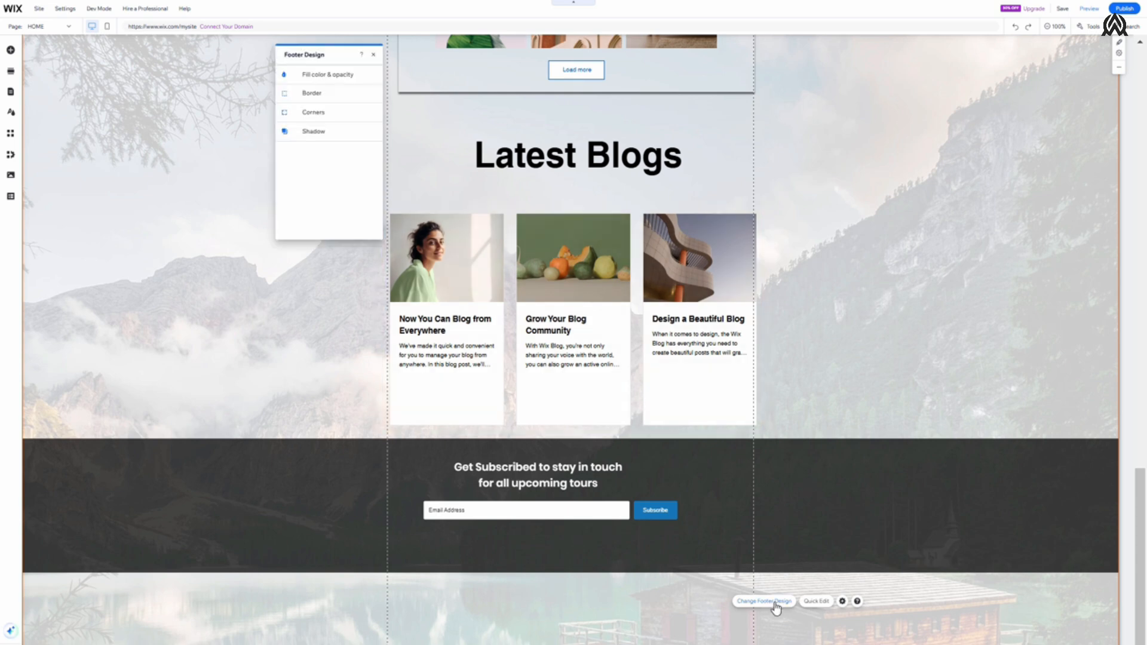
left_click(327, 74)
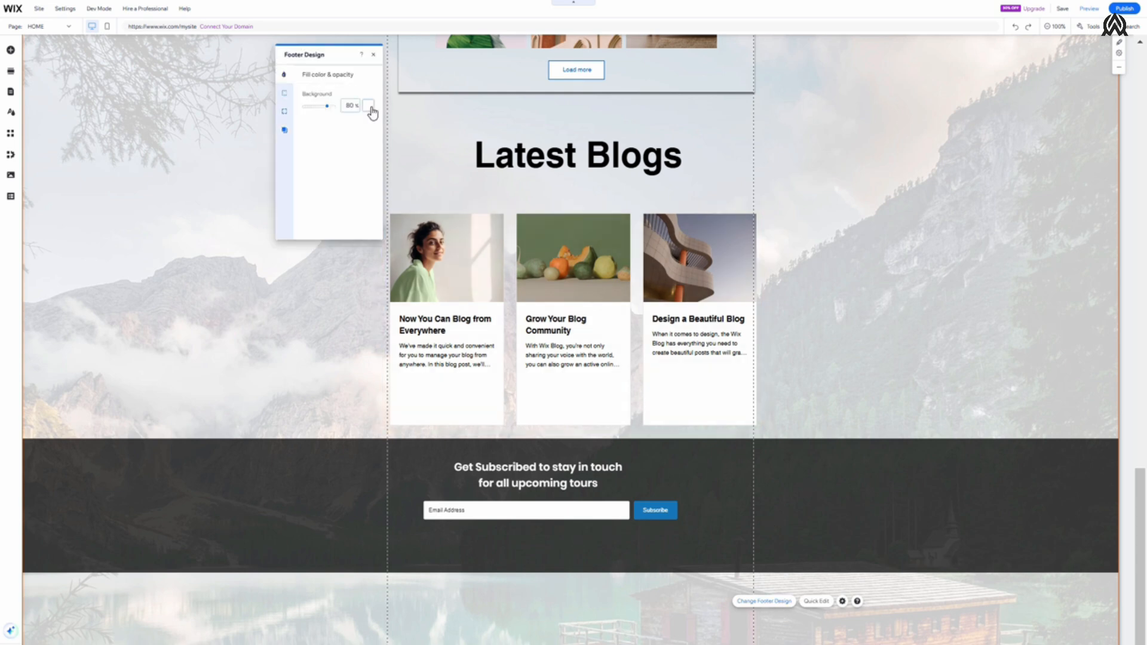
left_click(368, 108)
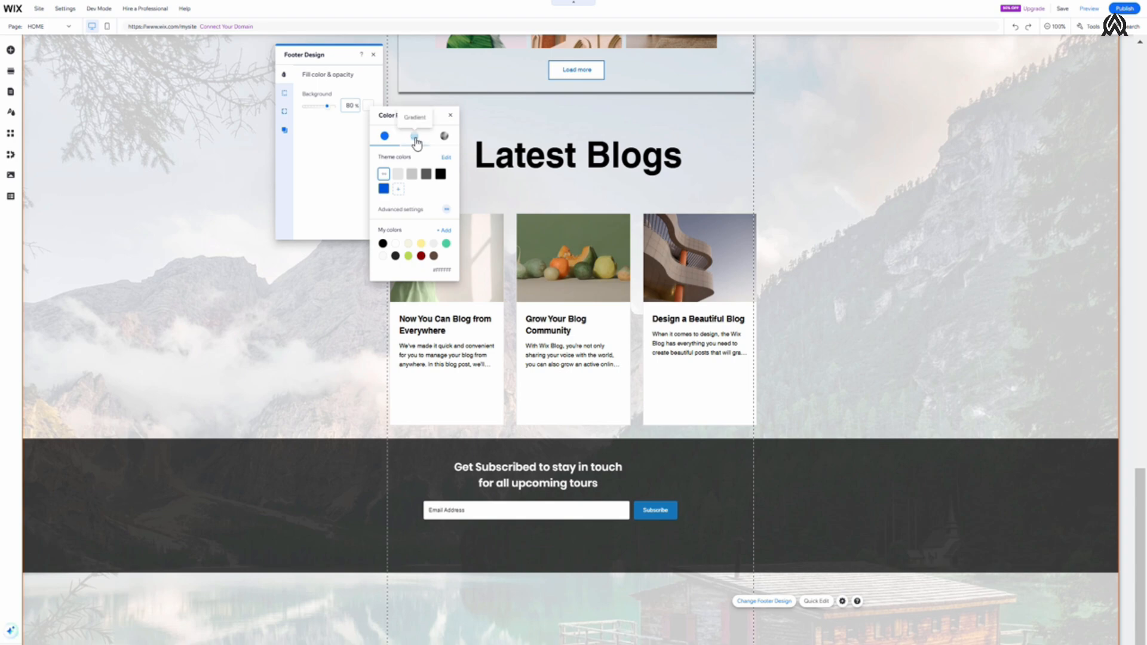
left_click(415, 137)
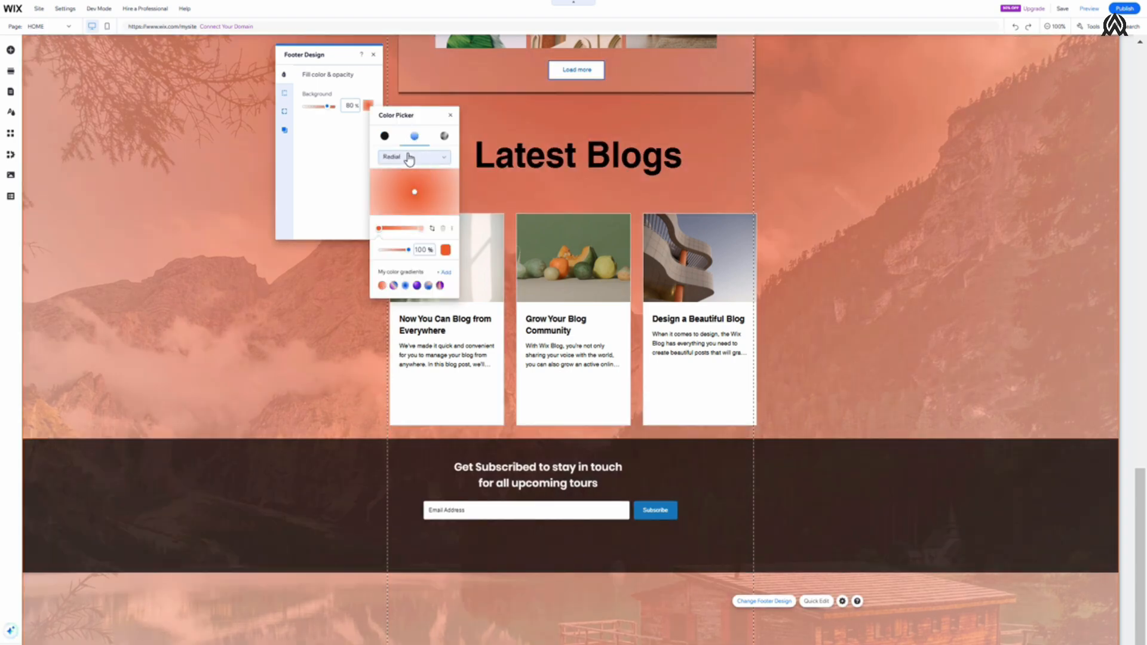
left_click(393, 286)
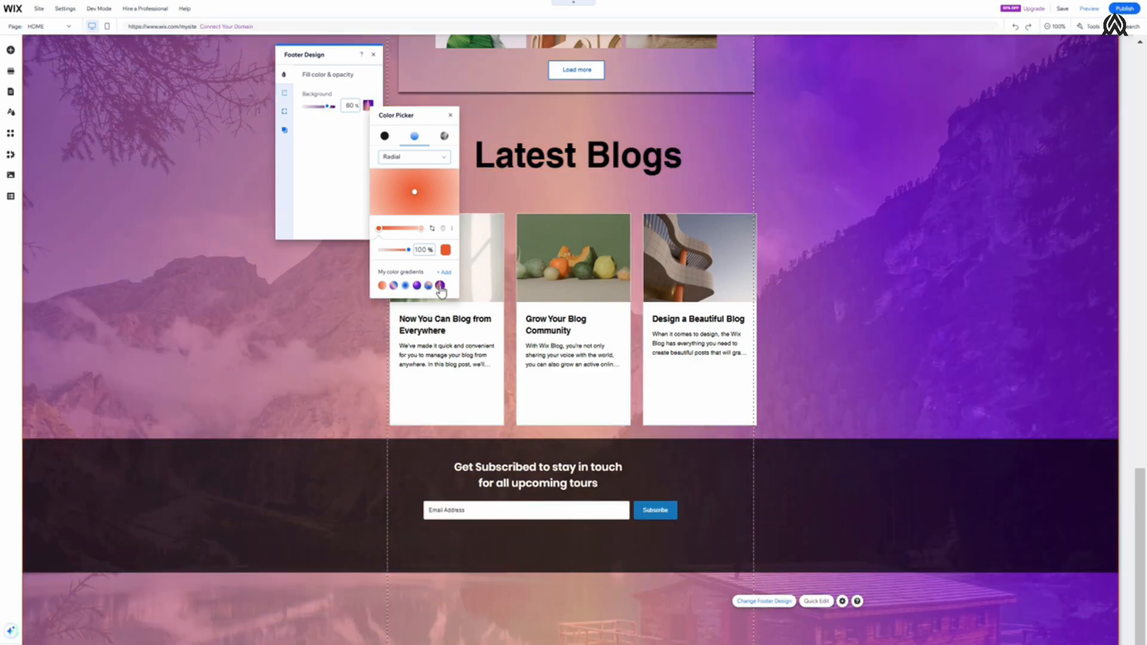
left_click(440, 286)
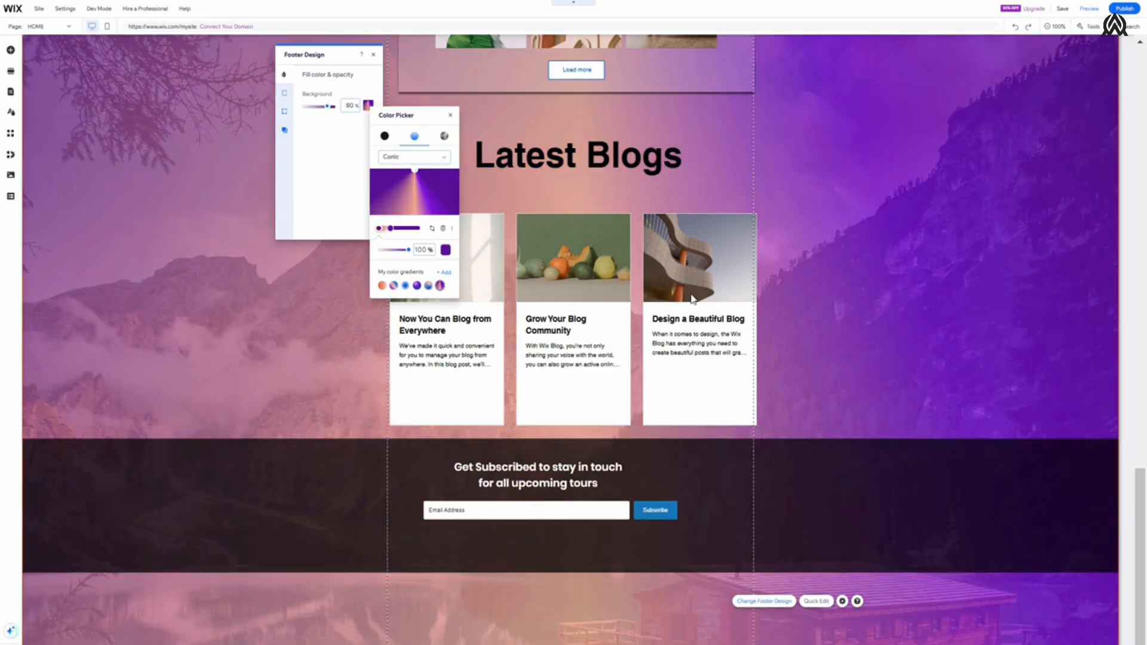
Step: Switch the footer's background fill to a multicolour fluid gradient and close the design settings
left_click(445, 137)
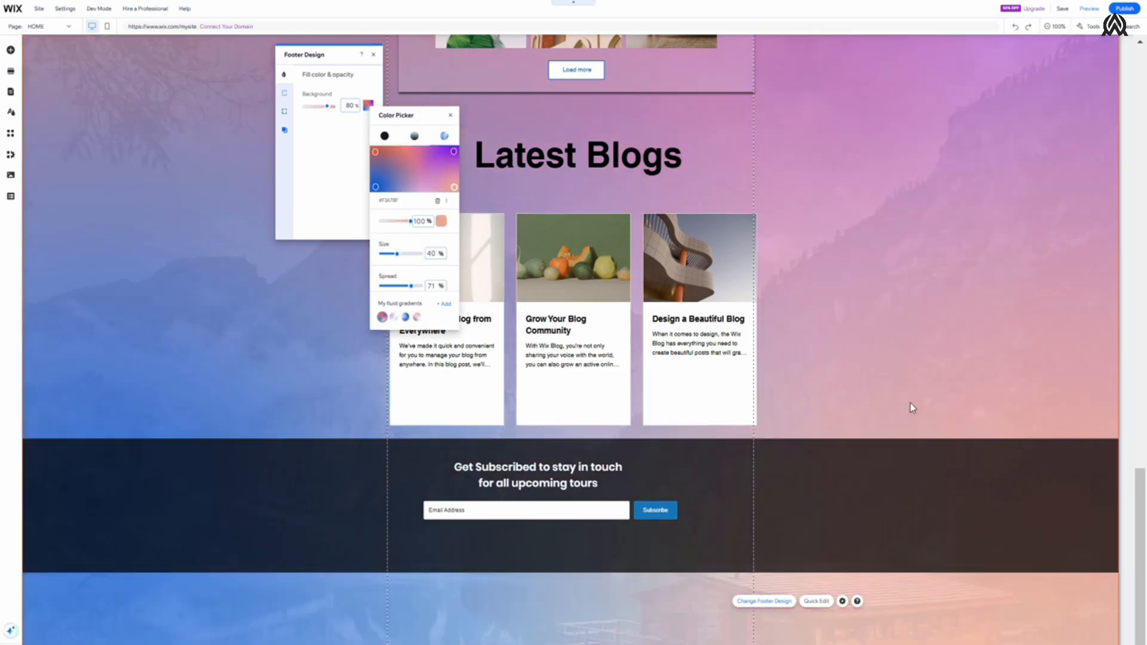
left_click(450, 115)
left_click(374, 58)
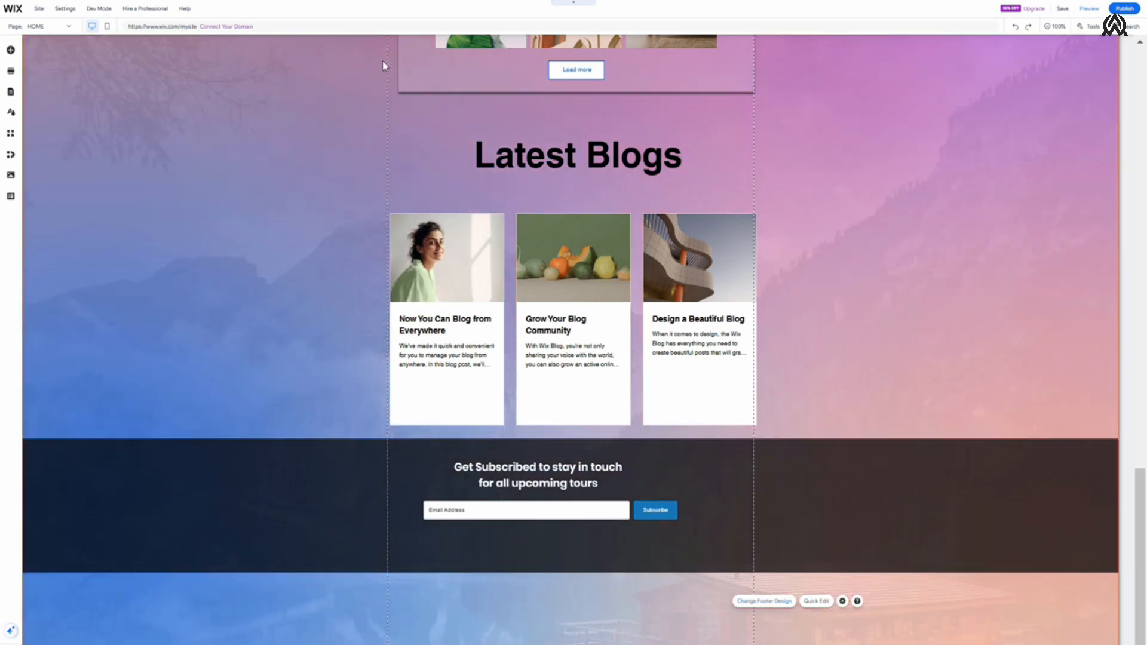
Step: Examine the home page from the hero area to the subscription section to see where the footer background shows
scroll(1060, 350, "up", 10)
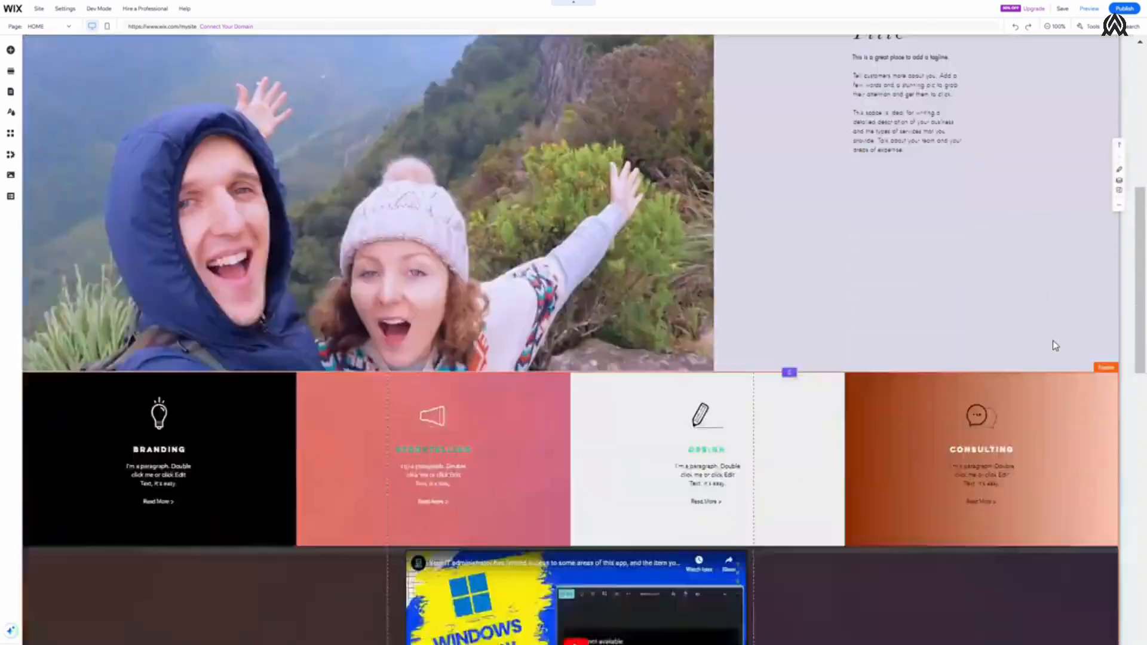
scroll(1052, 339, "down", 12)
scroll(1055, 340, "up", 10)
scroll(1049, 351, "up", 6)
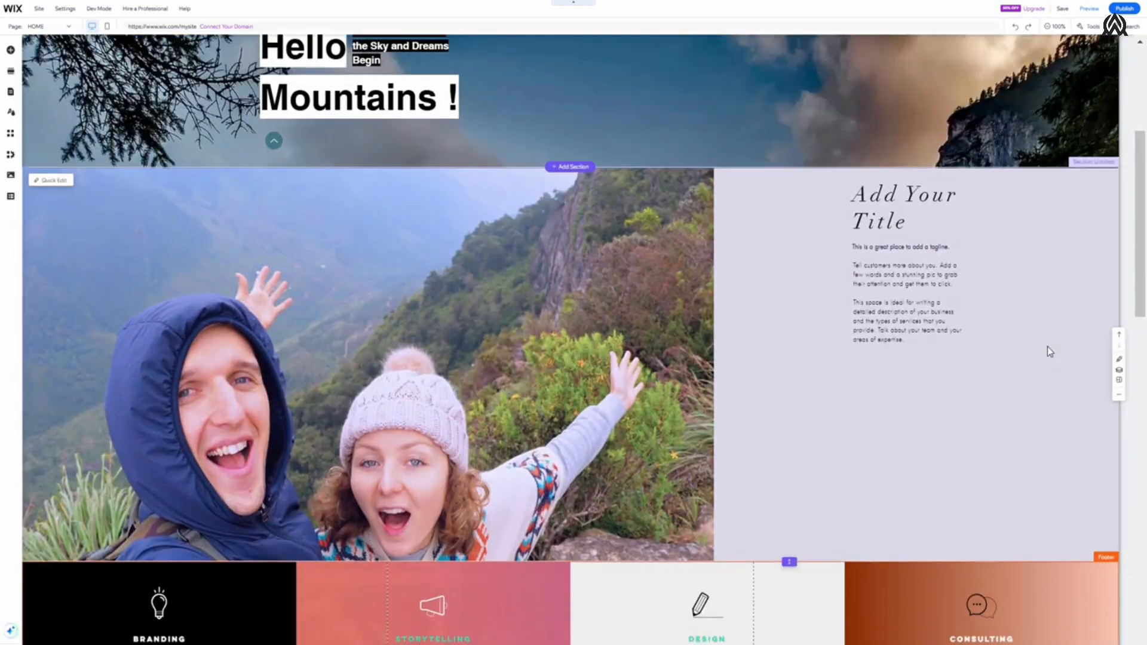
scroll(1049, 351, "down", 14)
scroll(1050, 352, "up", 8)
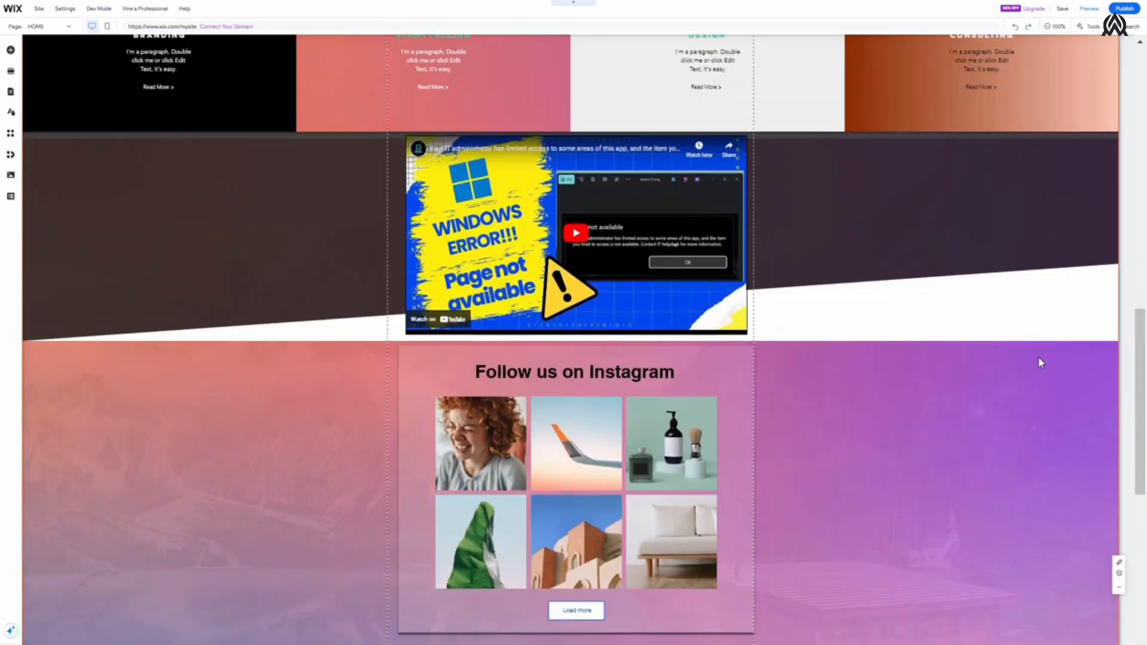
scroll(1047, 348, "down", 8)
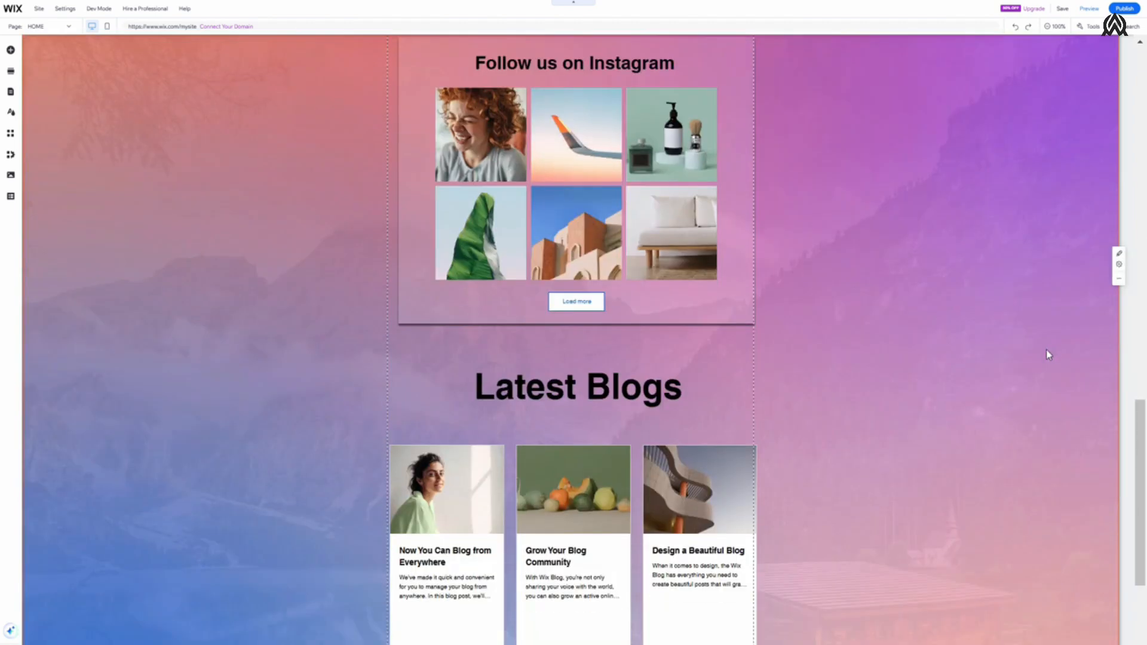
scroll(1045, 350, "up", 7)
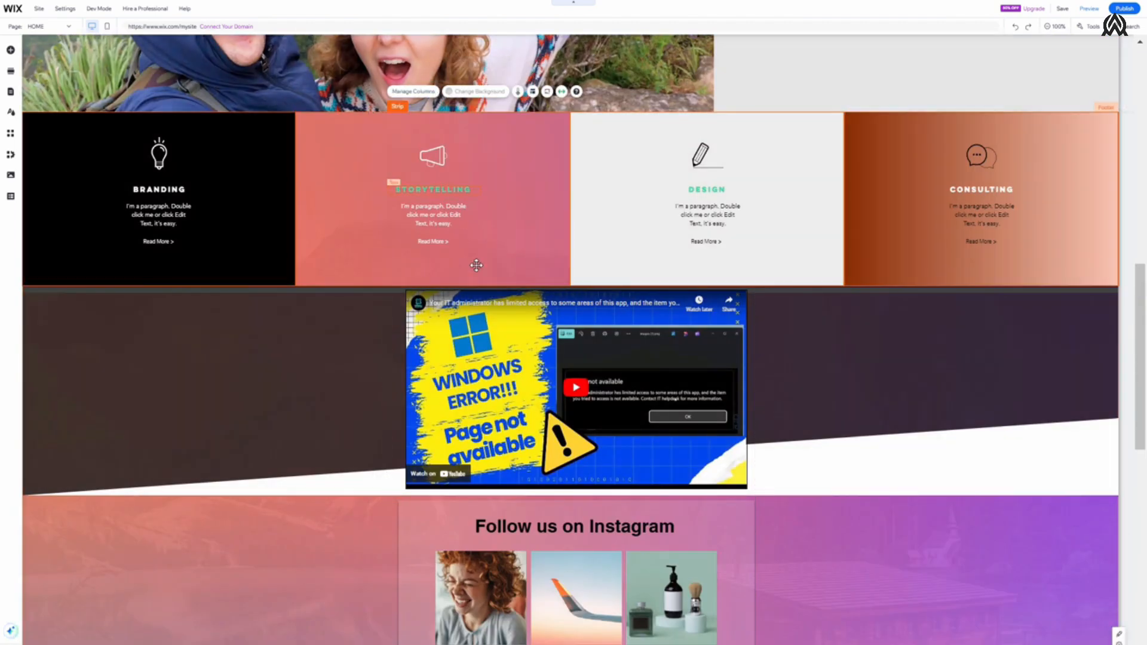
scroll(540, 336, "up", 10)
scroll(539, 336, "down", 15)
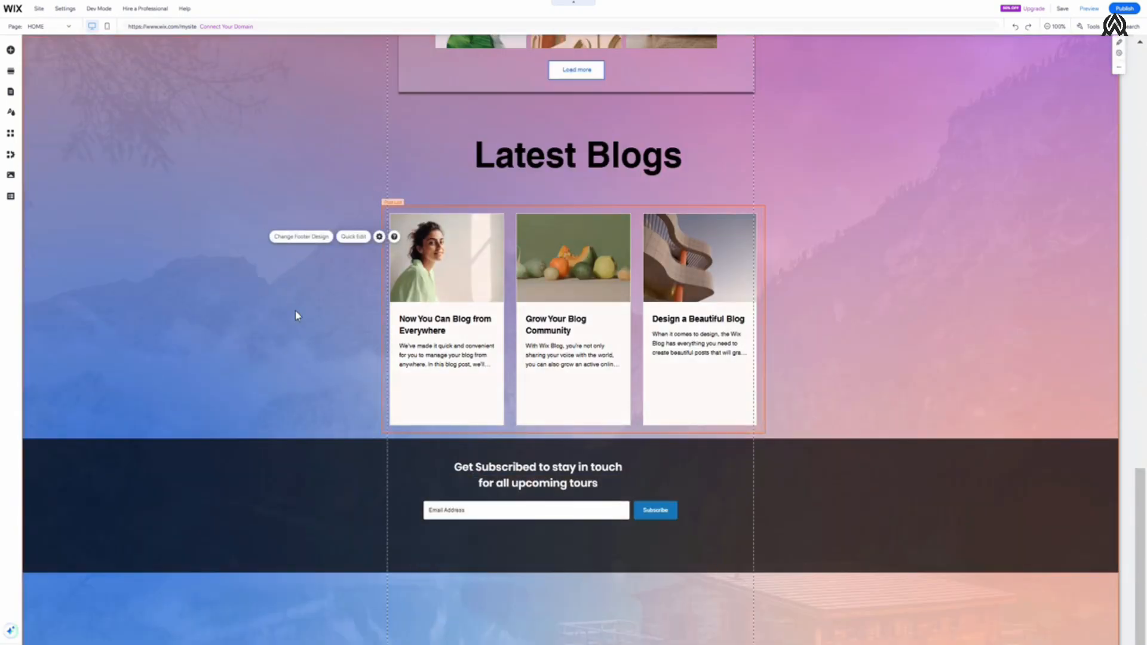
Step: Change the footer's background to the solid light grey theme colour, raise its opacity slightly, and close the design settings
left_click(301, 237)
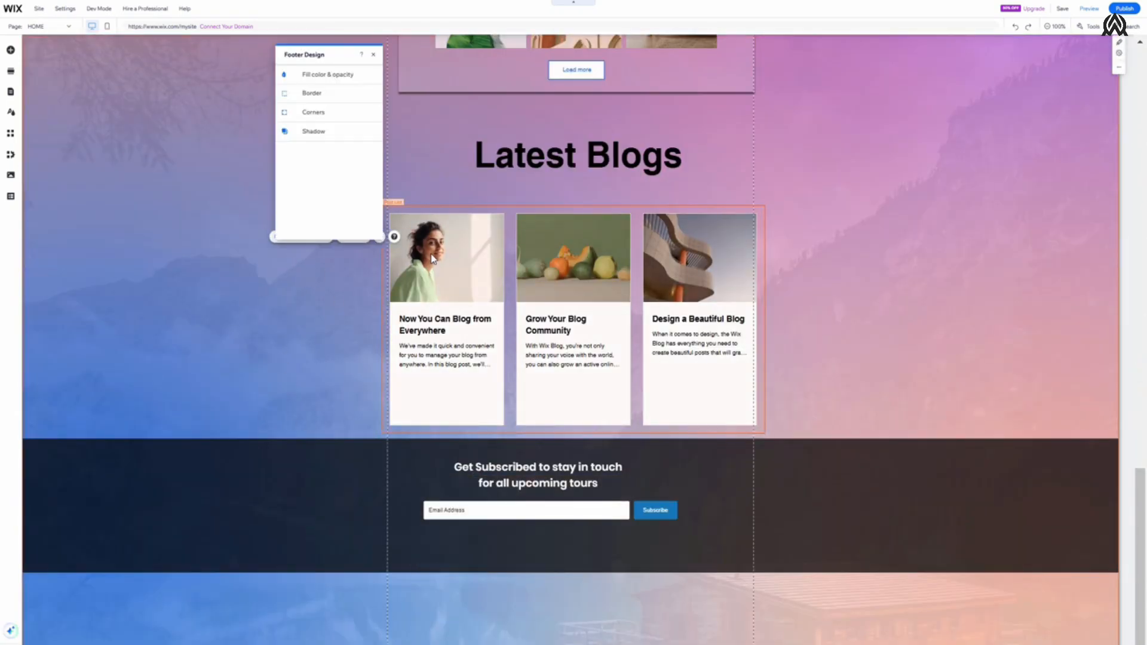
left_click(314, 78)
left_click(368, 105)
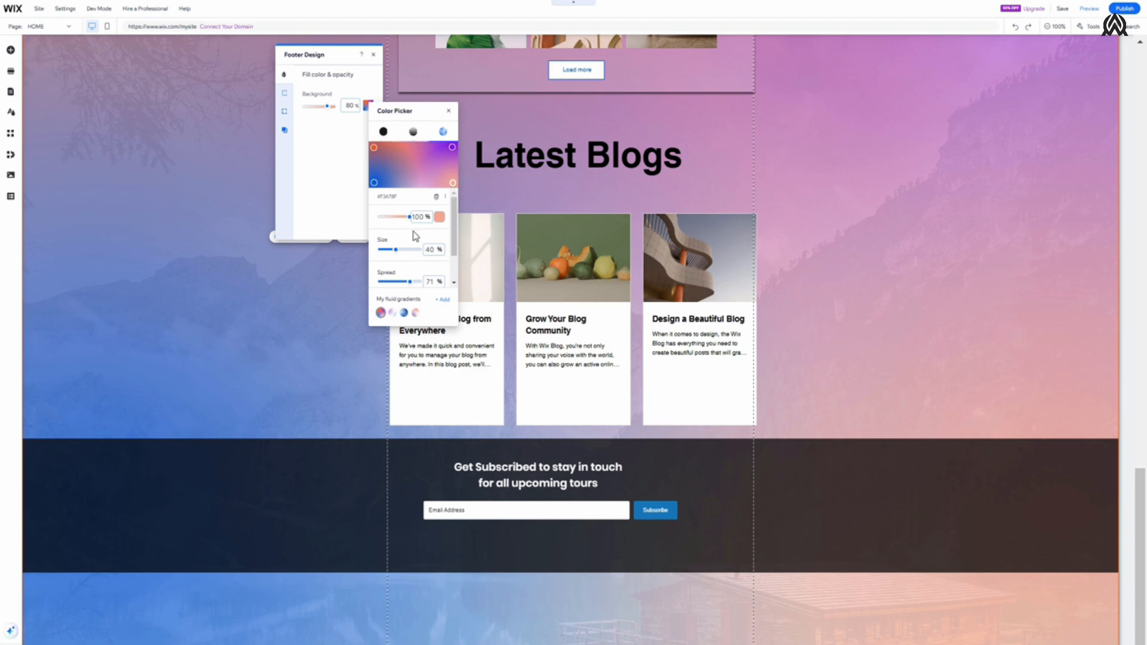
left_click(413, 132)
left_click(384, 132)
left_click(382, 170)
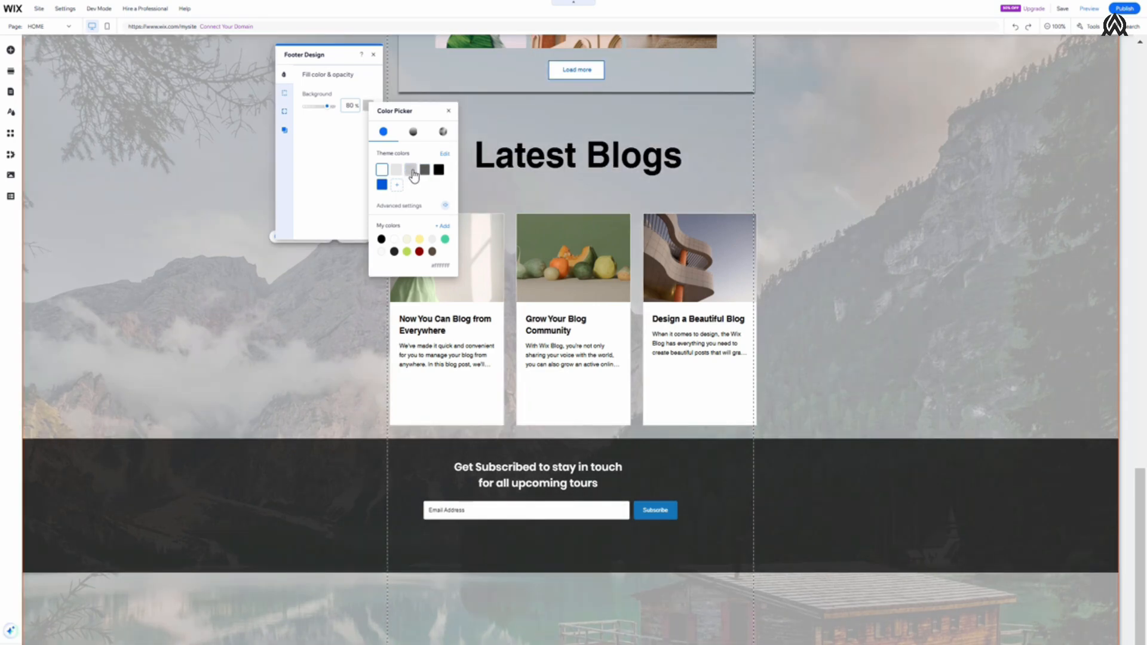
left_click(410, 172)
left_click_drag(327, 106, 333, 107)
left_click(423, 110)
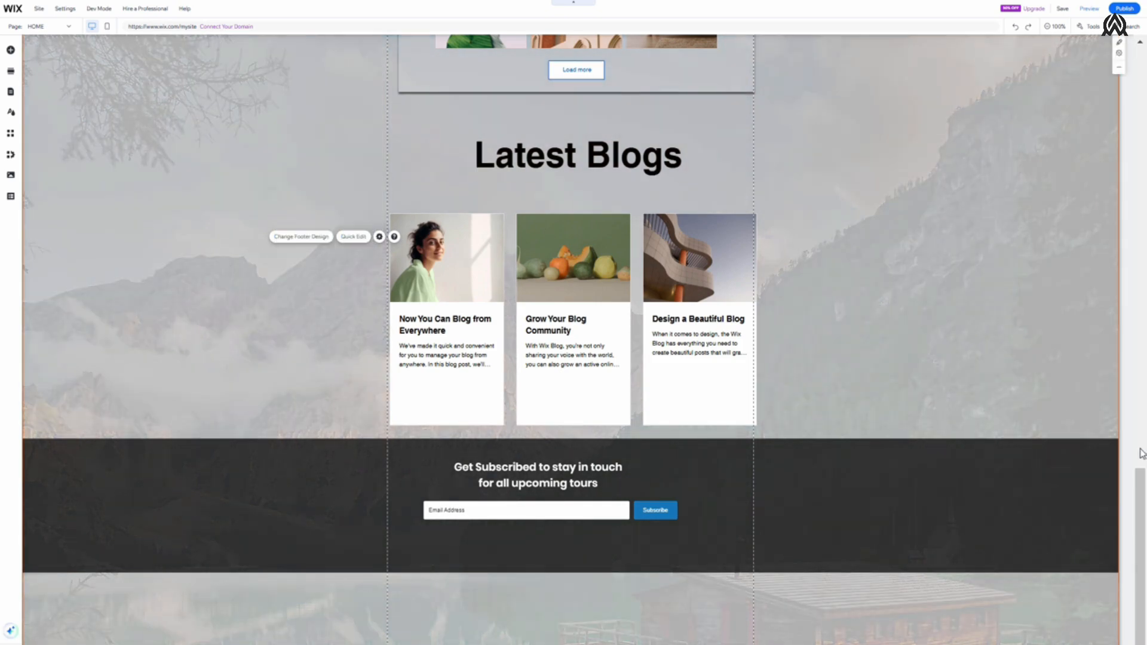
Step: Inspect the footer background behind the service columns, Instagram feed and Latest Blogs sections, and check the footer's available context options
scroll(927, 414, "up", 6)
scroll(927, 414, "up", 1)
scroll(921, 392, "down", 3)
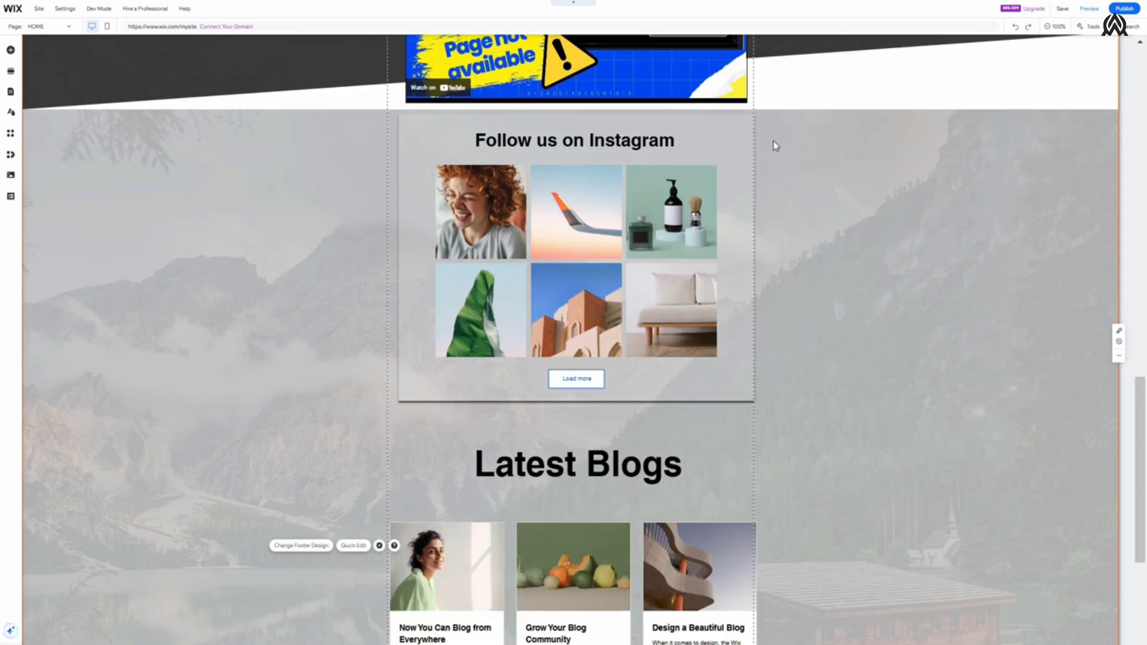
right_click(892, 356)
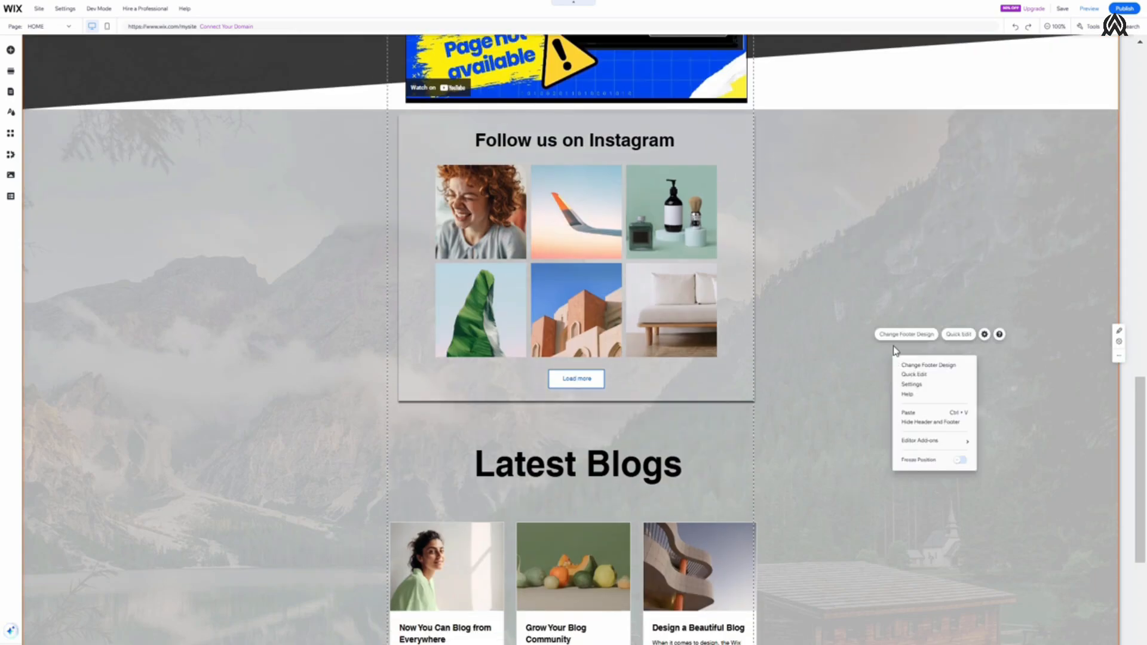
left_click(160, 202)
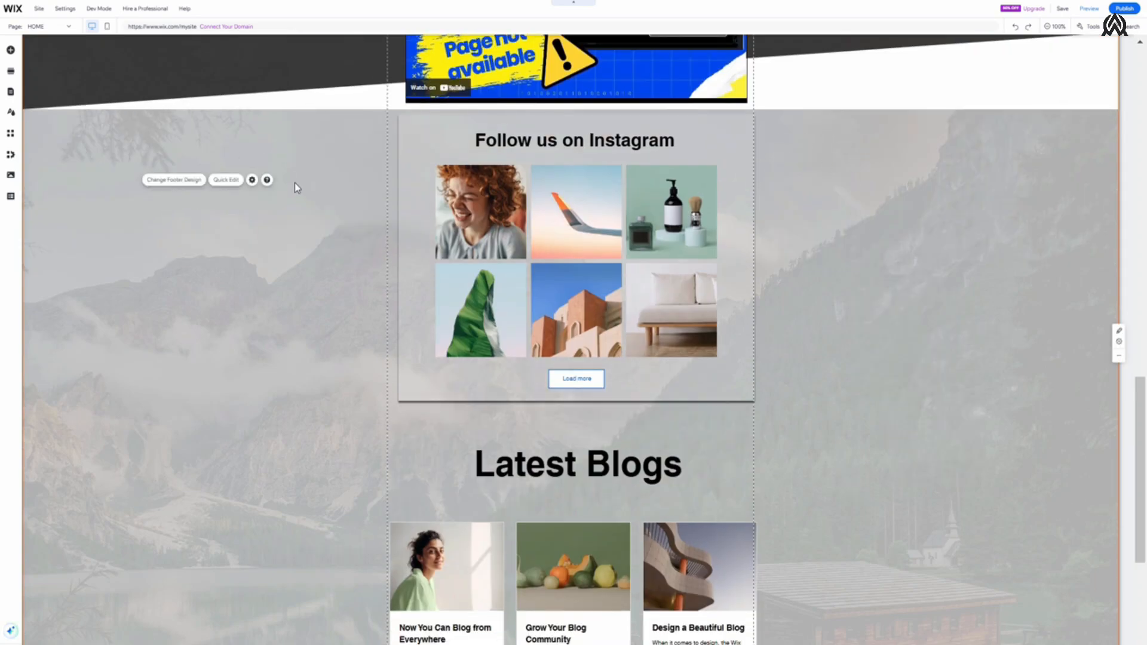
scroll(294, 179, "up", 5)
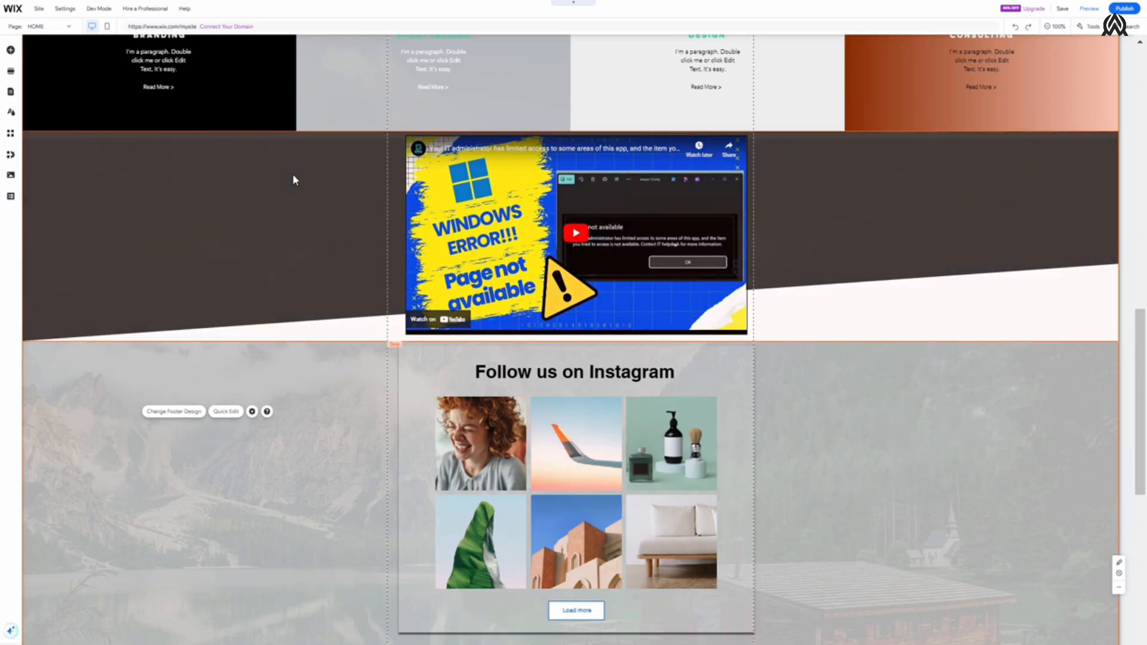
right_click(845, 417)
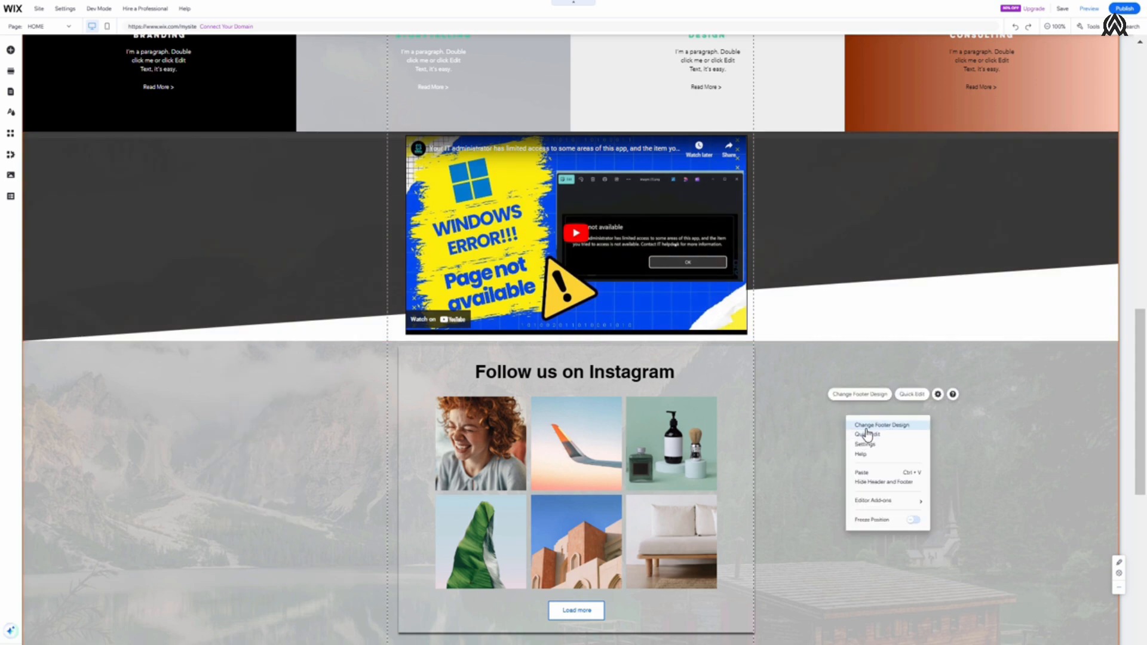
left_click(826, 528)
scroll(826, 528, "down", 9)
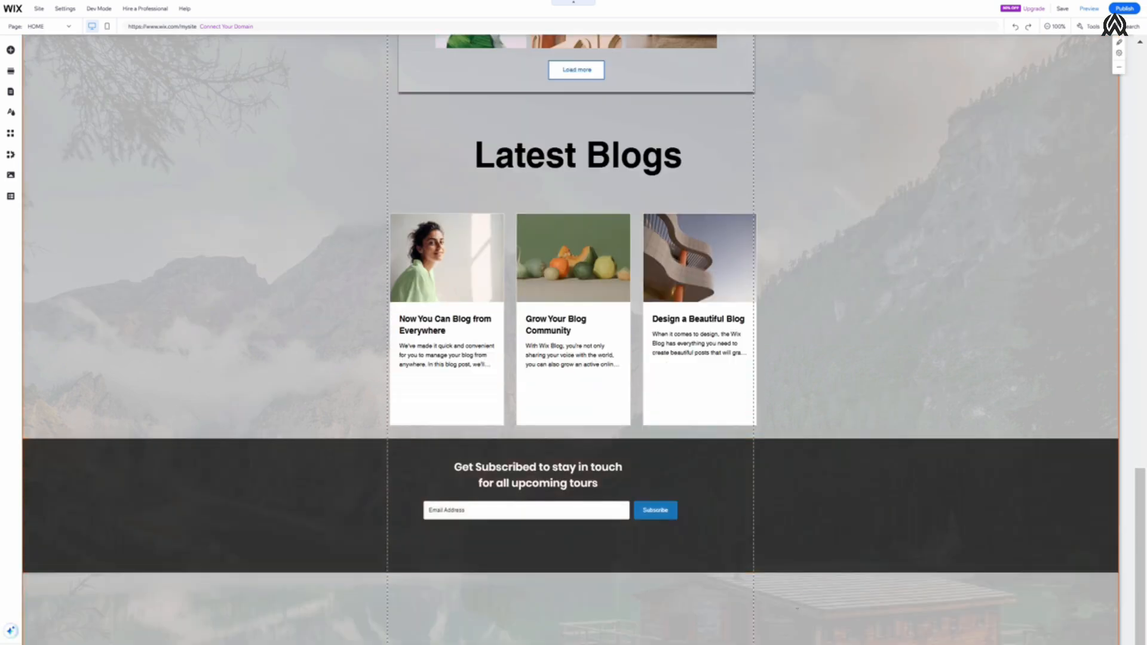
Step: Extend the footer's height slightly by moving its lower edge down below the subscription section
scroll(570, 340, "down", 1)
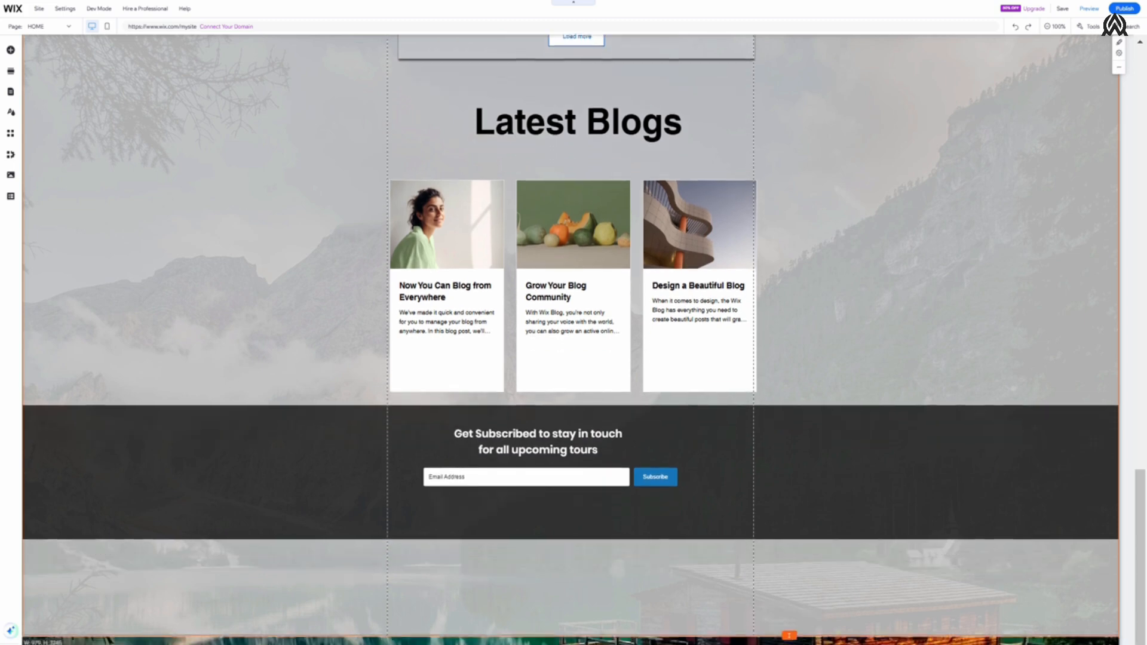
mouse_move(789, 635)
left_mouse_down()
mouse_move(789, 644)
mouse_move(800, 621)
left_mouse_up()
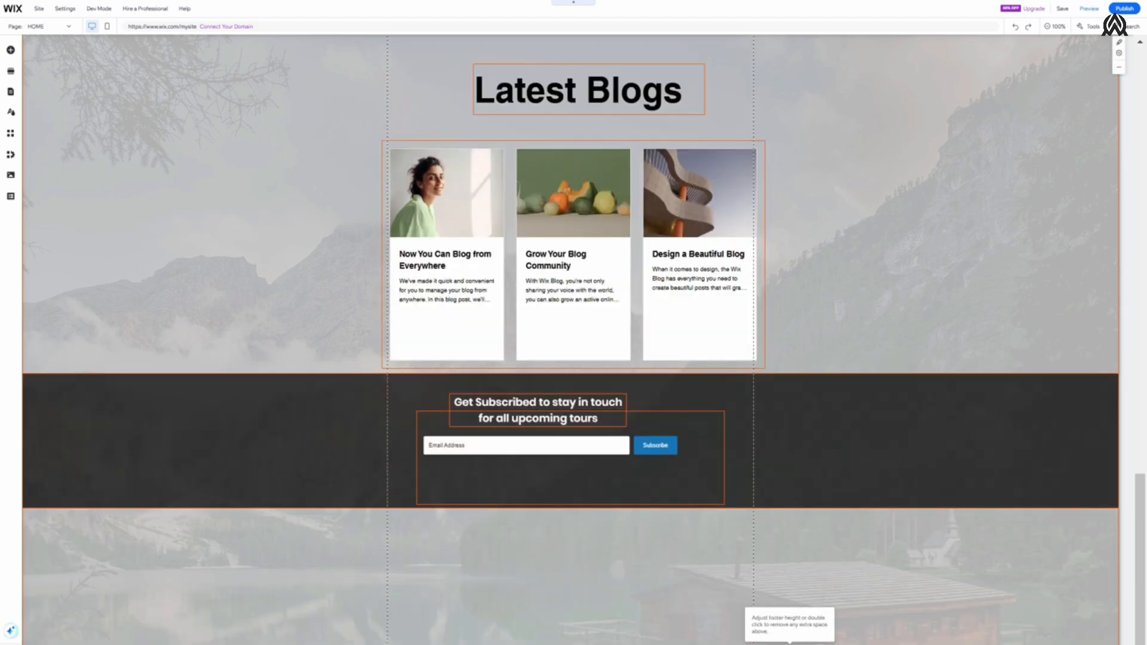
left_click_drag(790, 642, 791, 642)
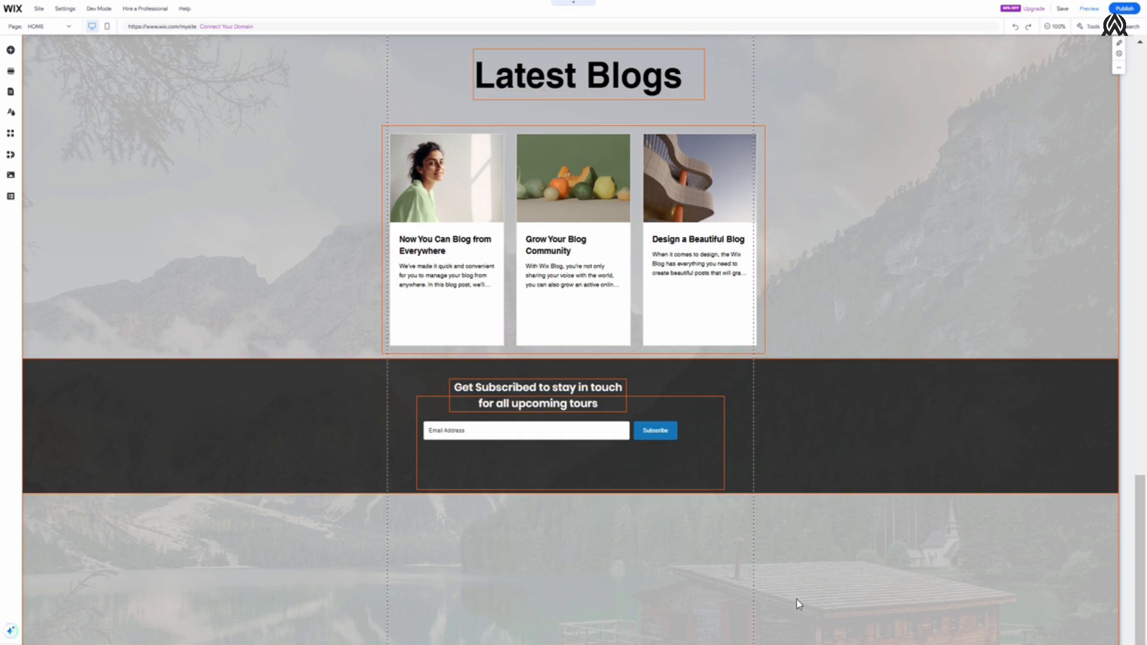
scroll(878, 478, "up", 3)
scroll(899, 448, "down", 2)
scroll(899, 451, "down", 1)
scroll(899, 478, "up", 2)
scroll(899, 502, "down", 2)
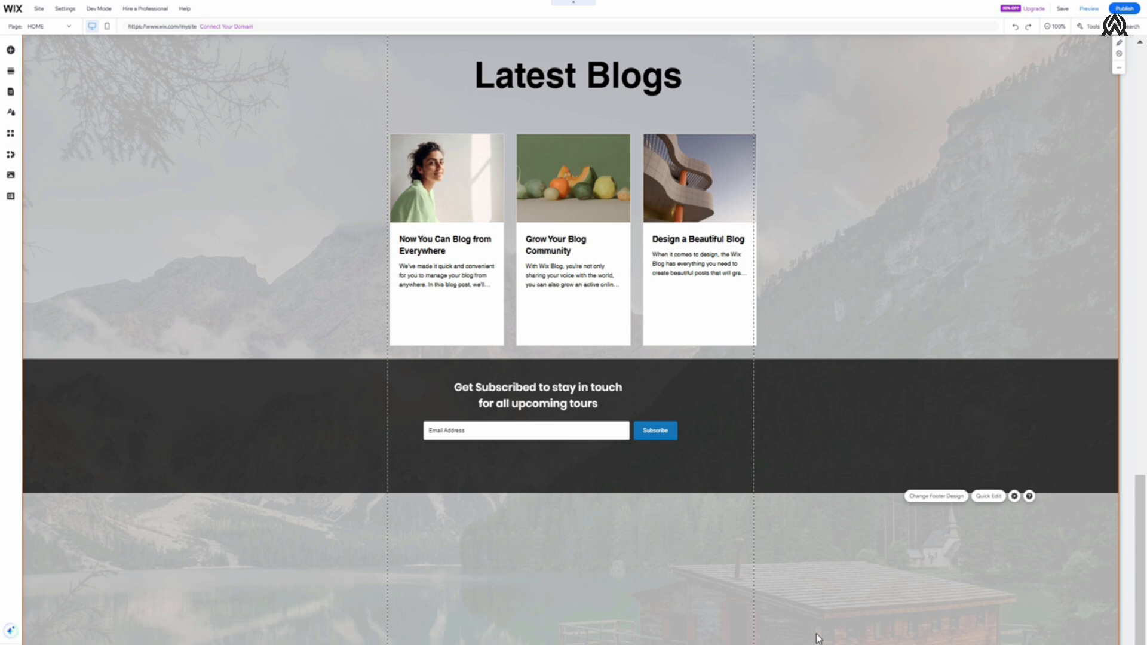
Step: Apply a shadow to the footer, review its border options, and close the footer design settings
left_click(818, 599)
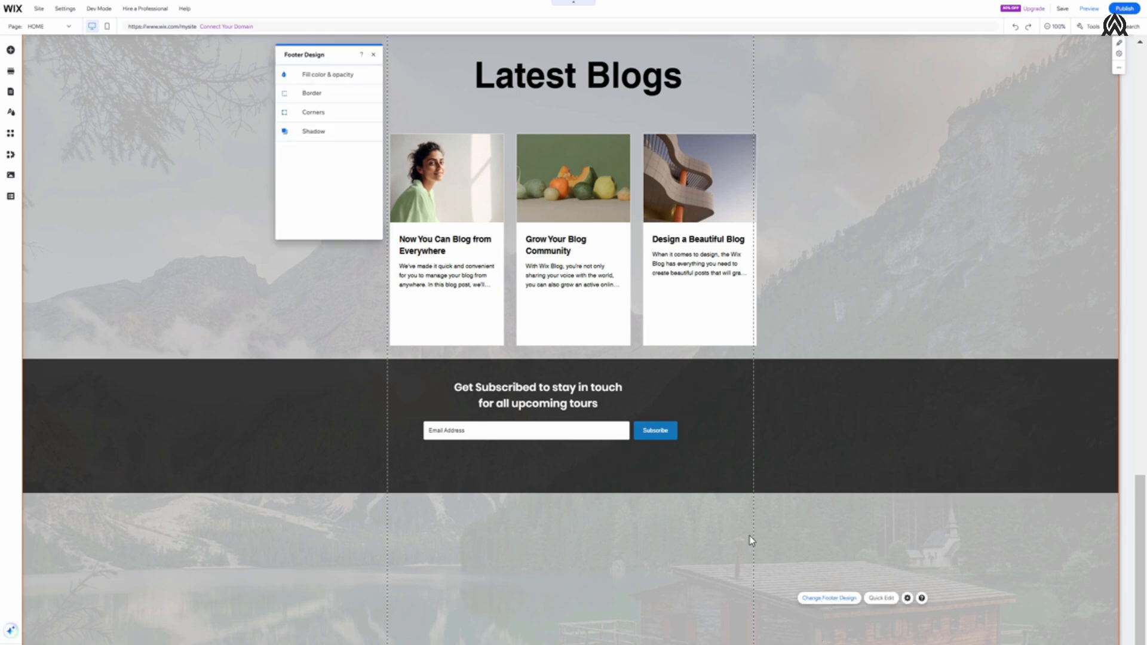
left_click(290, 133)
left_click(365, 99)
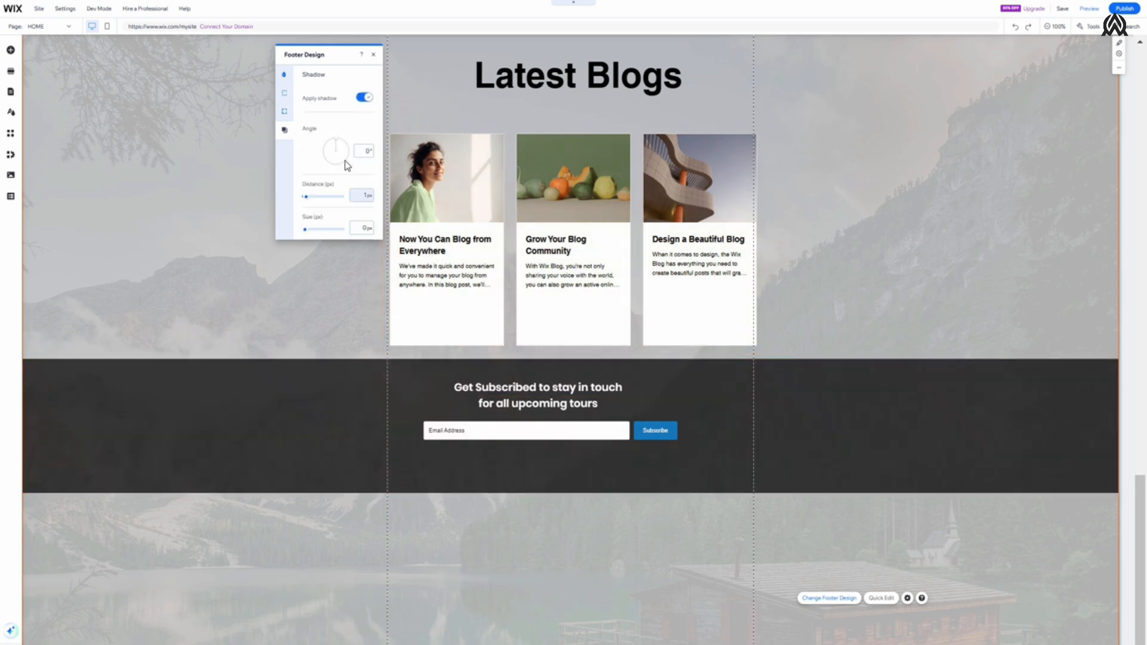
left_click(285, 99)
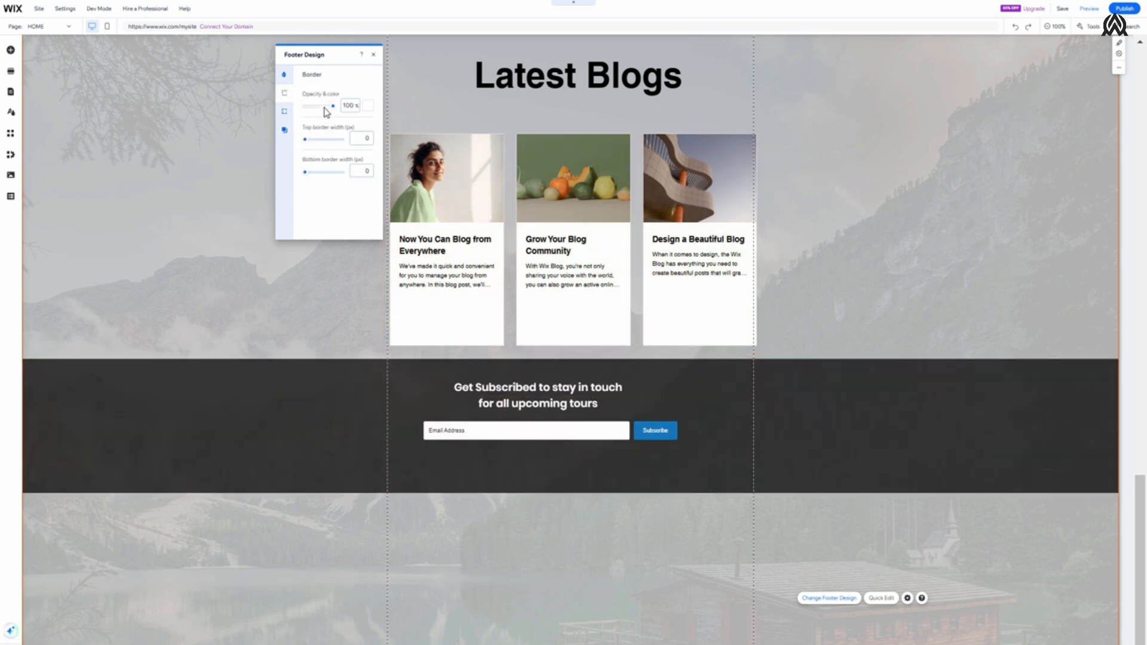
left_click(373, 54)
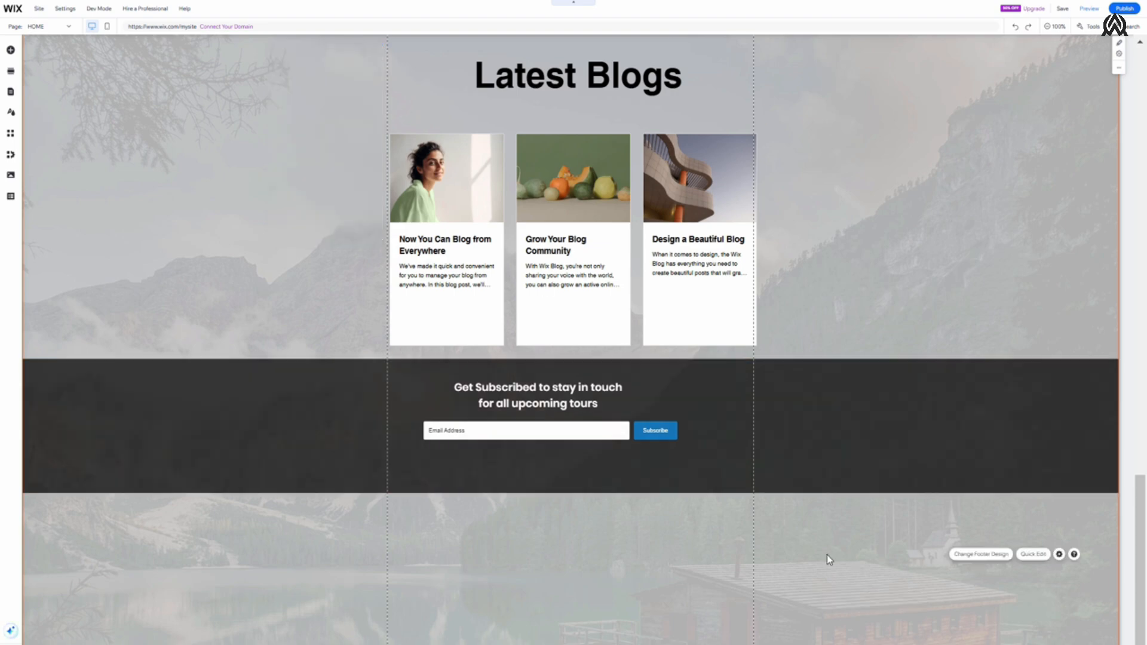
Step: Add a plain black classic strip directly below the subscription section
scroll(1041, 336, "up", 10)
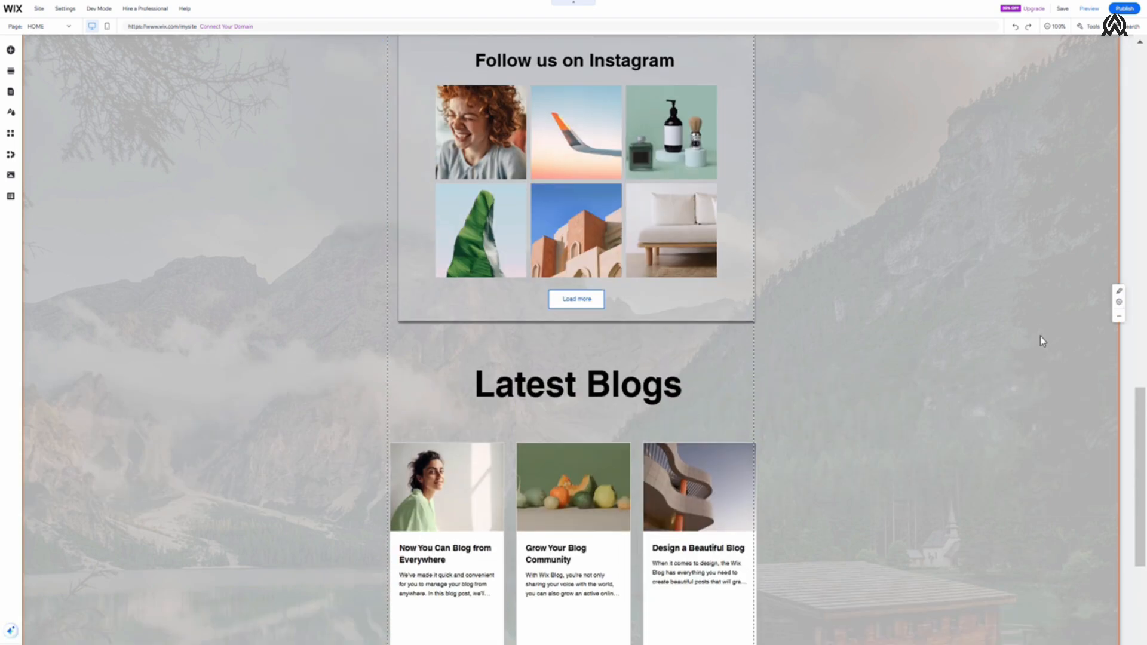
scroll(950, 329, "down", 7)
scroll(949, 330, "down", 3)
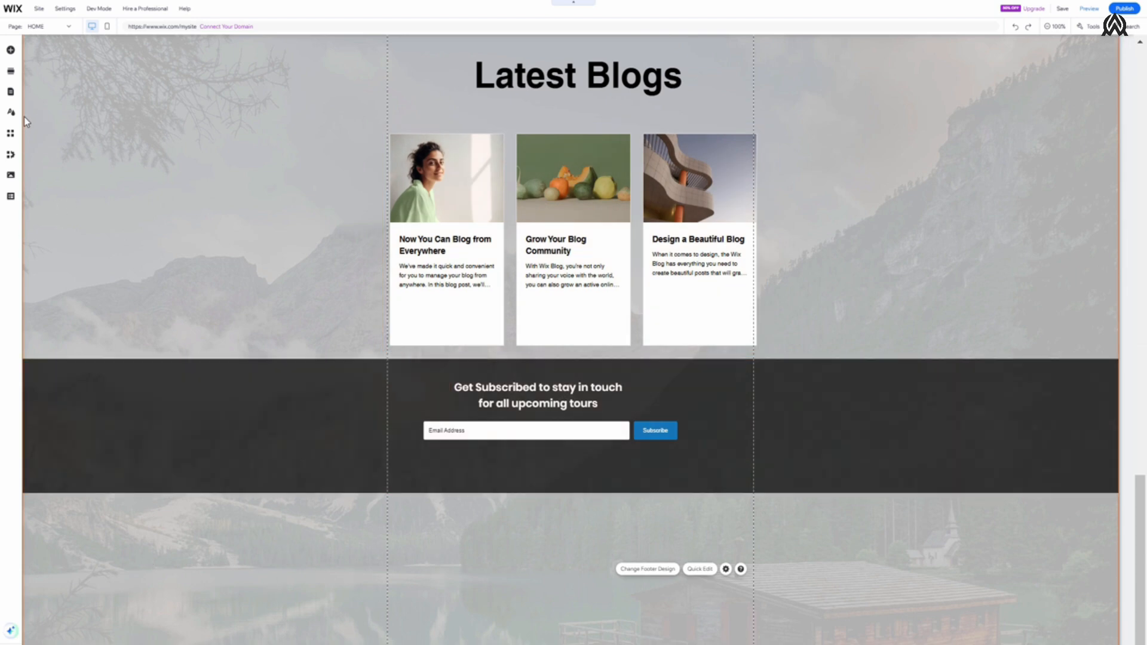
left_click(12, 51)
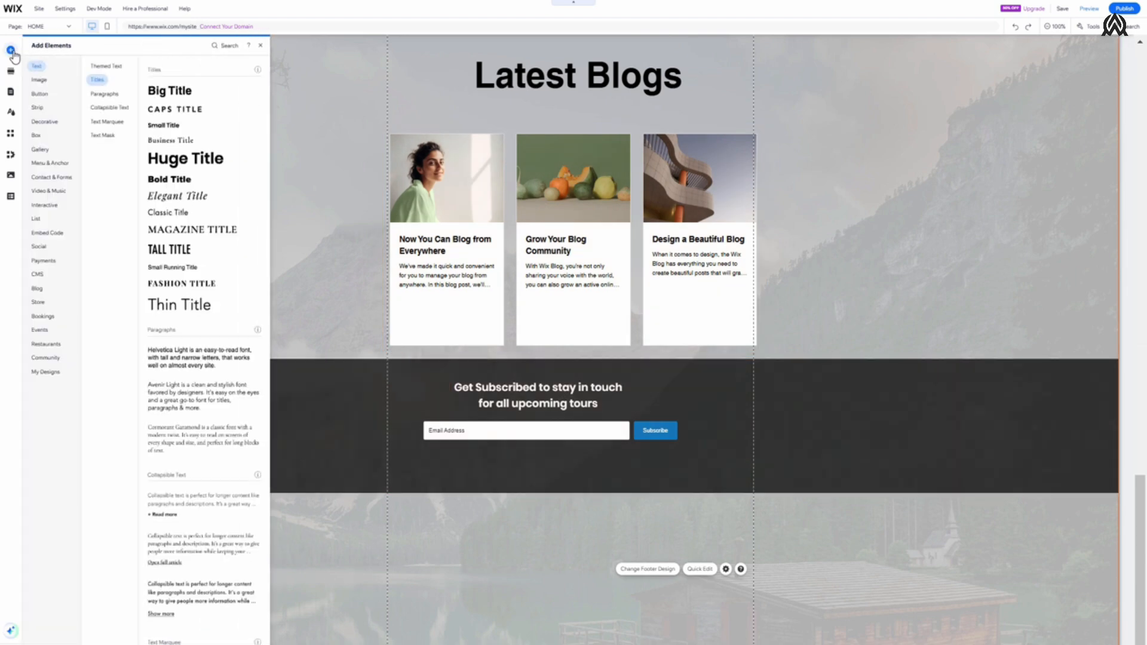
left_click(39, 80)
left_click(45, 121)
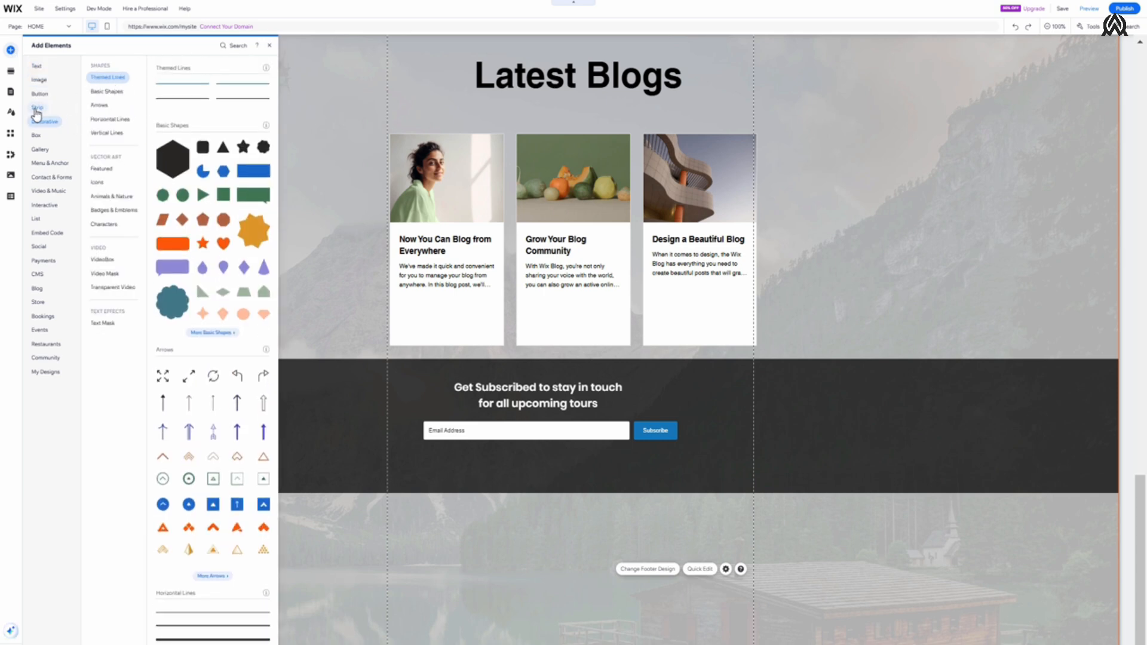
left_click(37, 108)
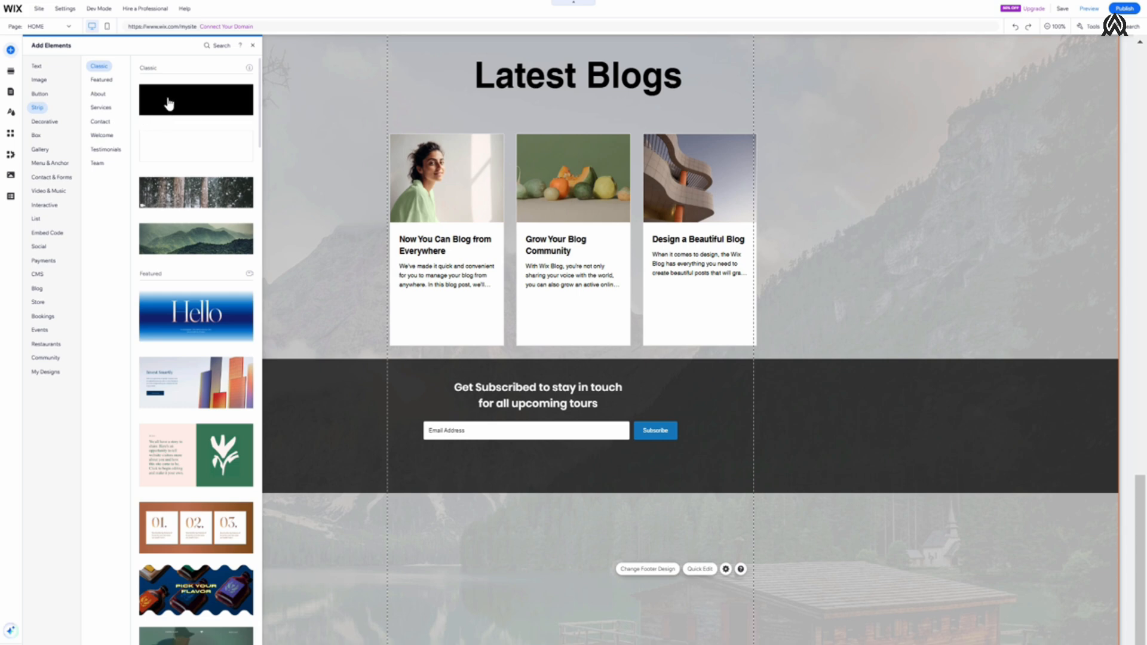
left_click(169, 104)
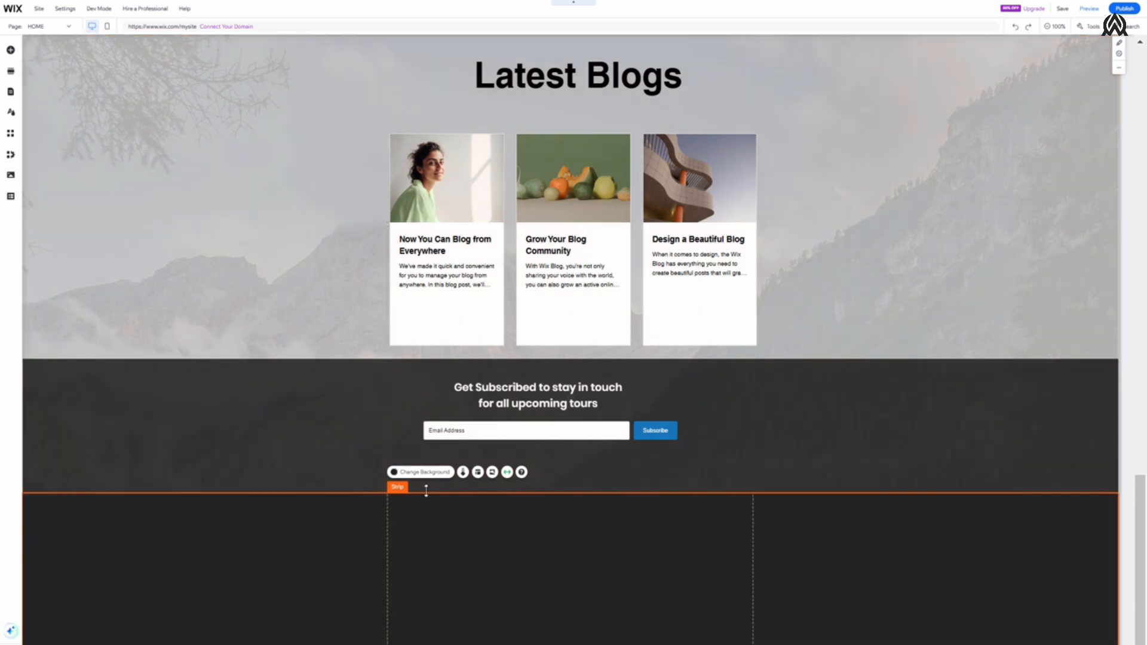
Step: Set the new strip's background to the solid black theme colour and close the background settings
left_click(423, 472)
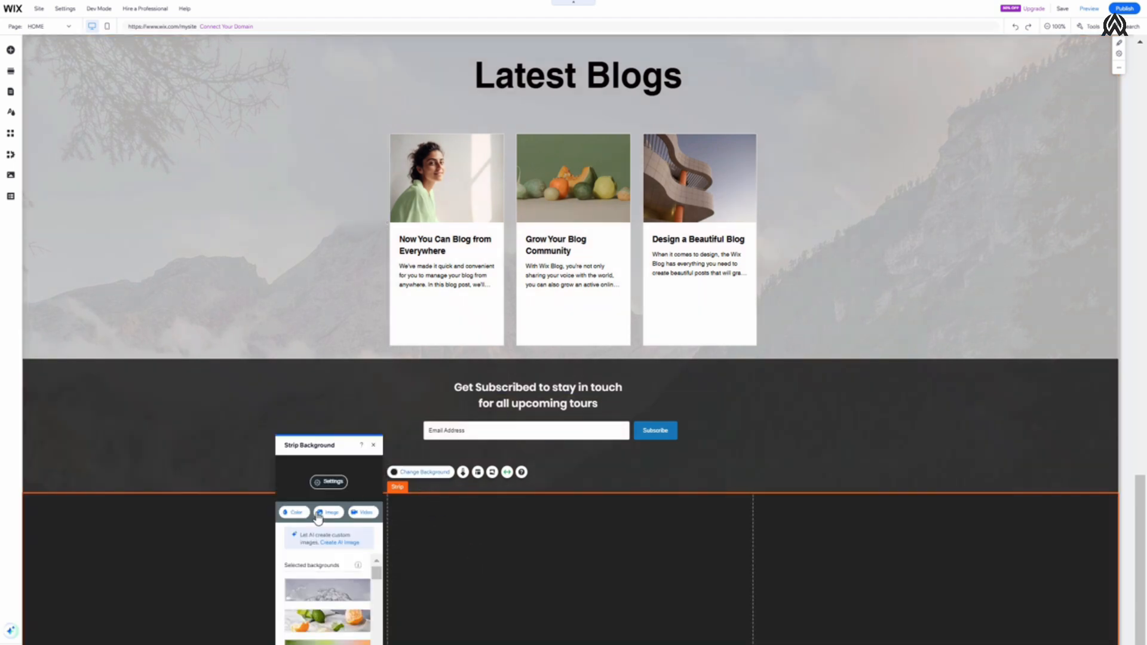
left_click(293, 513)
left_click(365, 560)
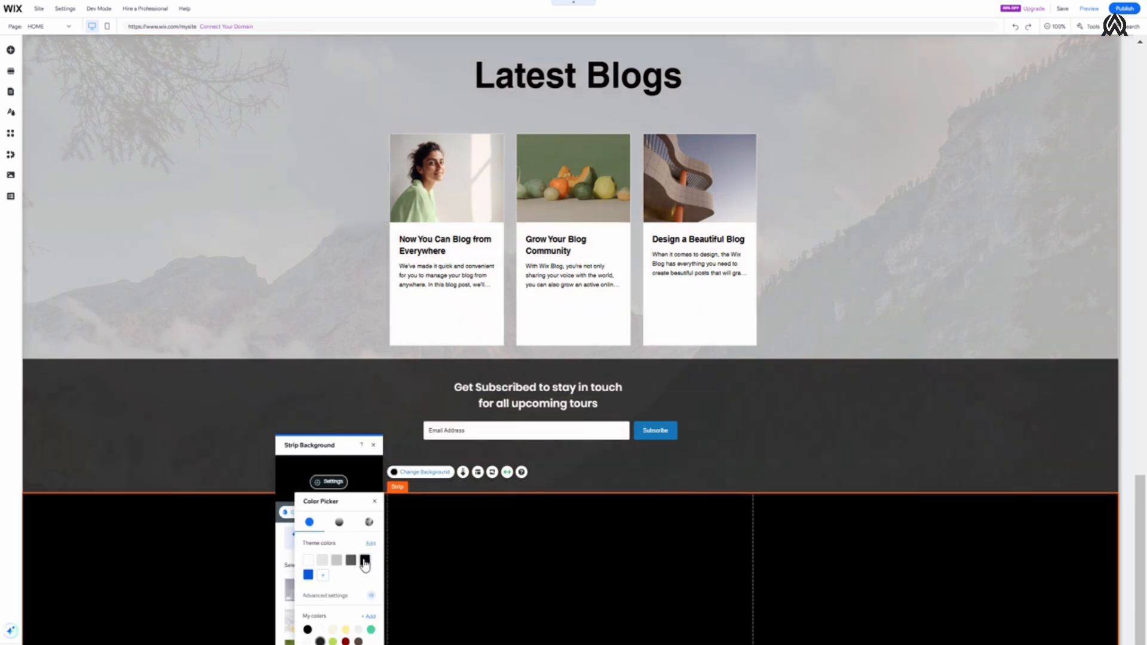
left_click(869, 552)
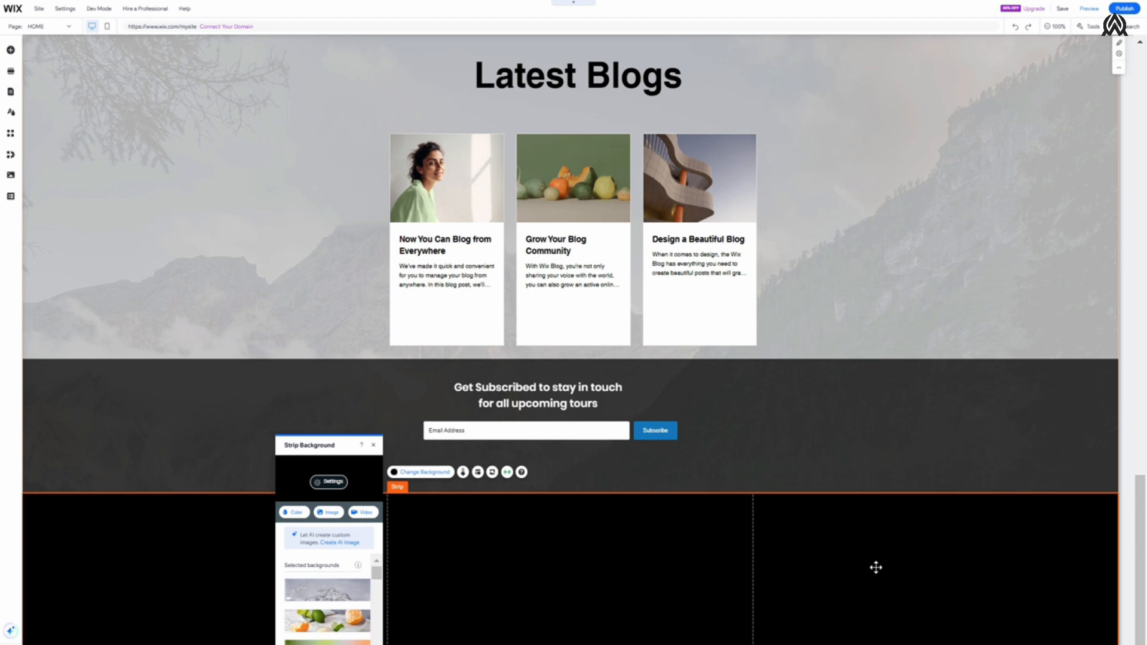
left_click(875, 564)
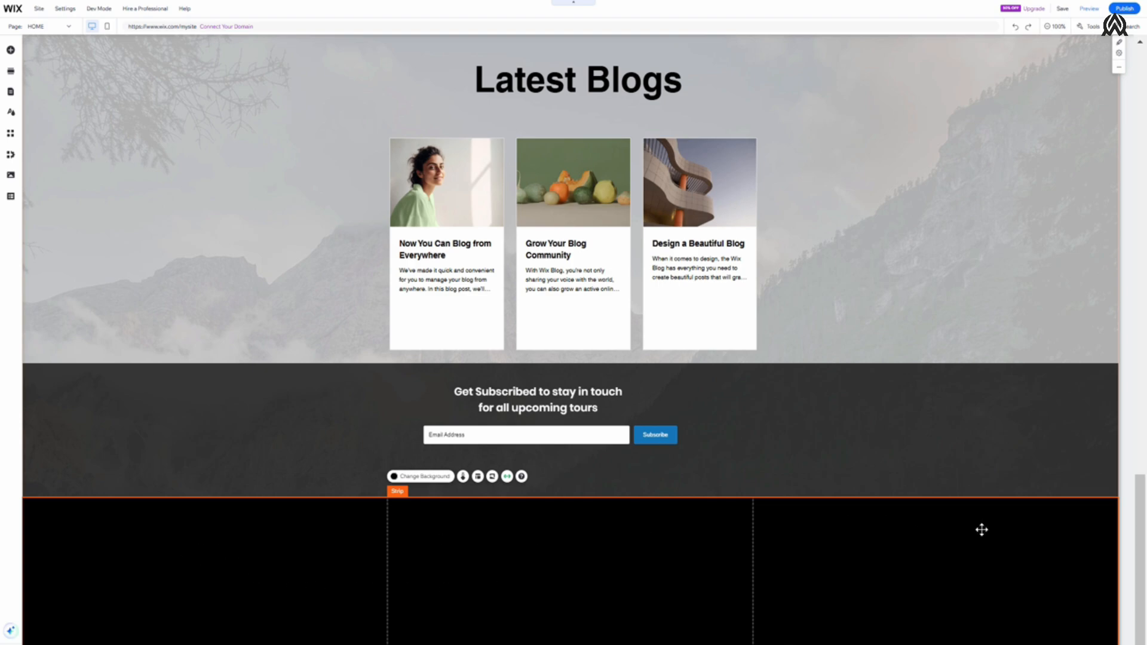
scroll(938, 399, "up", 10)
scroll(940, 394, "down", 5)
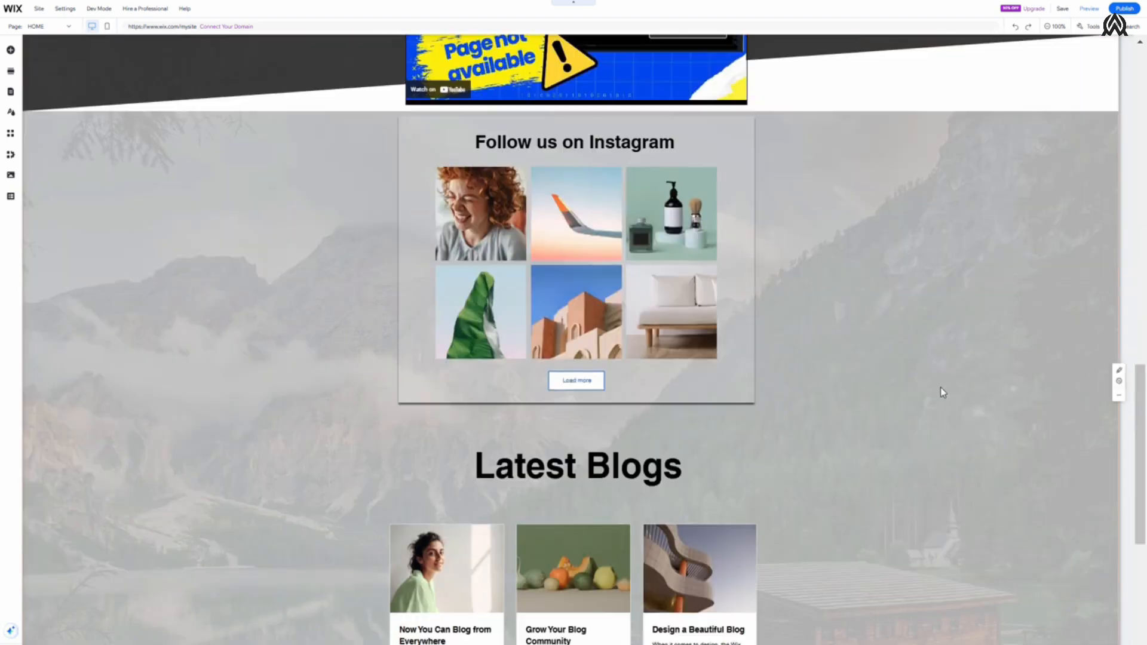
scroll(941, 392, "down", 5)
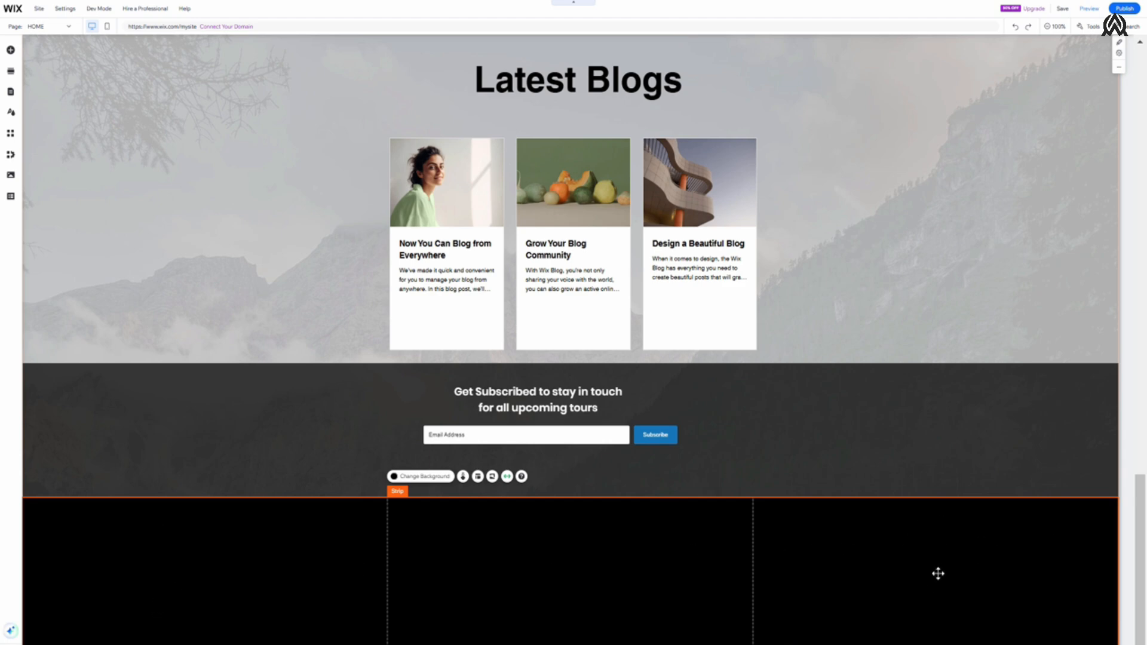
Step: Browse the gallery, image, title and paragraph elements that can be added to the new strip
left_click(12, 52)
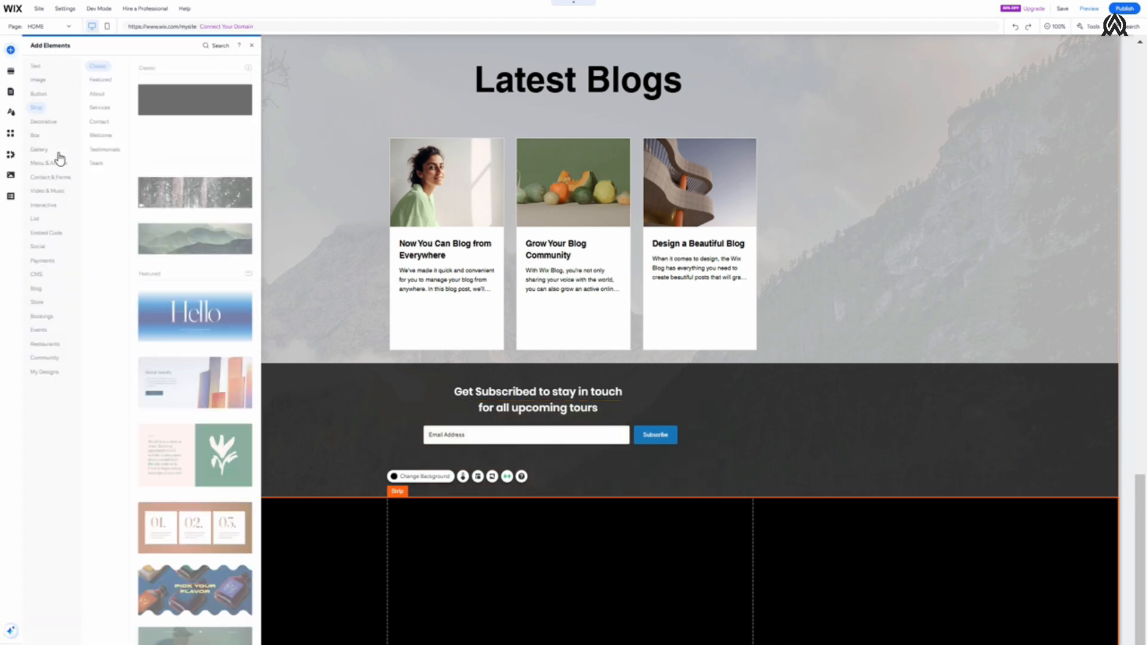
left_click(11, 51)
left_click(11, 52)
left_click(40, 149)
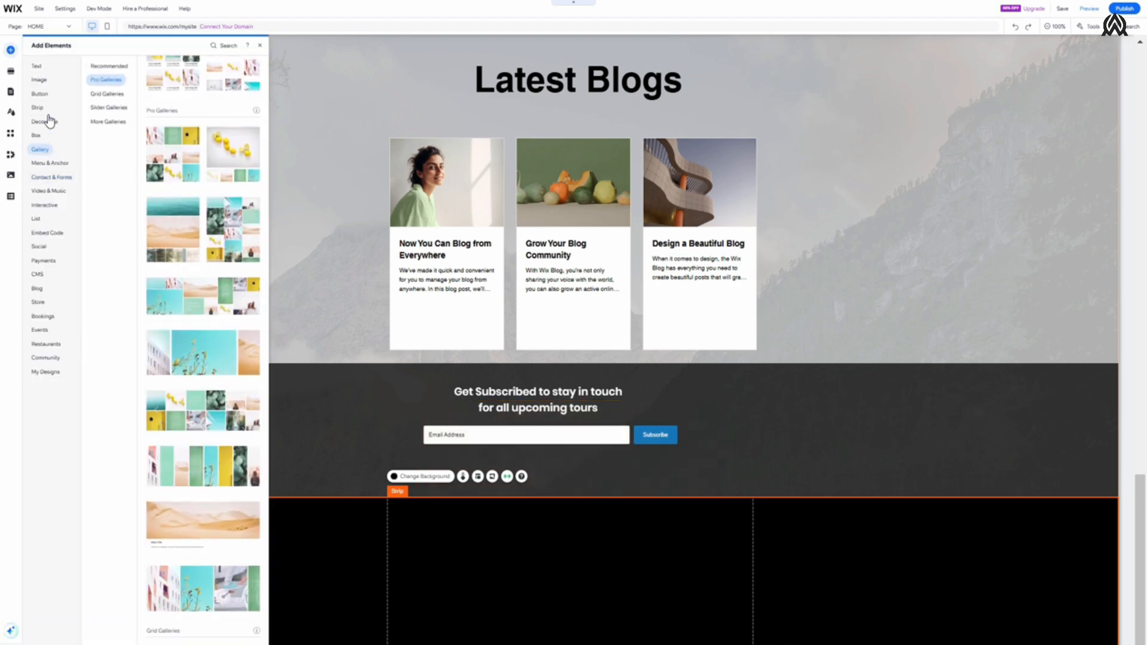
left_click(38, 76)
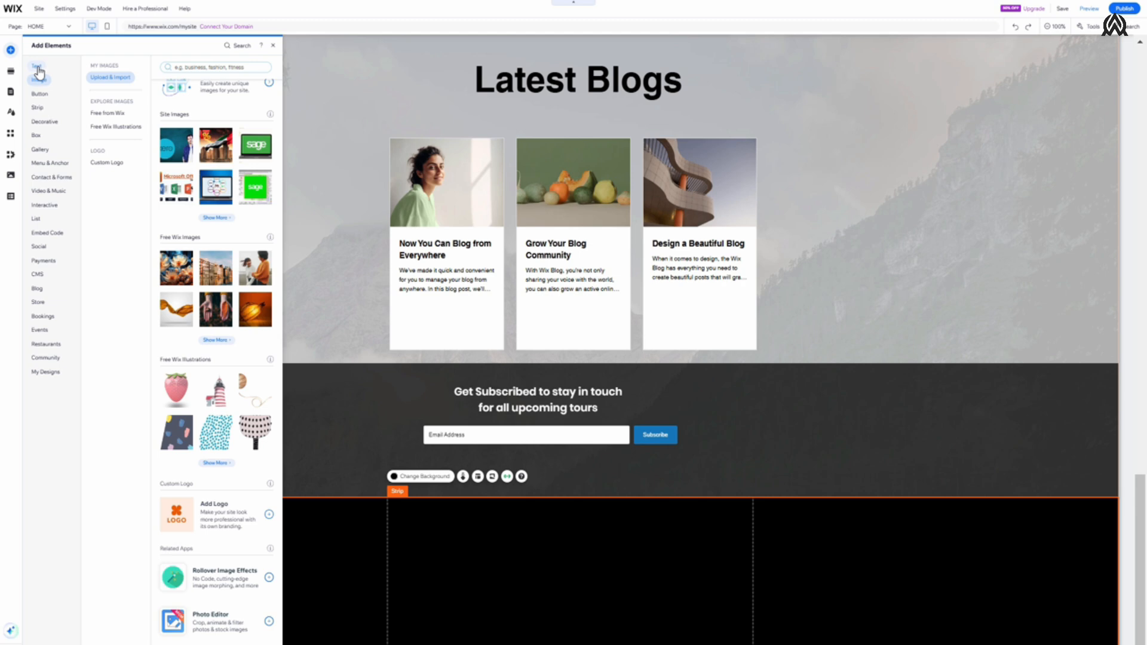
left_click(38, 68)
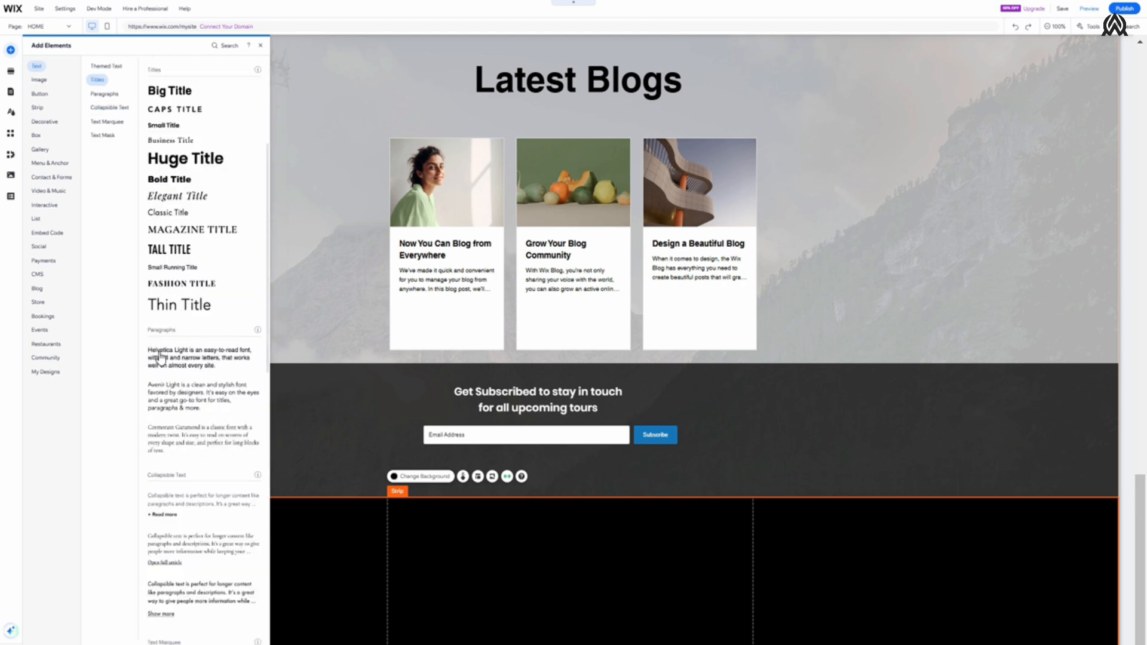
left_click(104, 94)
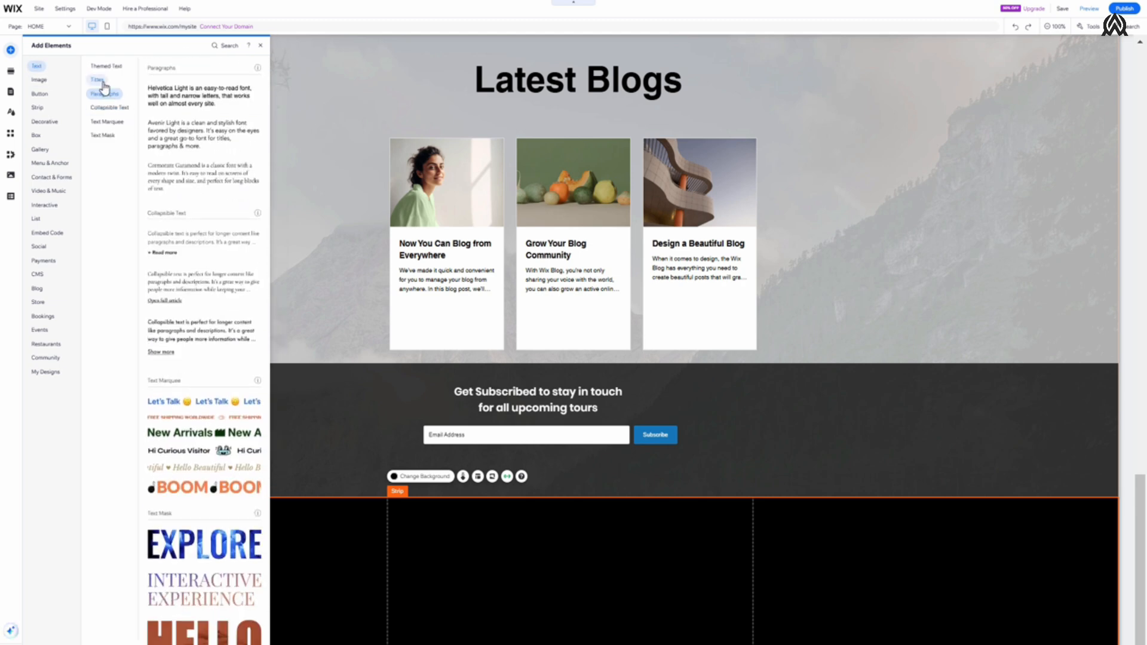
left_click(100, 81)
left_click(105, 95)
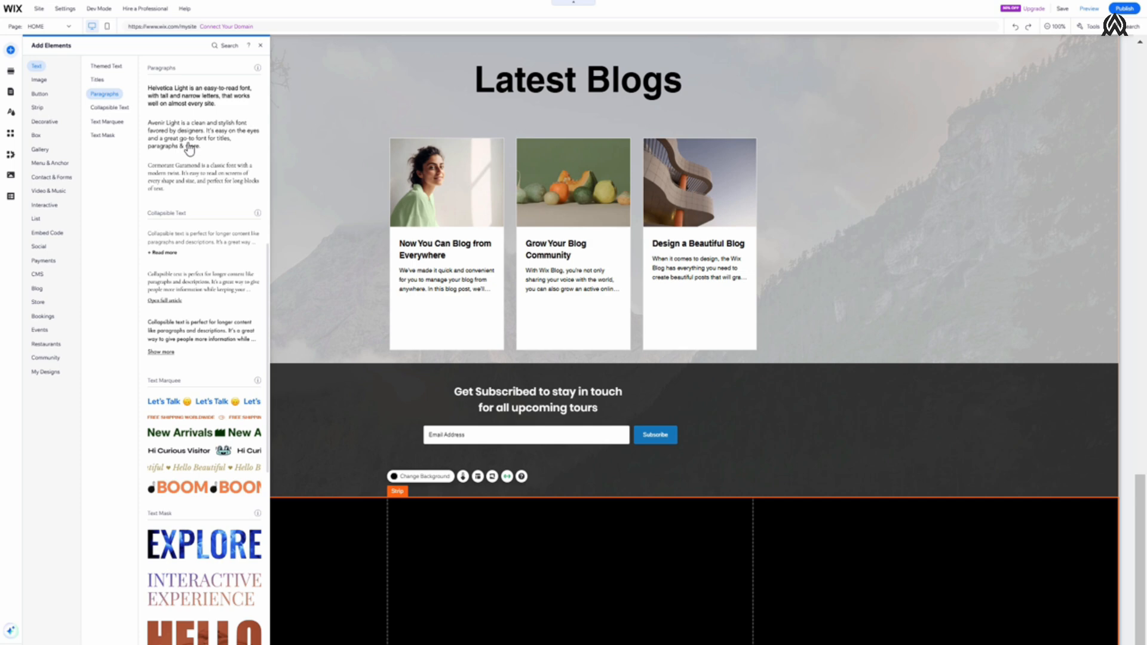
Step: Add a grey collapsible text box with a Read more link to the page and place it on the black strip
key("ctrl+plus")
key("ctrl+plus")
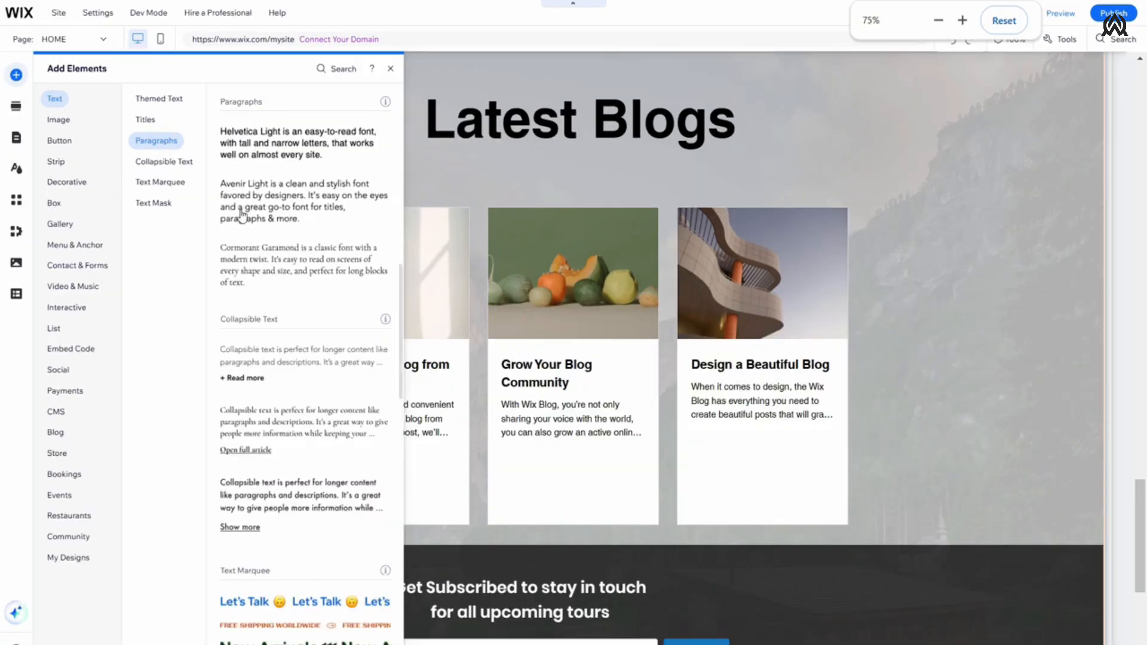
key("ctrl+plus")
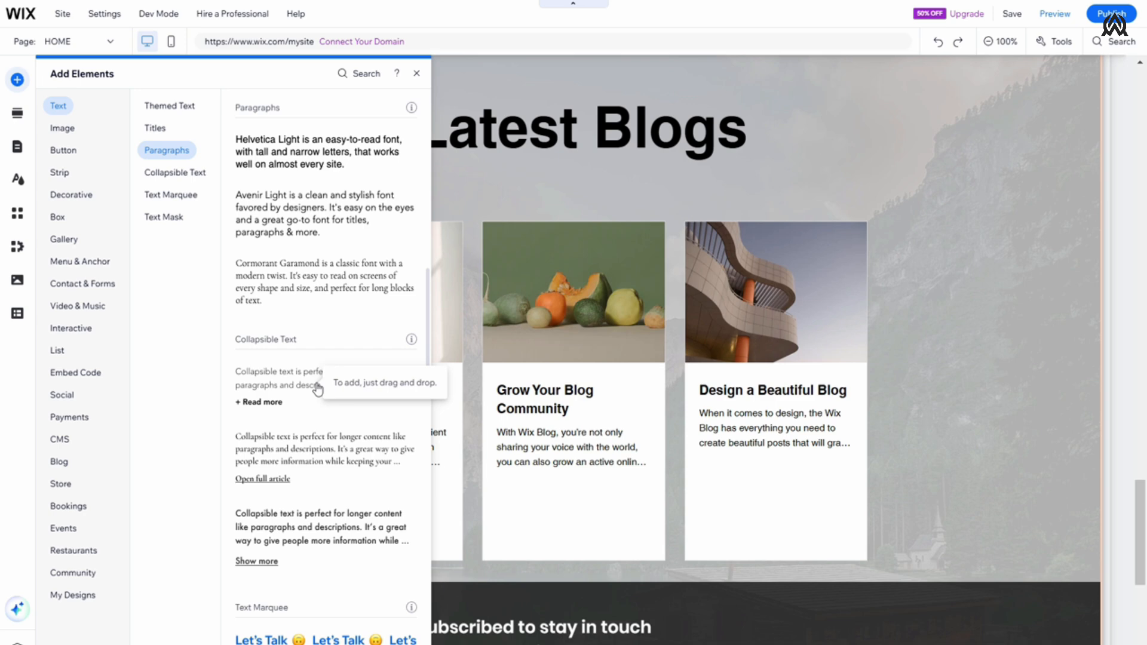
left_click_drag(317, 390, 841, 615)
scroll(841, 615, "down", 6)
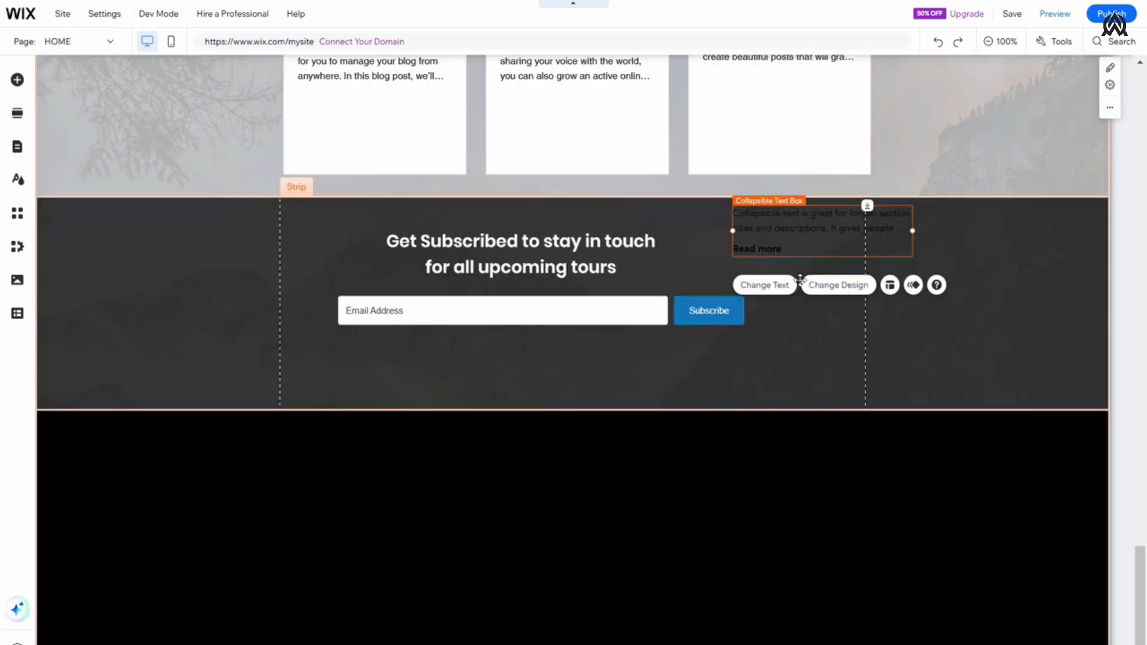
left_click_drag(765, 233, 522, 581)
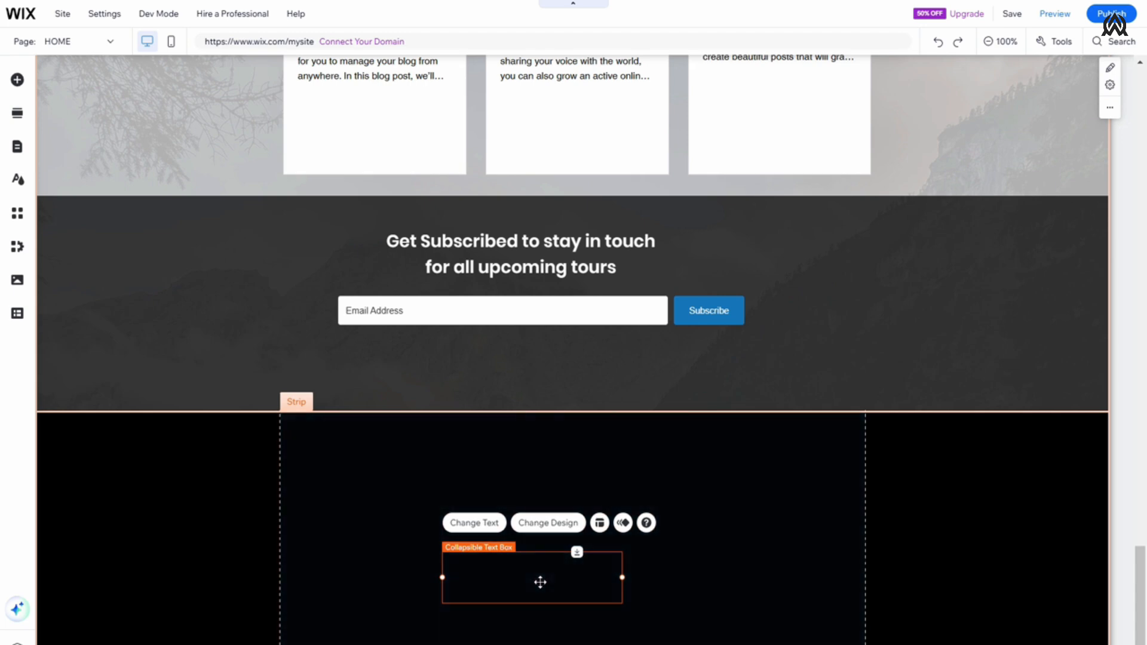
Step: Open the collapsible text box's text settings and move the box onto the light area beside the blog posts
double_click(540, 581)
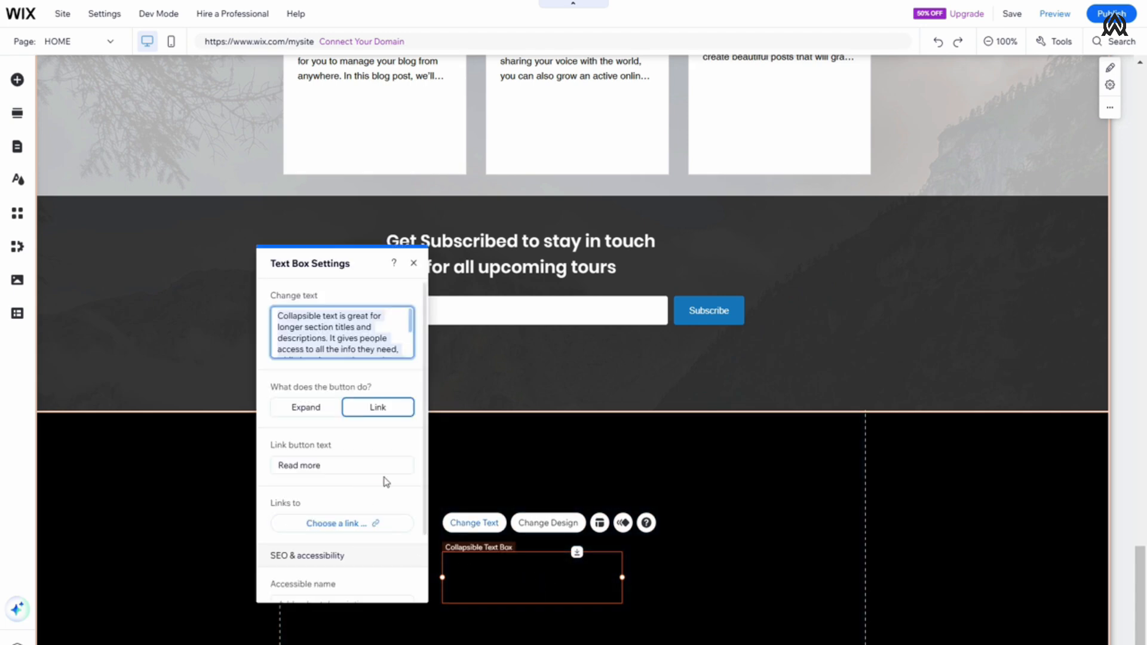
left_click(490, 565)
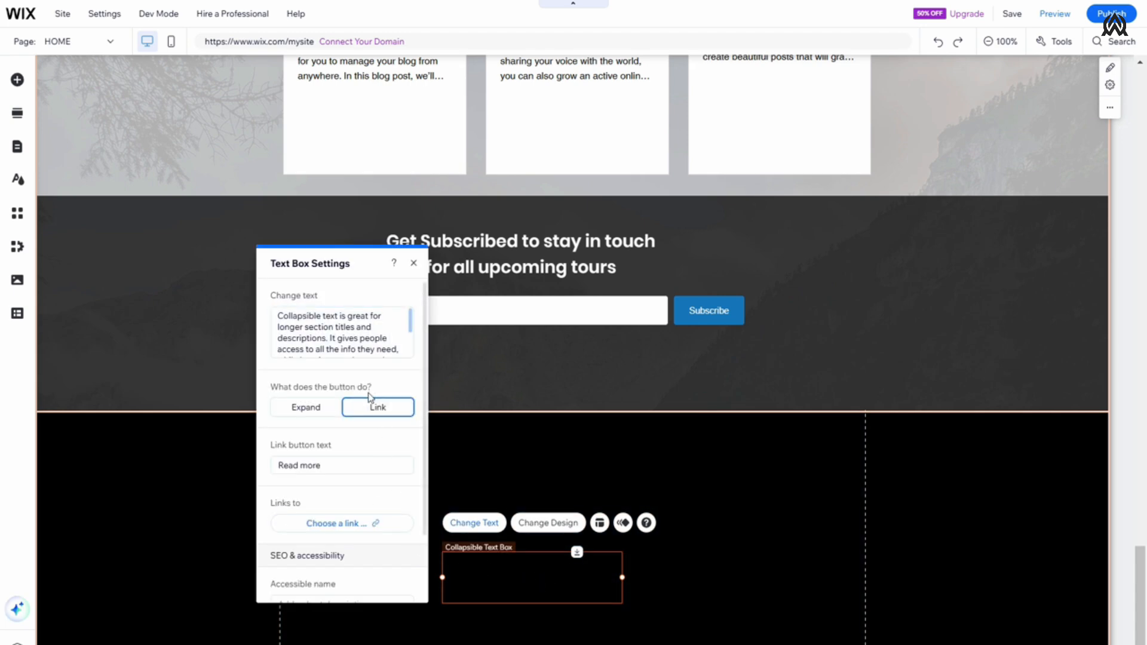
scroll(367, 421, "down", 2)
left_click_drag(615, 565, 1090, 133)
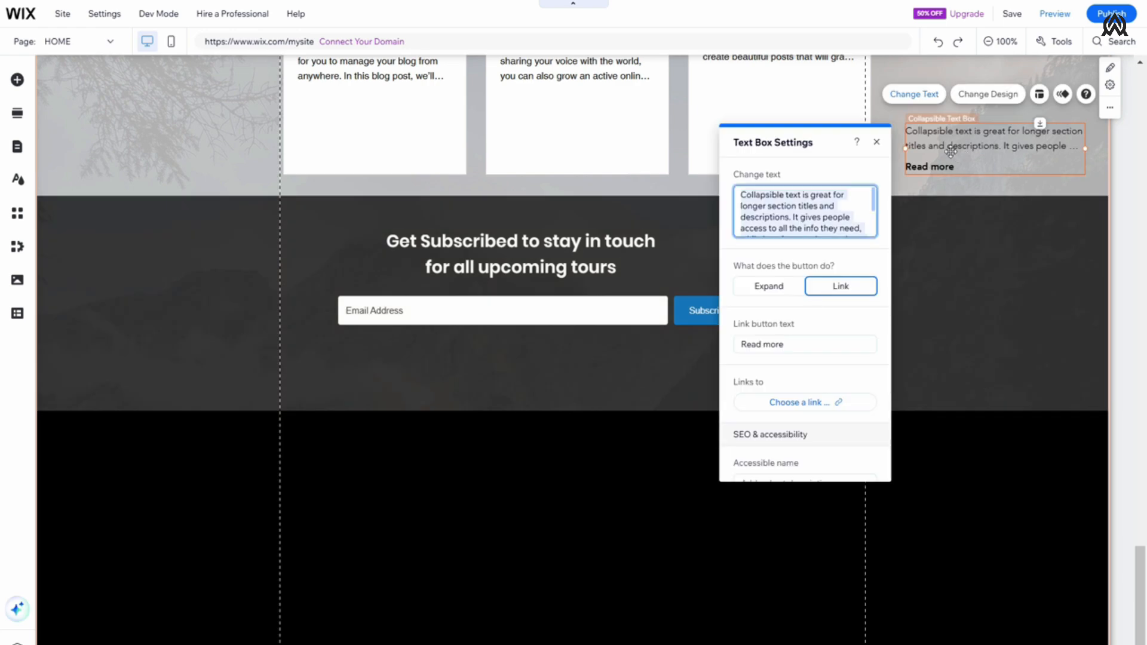
scroll(877, 205, "down", 2)
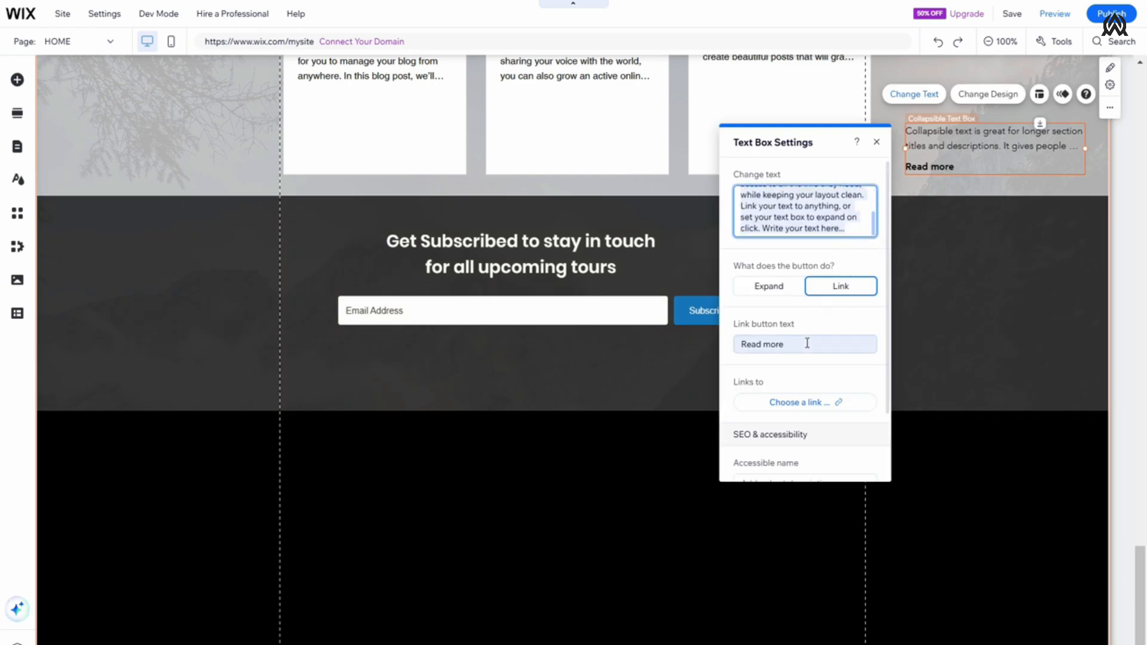
scroll(806, 346, "down", 2)
scroll(787, 409, "up", 2)
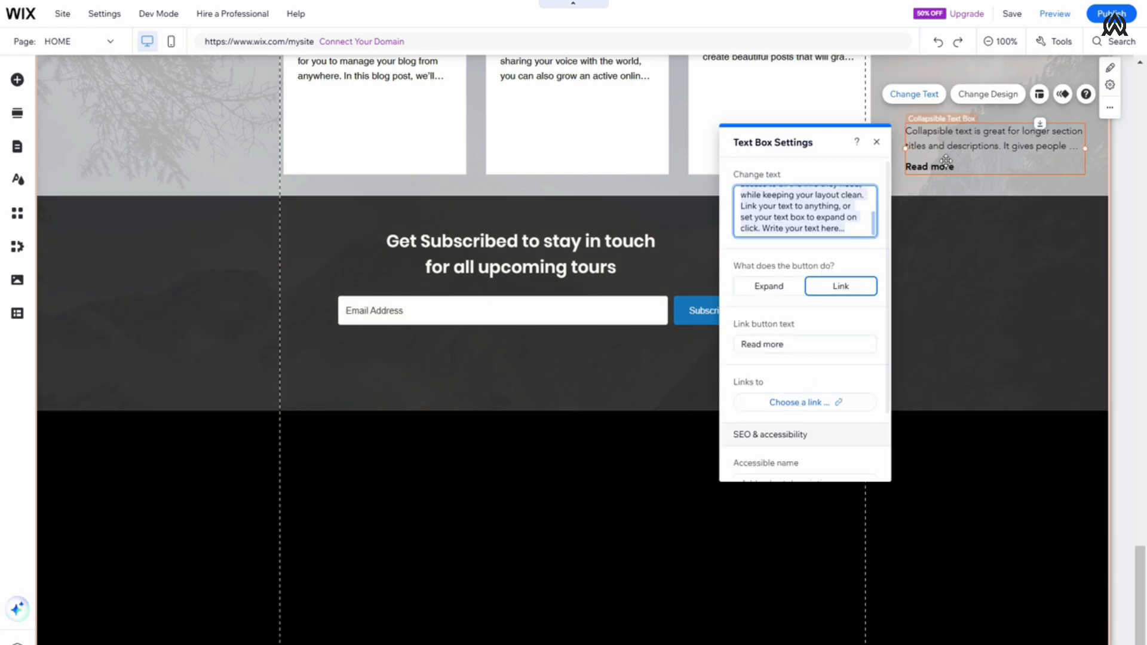
Step: Set the collapsible text's colour to the white theme colour in its design settings
left_click(989, 97)
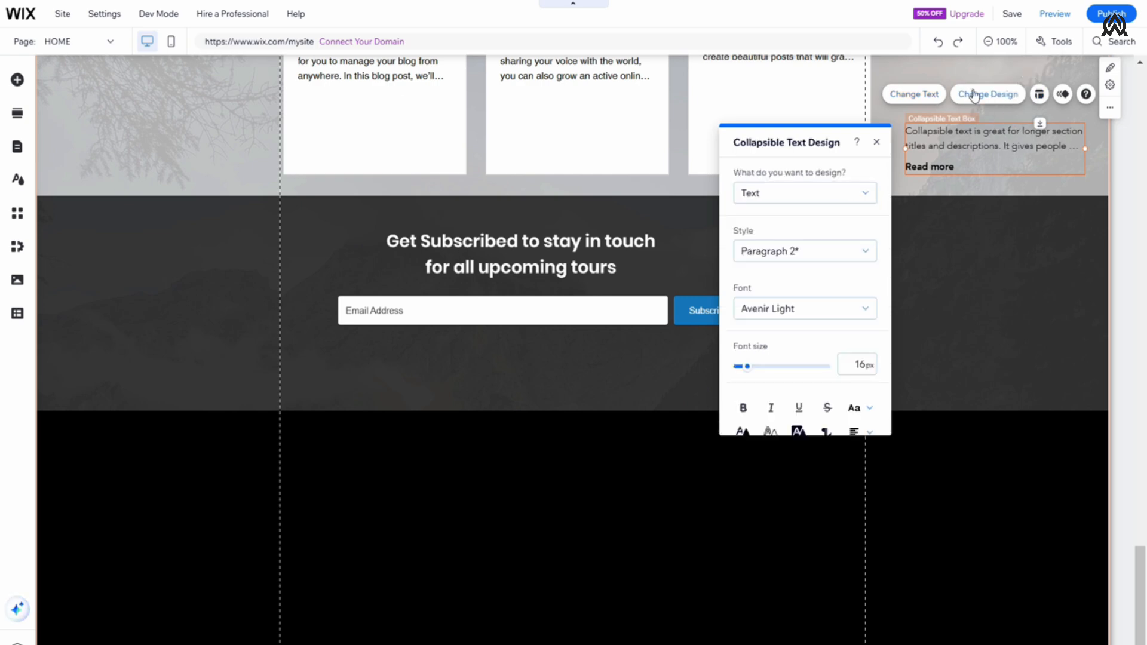
scroll(806, 311, "down", 4)
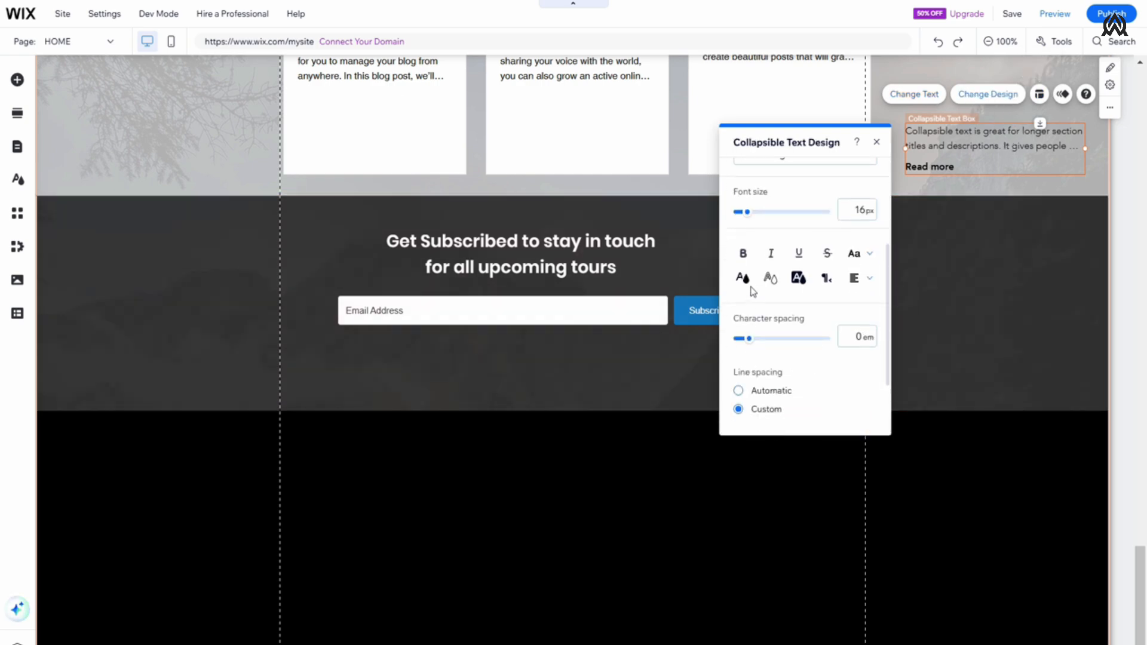
left_click(742, 280)
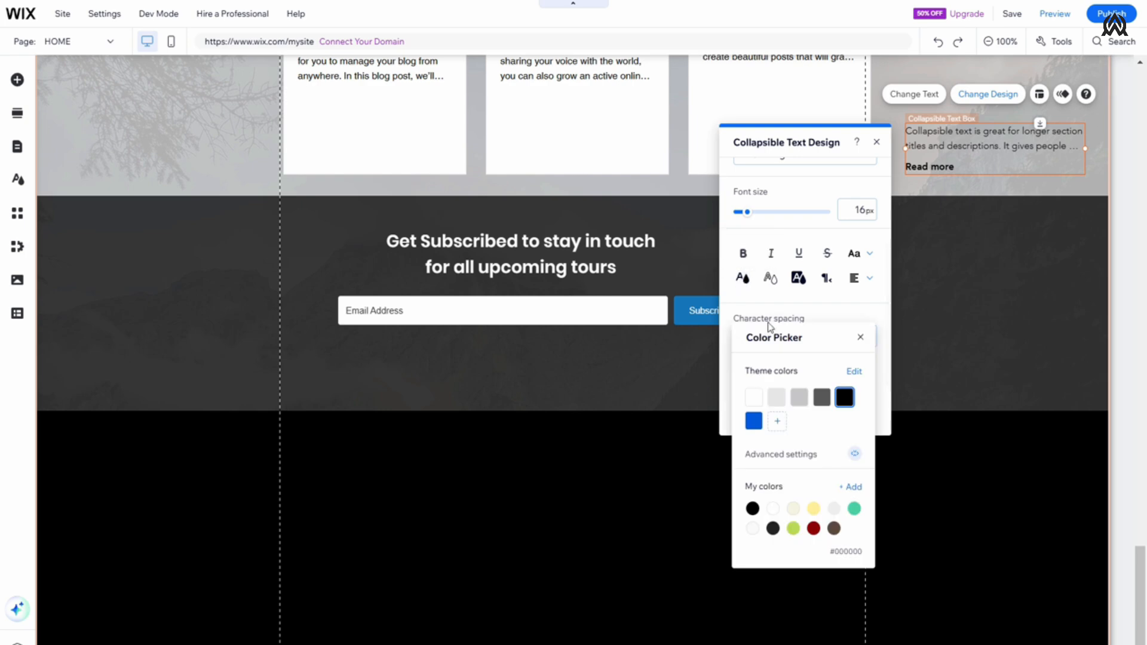
left_click(754, 398)
left_click(930, 168)
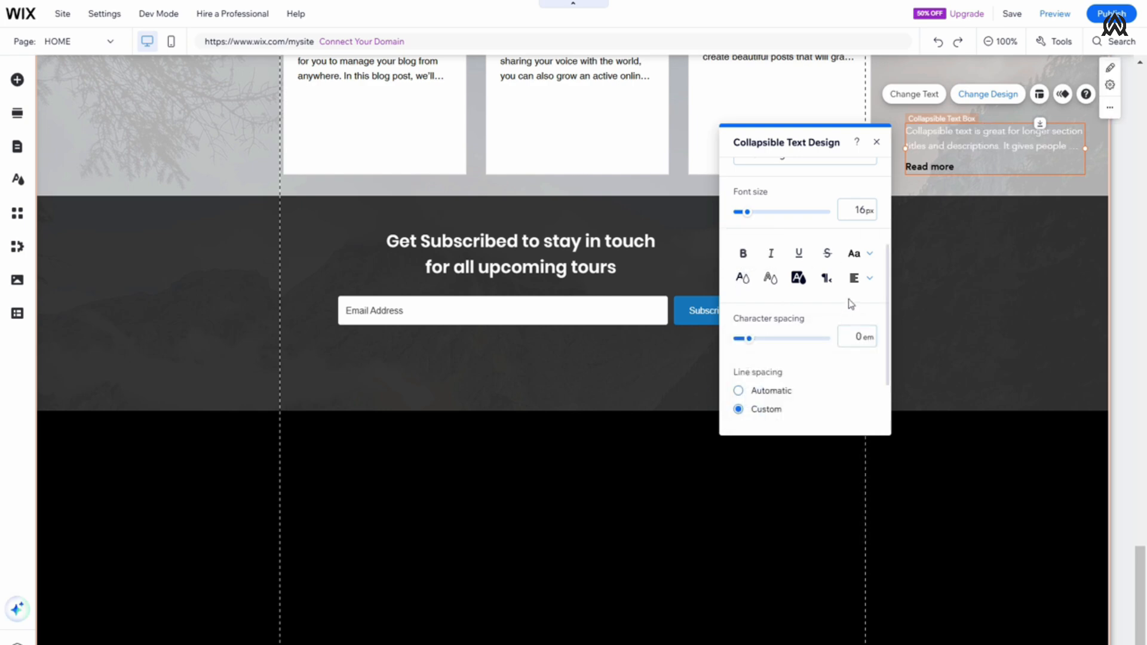
left_click(743, 280)
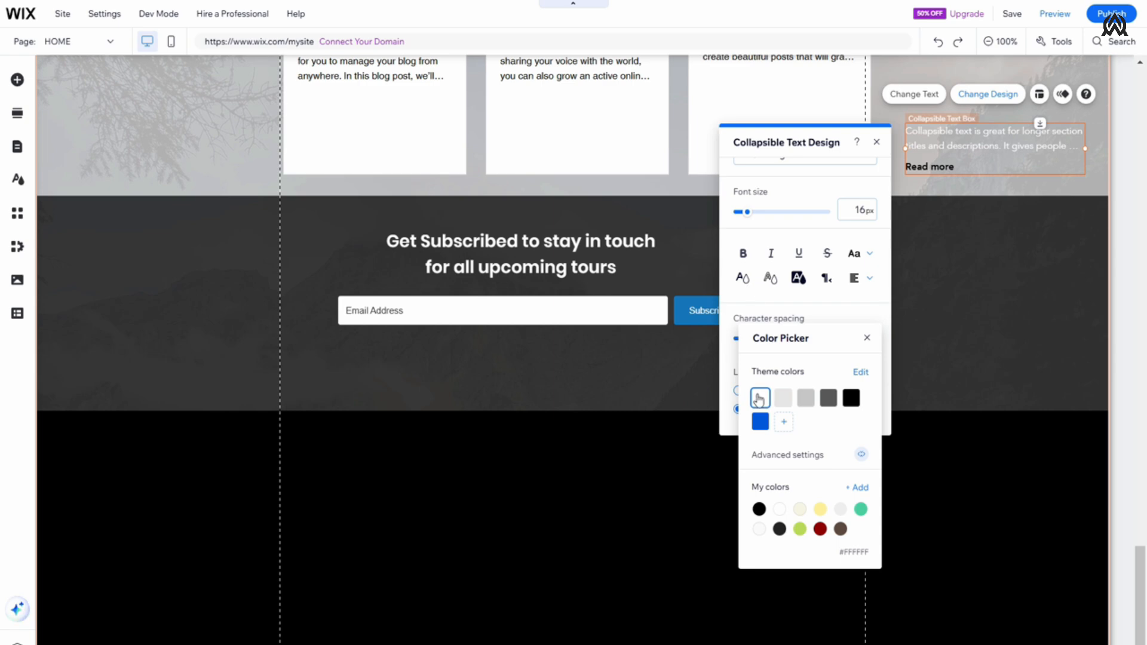
Step: Widen the white collapsible text box and place it on the black strip below the subscribe form
left_click_drag(1074, 161, 769, 478)
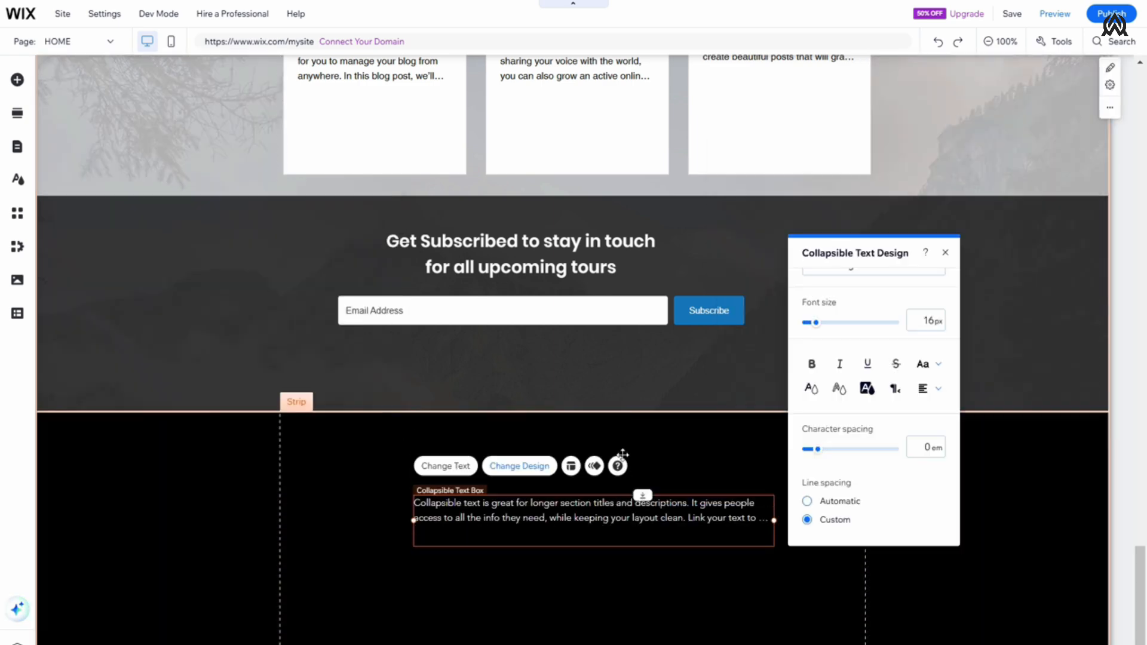
left_click_drag(617, 508, 751, 484)
left_click_drag(791, 370, 716, 215)
scroll(821, 281, "up", 5)
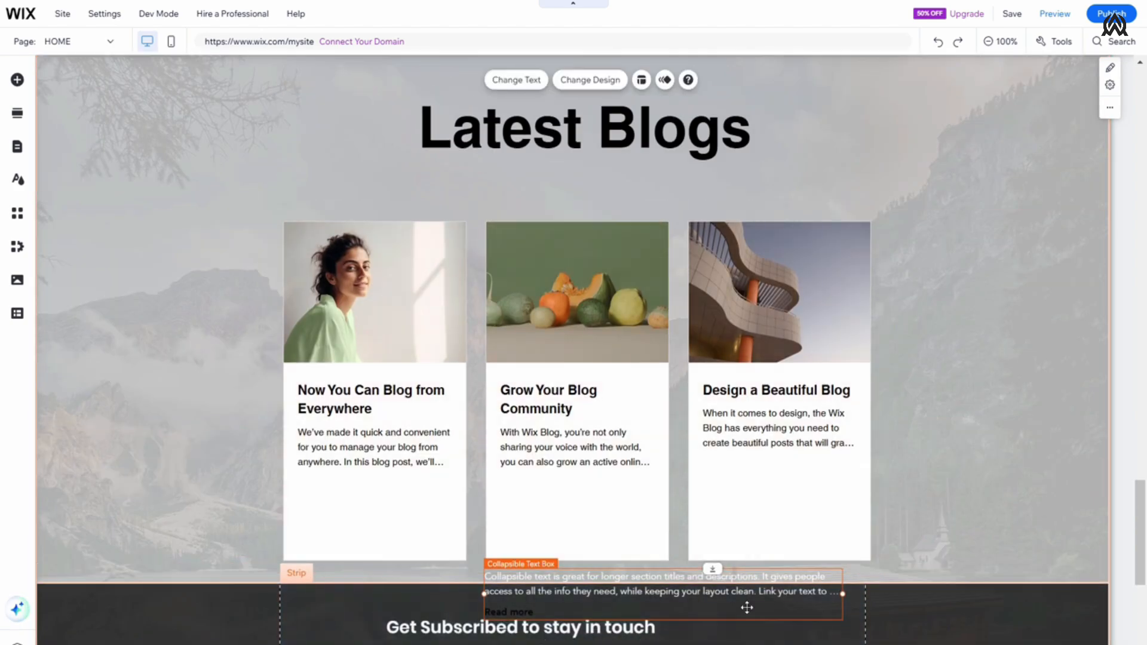
left_click_drag(744, 607, 742, 187)
right_click(746, 189)
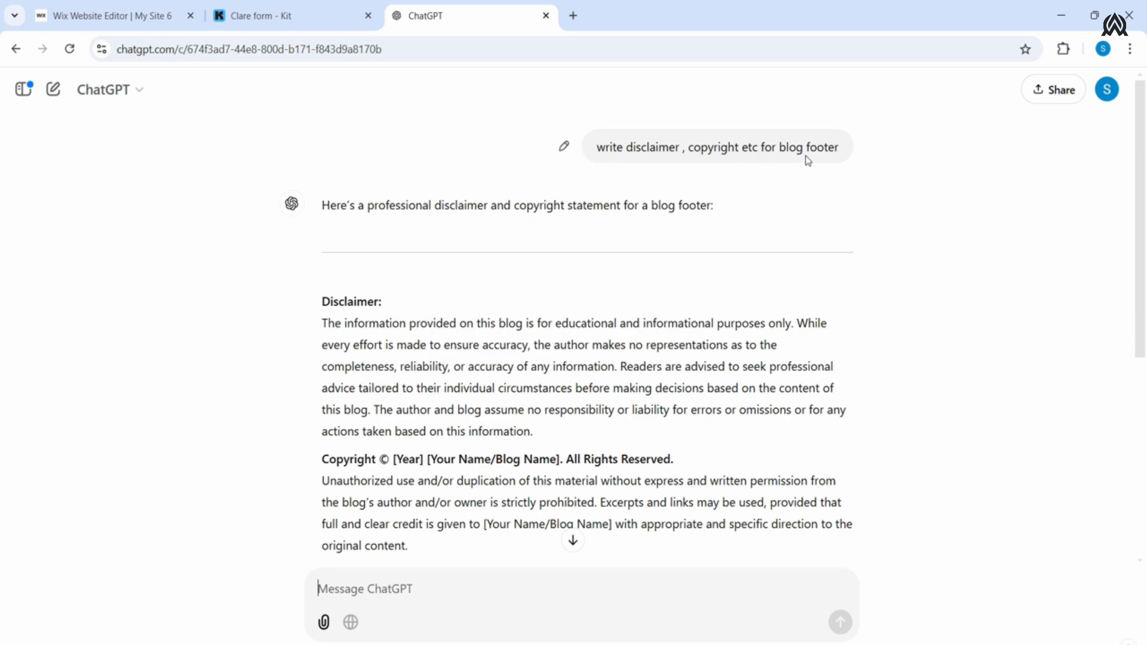
Step: In ChatGPT, review the generated blog footer text and copy the whole Privacy Policy section
scroll(655, 402, "down", 3)
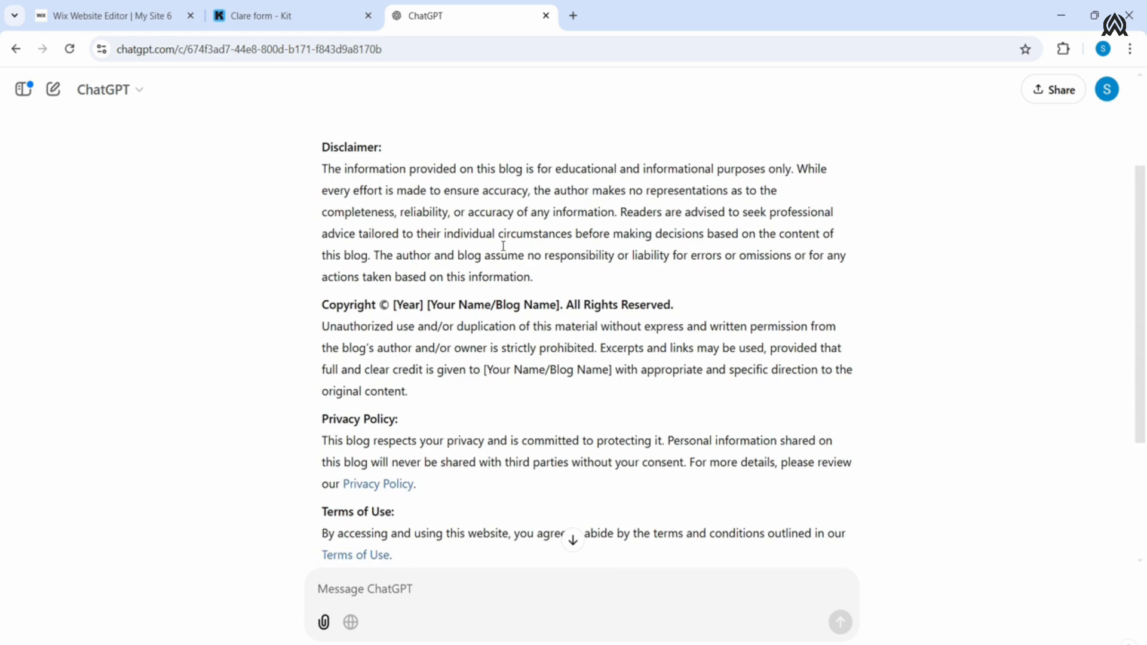
scroll(542, 258, "up", 3)
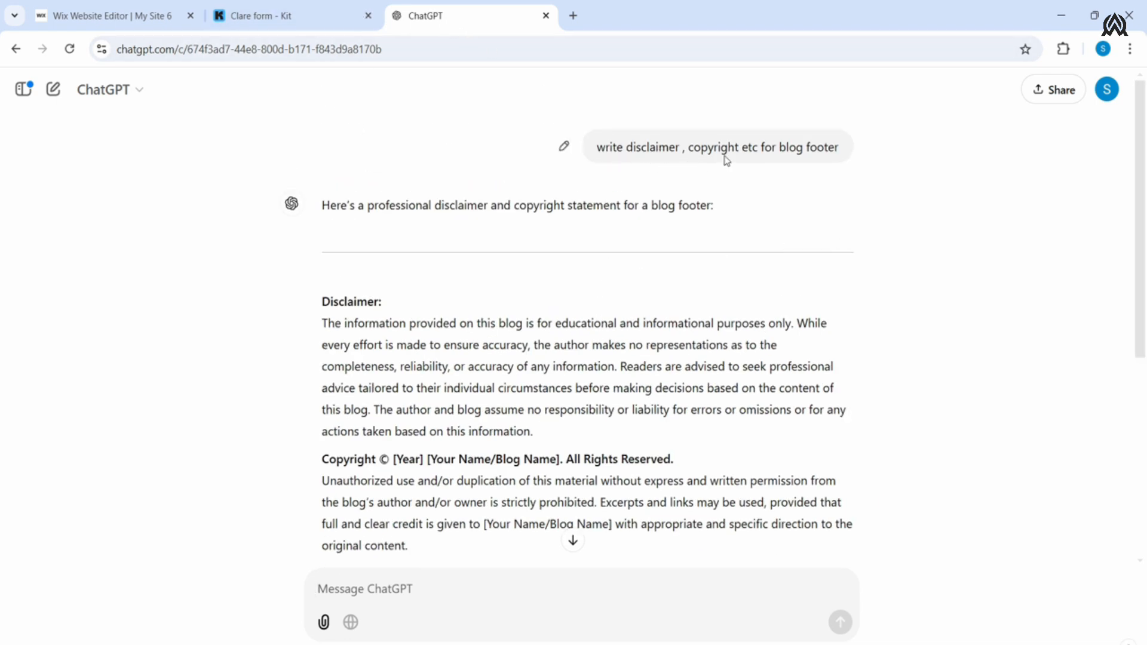
scroll(842, 169, "down", 5)
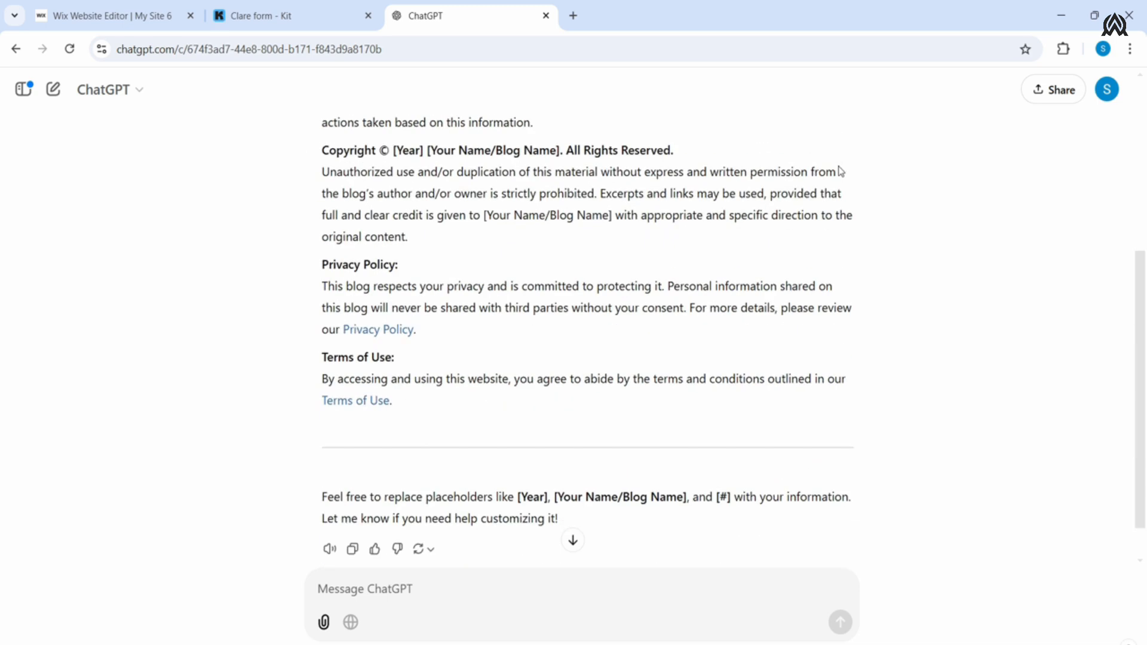
scroll(619, 356, "up", 4)
scroll(657, 349, "down", 5)
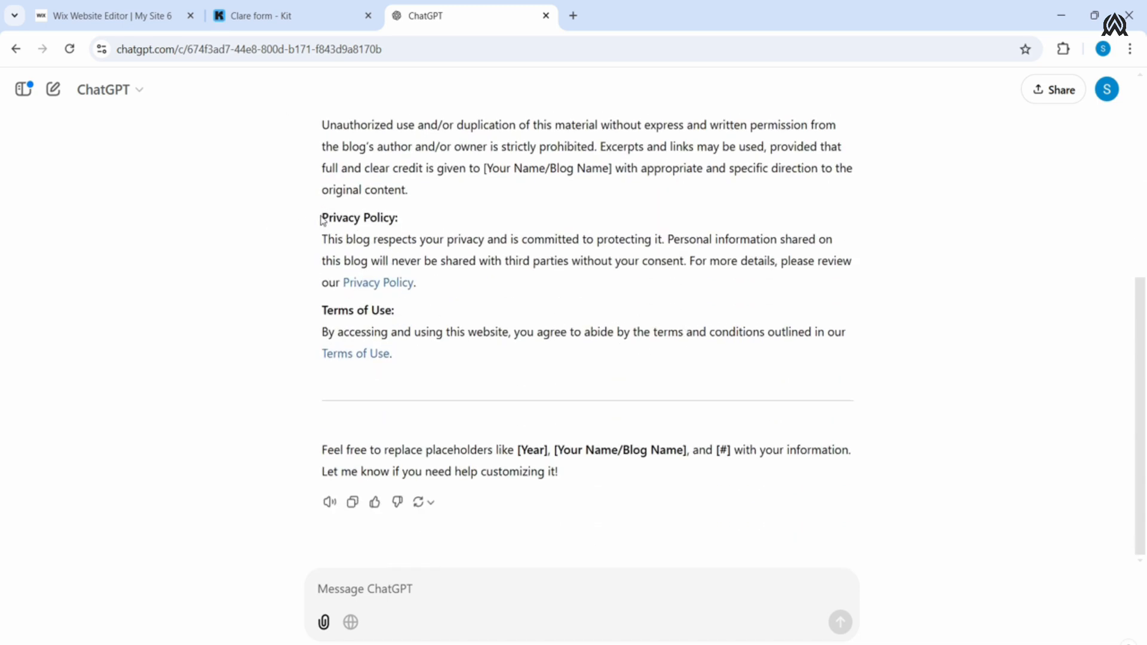
left_click_drag(323, 220, 852, 261)
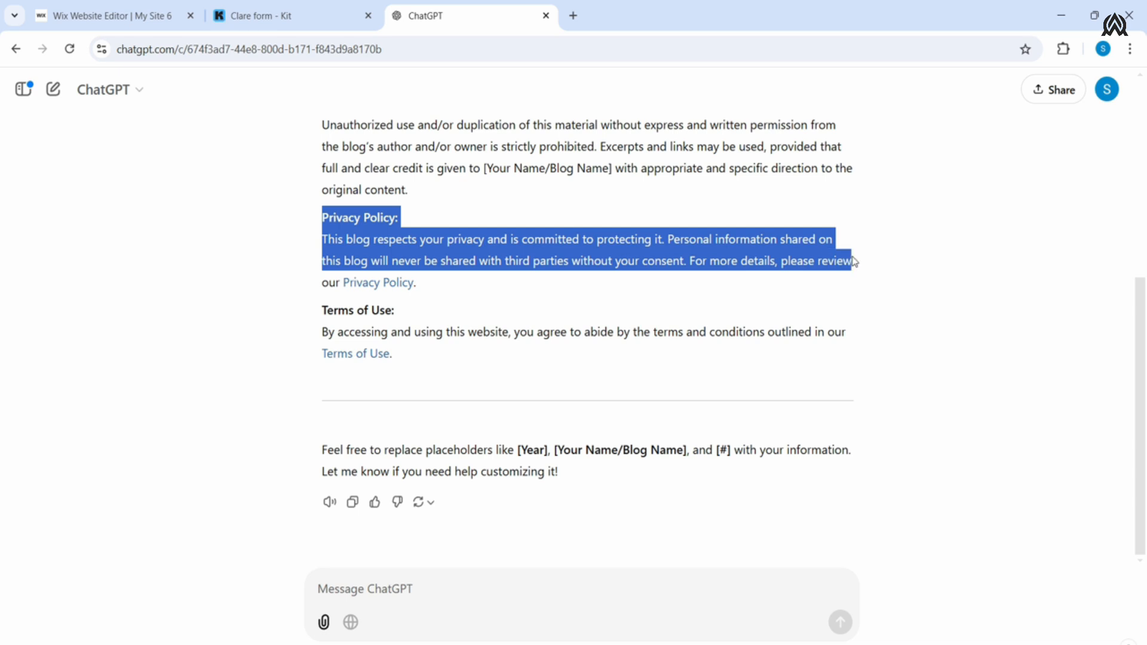
left_click_drag(322, 217, 500, 287)
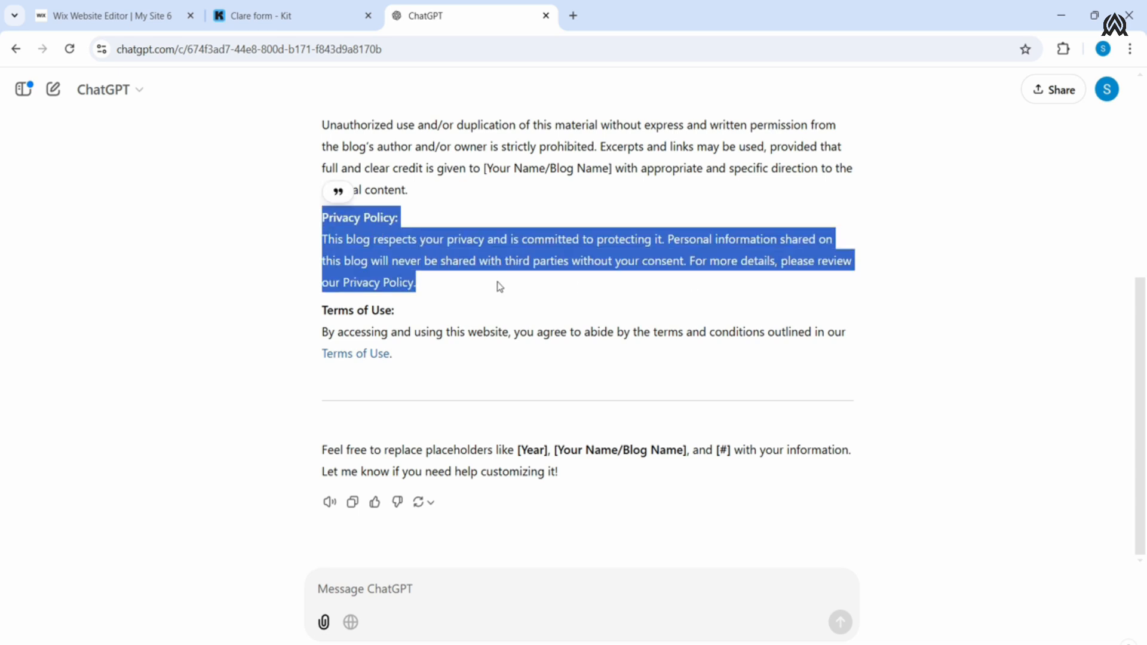
Step: Return to the Wix editor and replace the collapsible box's placeholder text with the copied Privacy Policy section
left_click(115, 20)
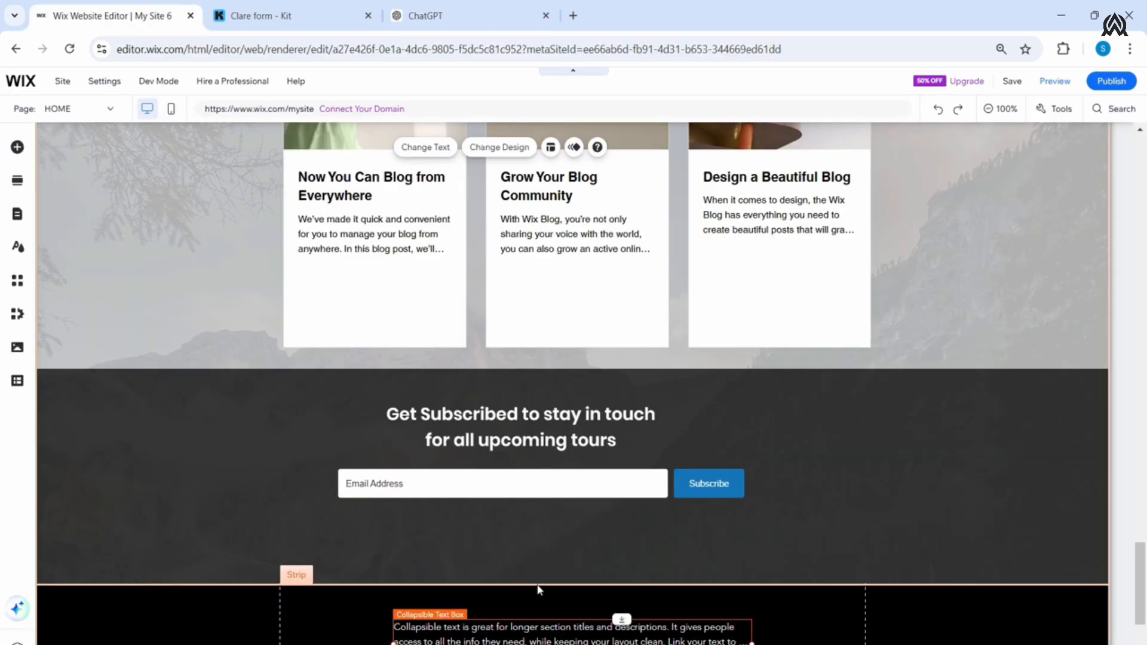
double_click(551, 640)
left_click(538, 458)
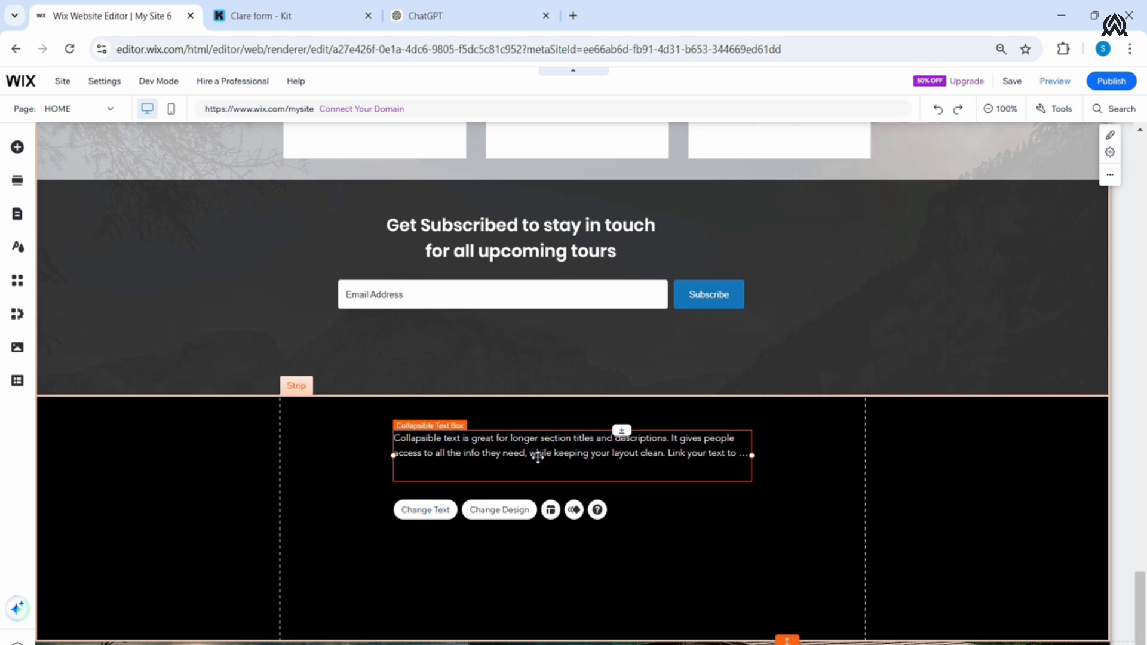
double_click(537, 458)
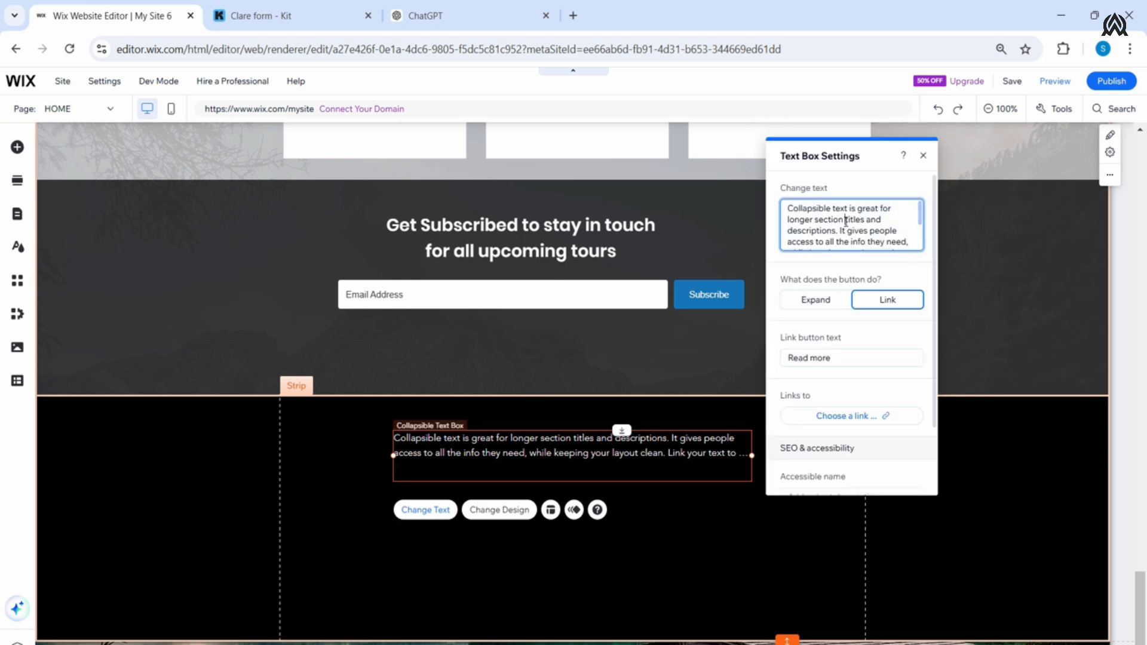
key("ctrl+v")
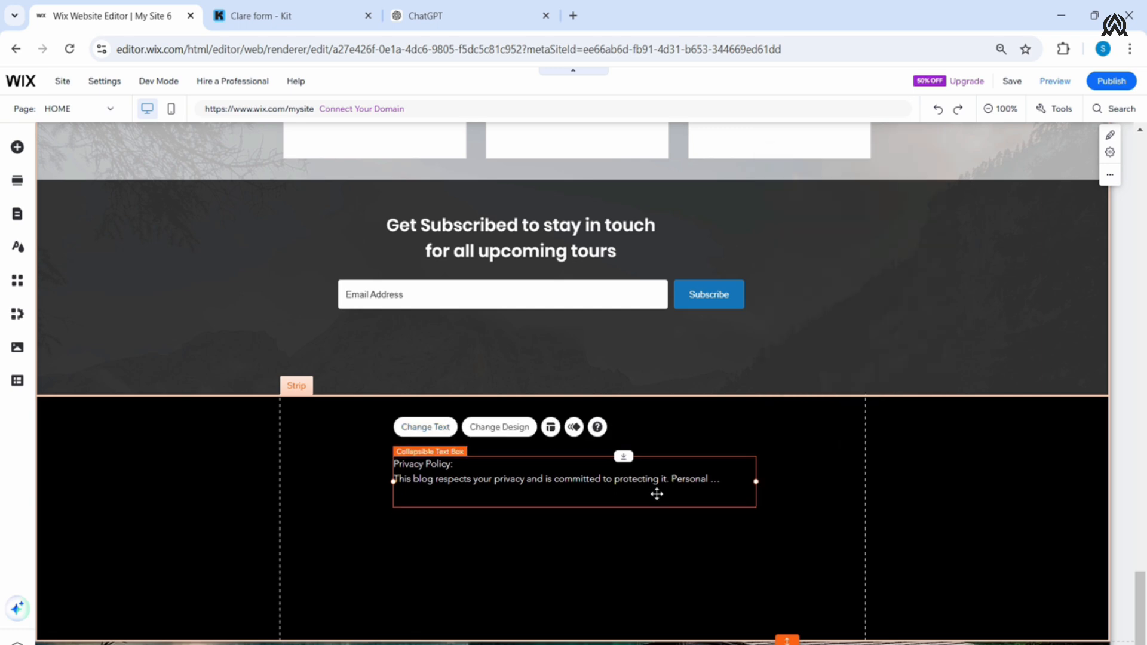
Step: Reposition the collapsible Privacy Policy box on the black strip, preview the page, and delete the box
mouse_move(660, 493)
left_mouse_down()
mouse_move(629, 519)
mouse_move(660, 513)
left_mouse_up()
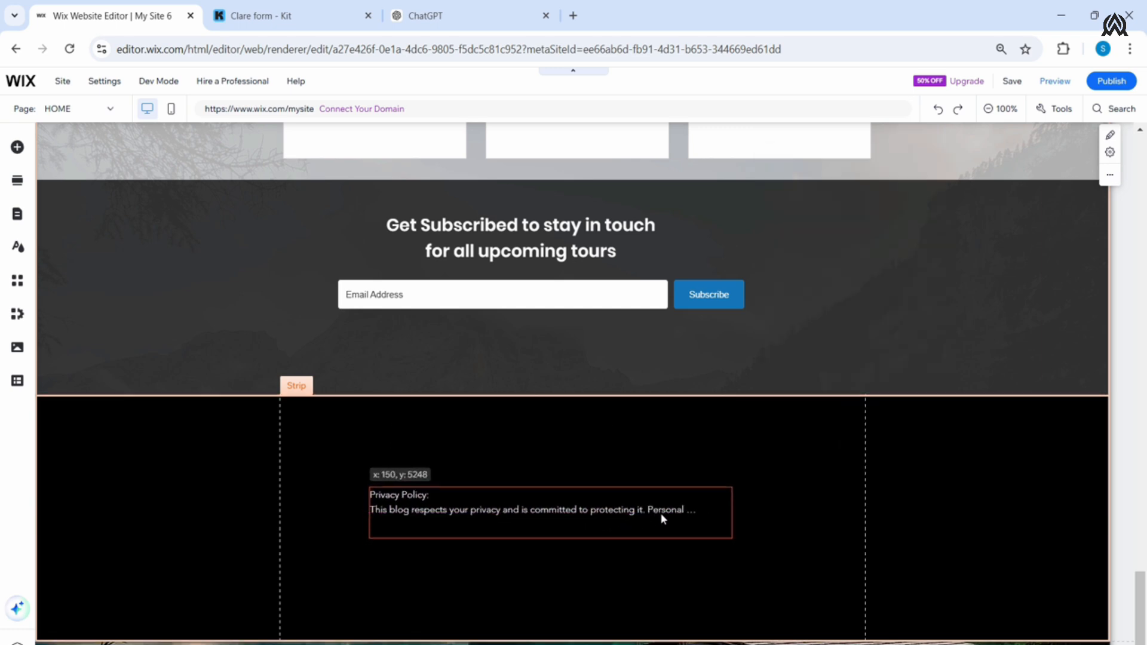
left_click(1060, 87)
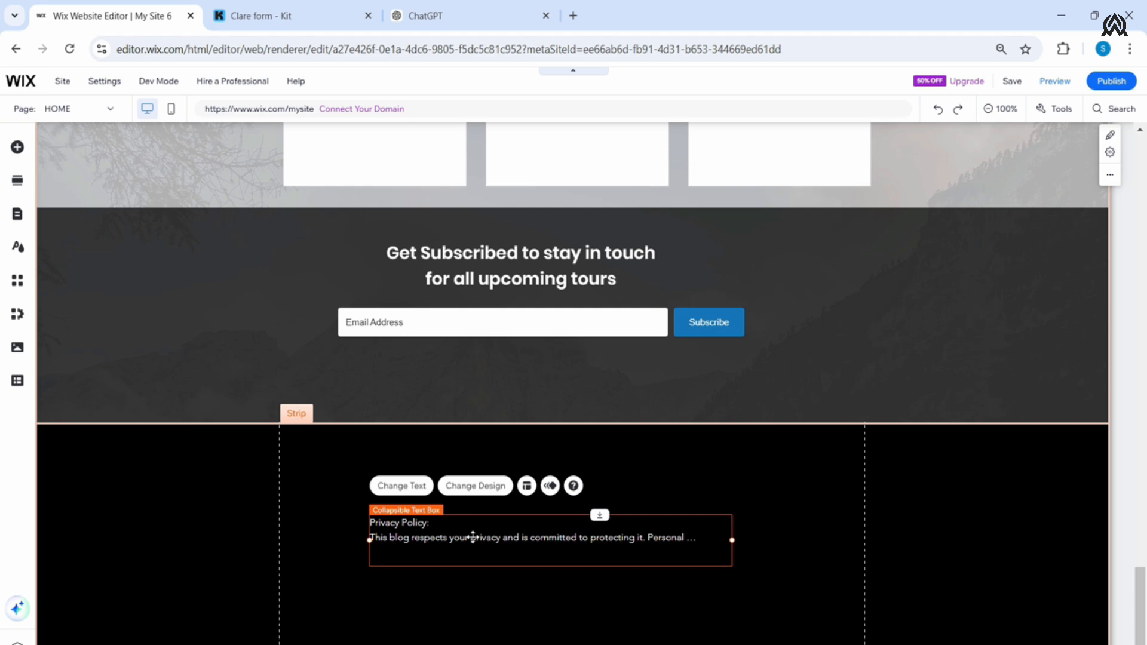
key("Delete")
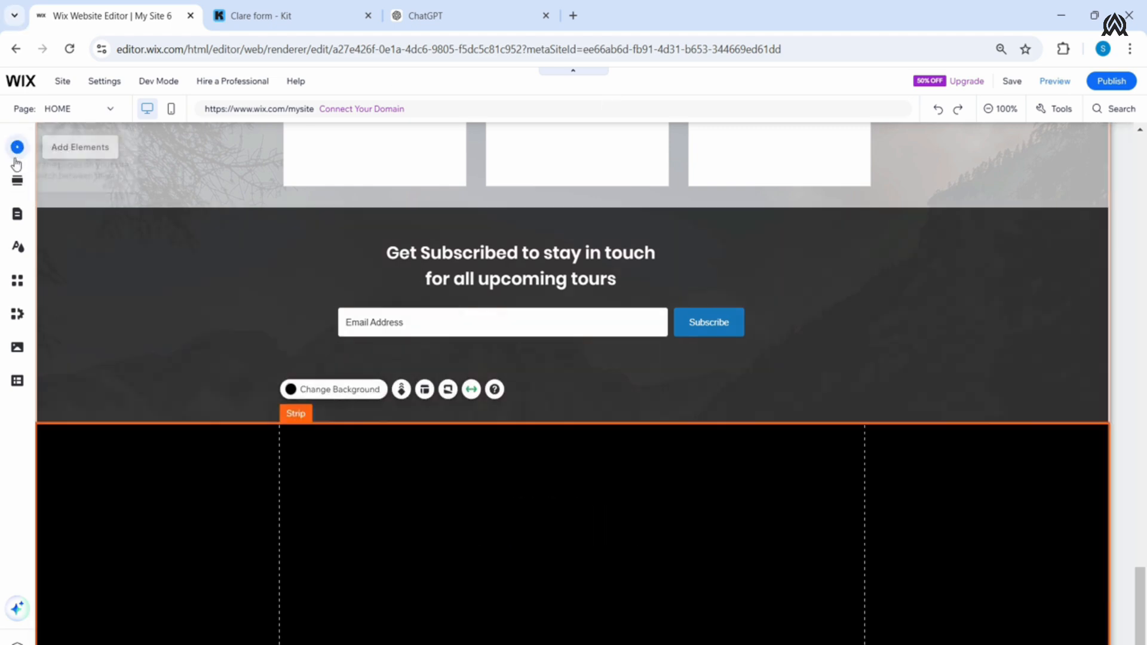
Step: Add the Avenir Light paragraph text element and place it on the black strip
left_click(17, 150)
left_click(69, 201)
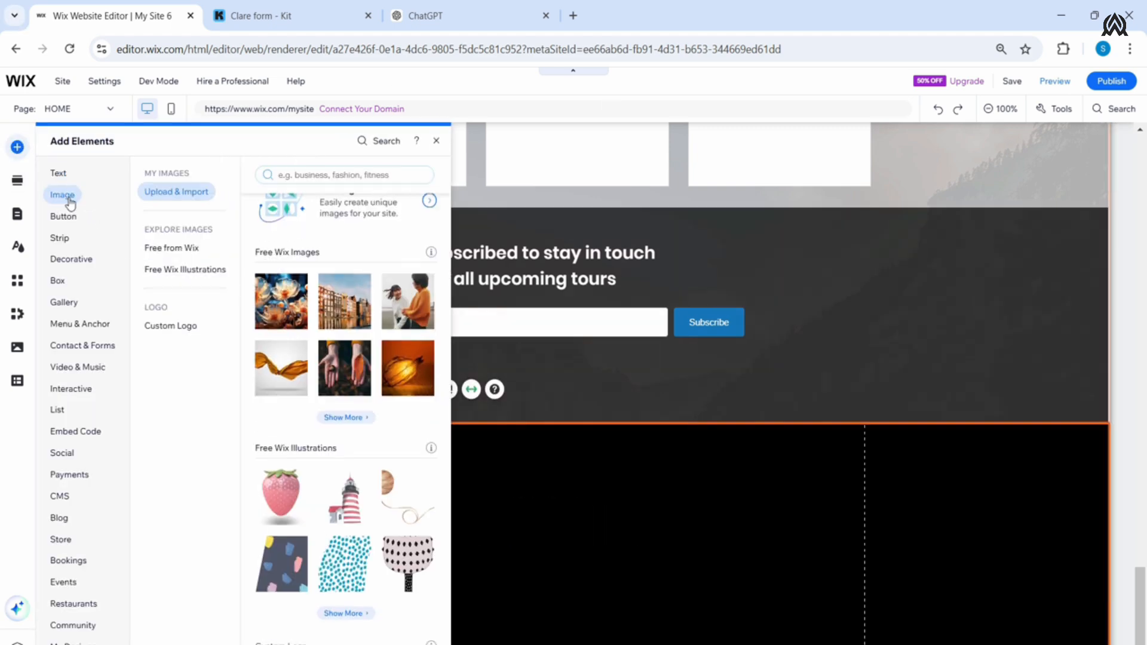
left_click(63, 176)
left_click(172, 220)
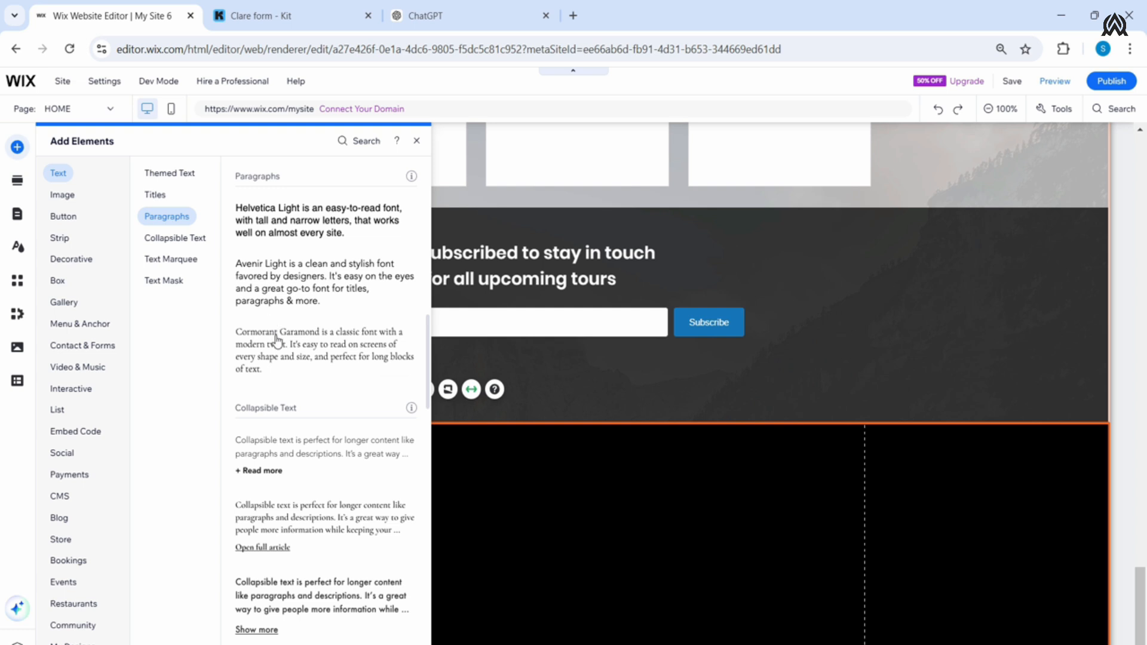
left_click(286, 285)
left_click_drag(576, 400, 507, 535)
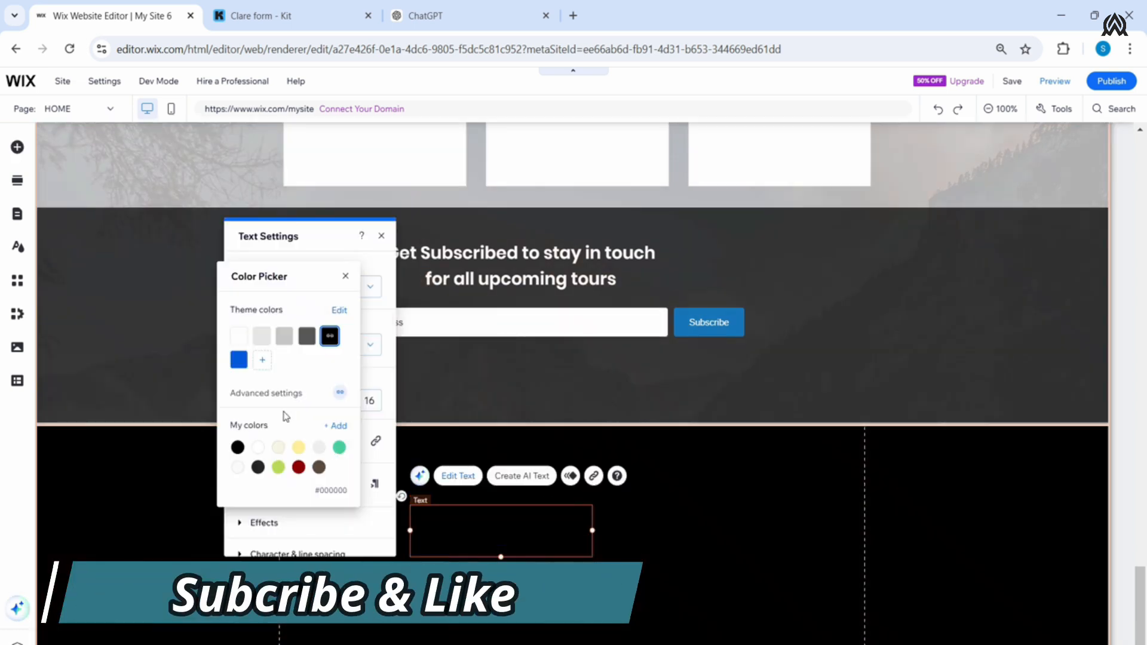
Step: Set the new paragraph's text colour to theme white and enlarge its text box in width and height
left_click(238, 336)
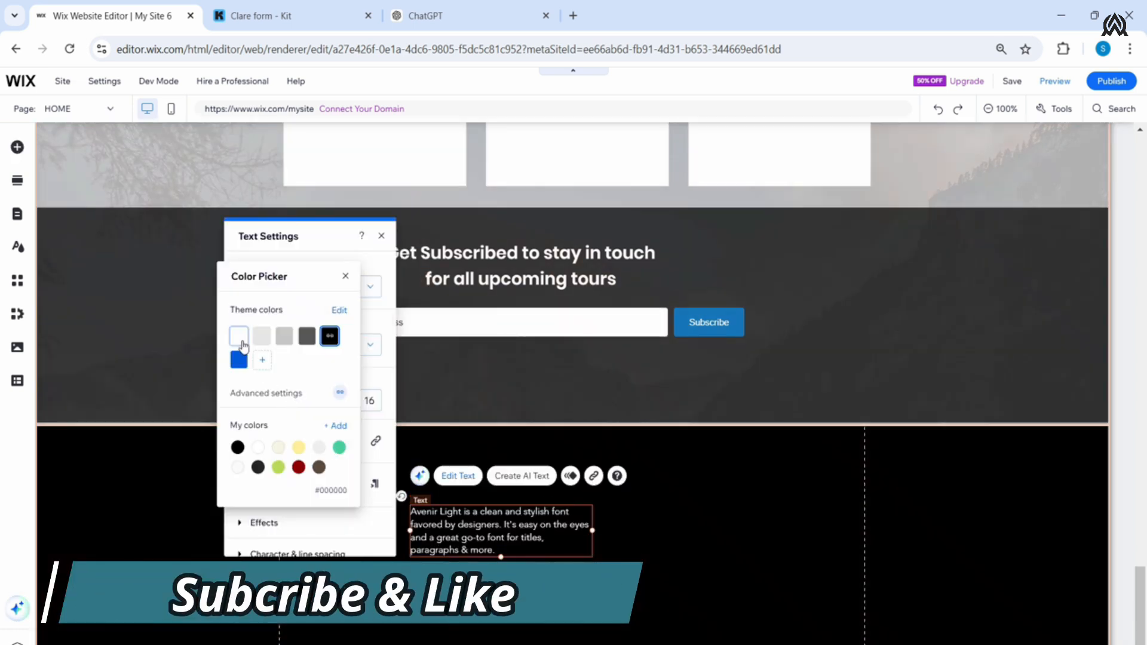
left_click(345, 276)
left_click_drag(592, 530, 725, 528)
left_click_drag(567, 531, 567, 572)
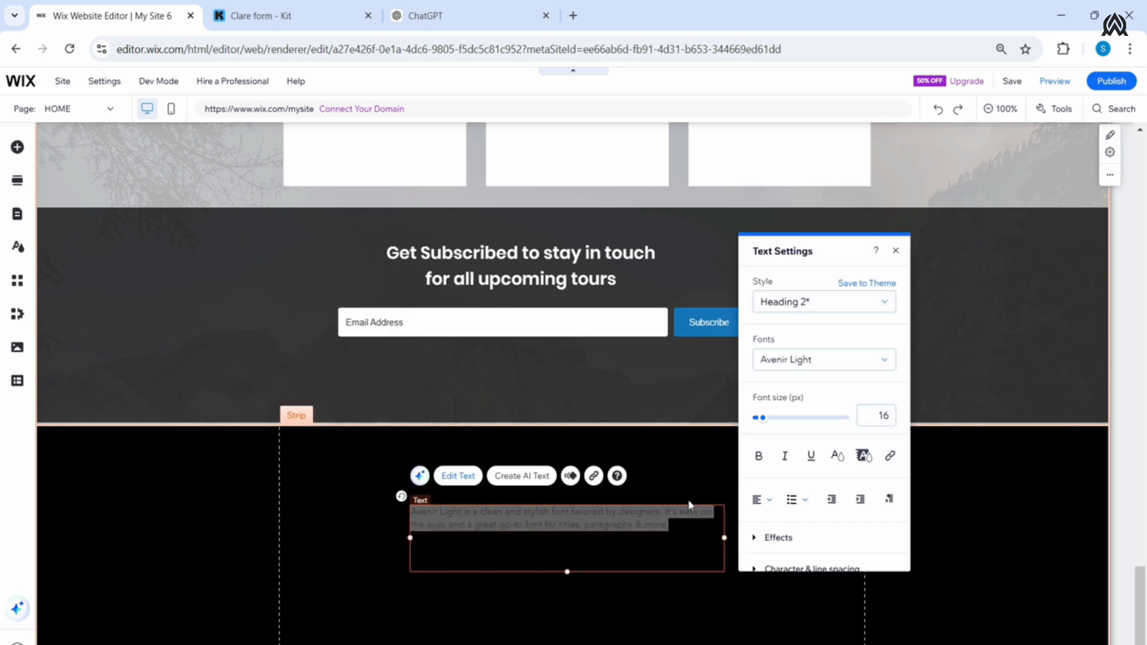
Step: Replace the paragraph's placeholder text with the Privacy Policy section copied from ChatGPT
left_click(422, 16)
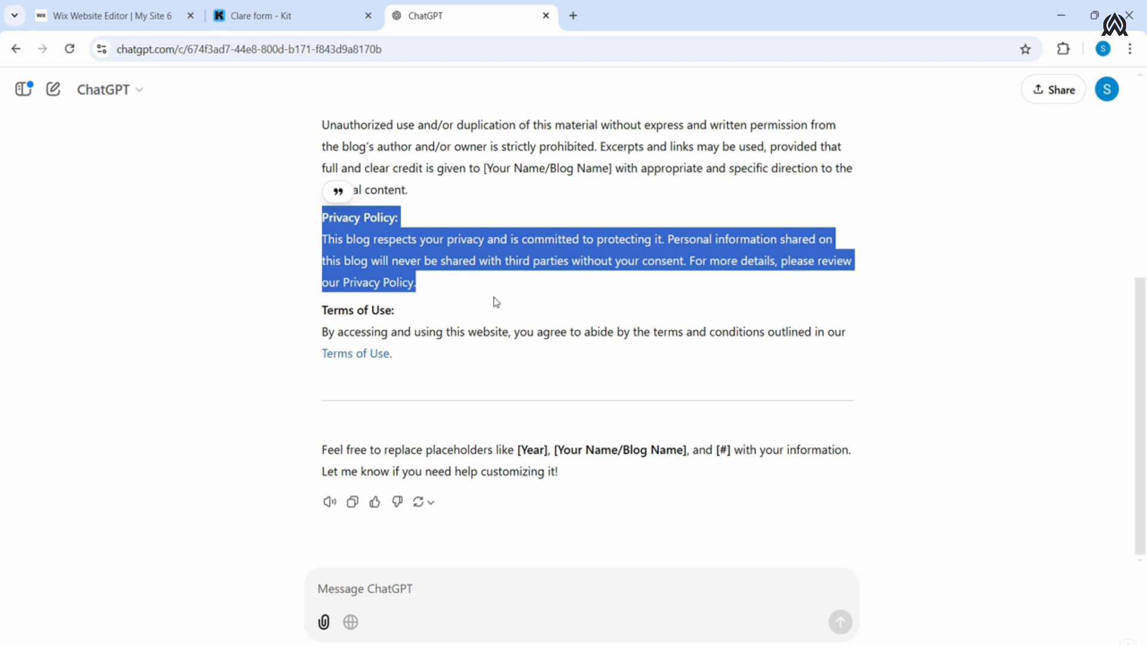
left_click(105, 15)
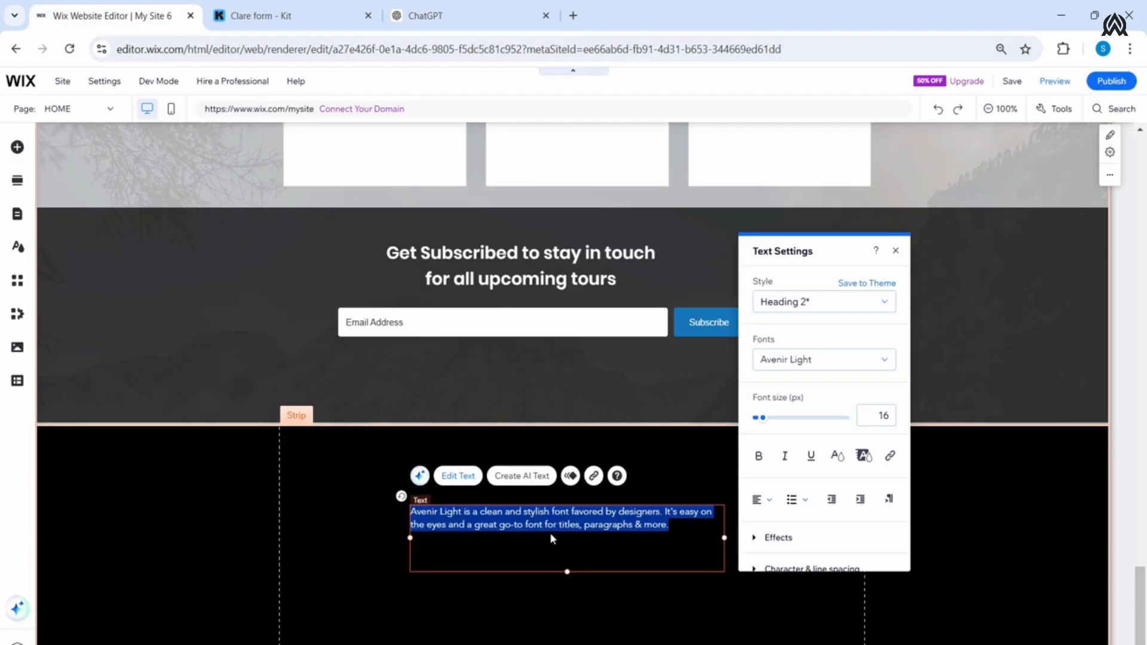
type("Privacy Policy: This blog respects your privacy and is committed to protecting it. Personal information shared on this blog will never be shared with third parties without your consent. For more details, please review our Privacy Policy.")
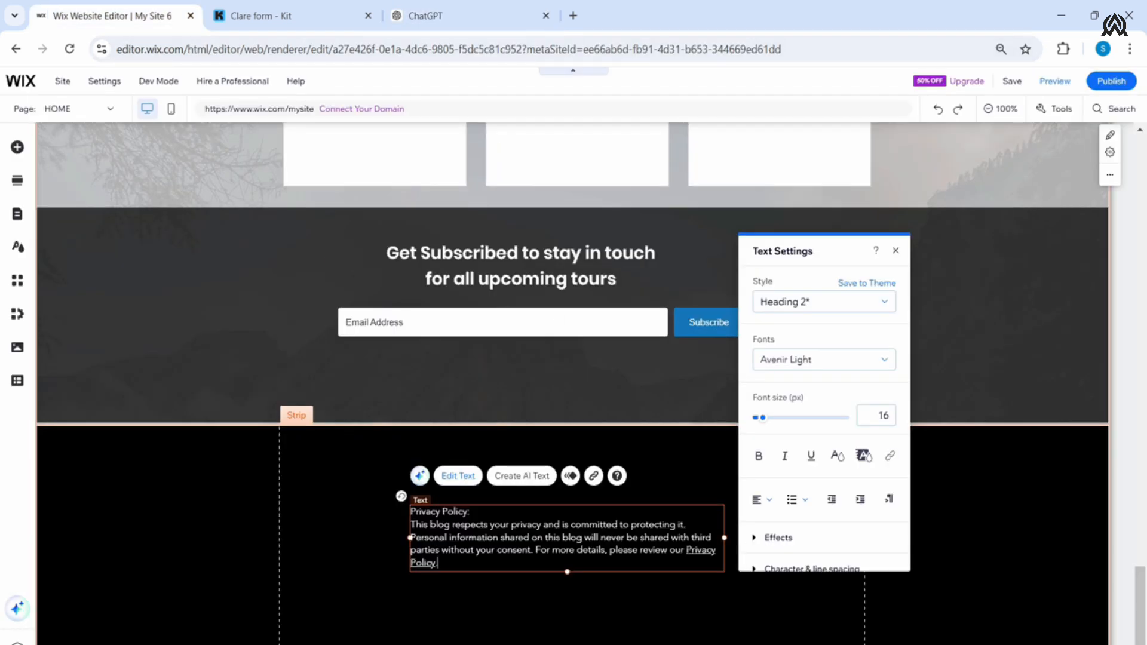
Step: Link the closing words "Privacy Policy." in the strip's paragraph to the Search Results page, opening in the current window
left_click_drag(687, 551, 459, 569)
scroll(824, 515, "down", 2)
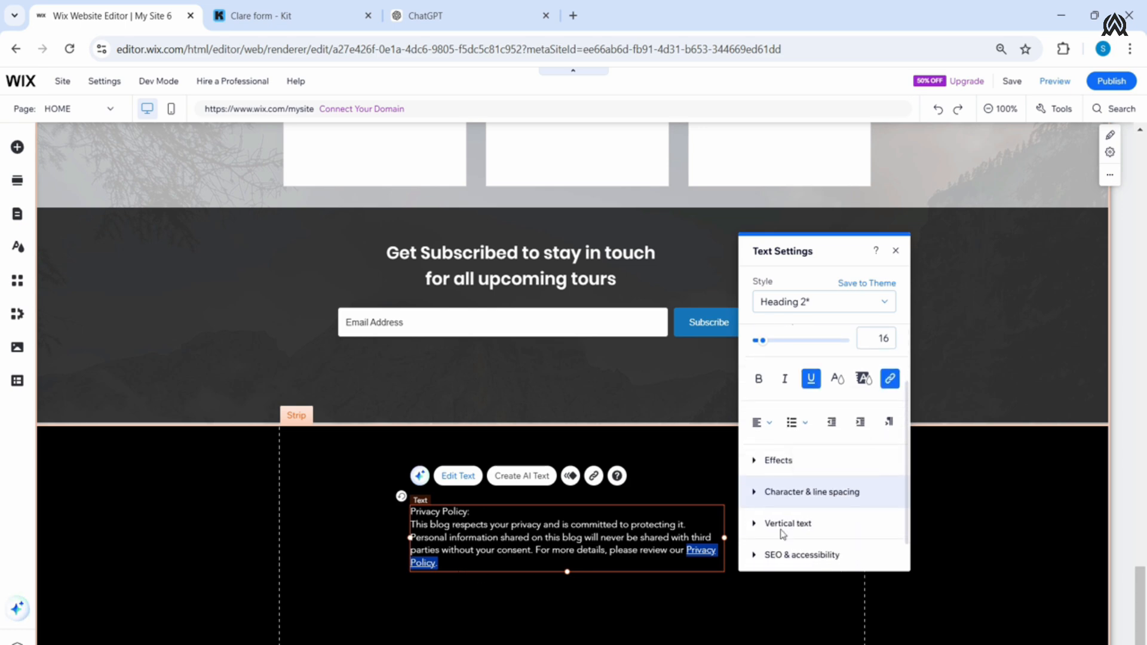
scroll(709, 550, "down", 1)
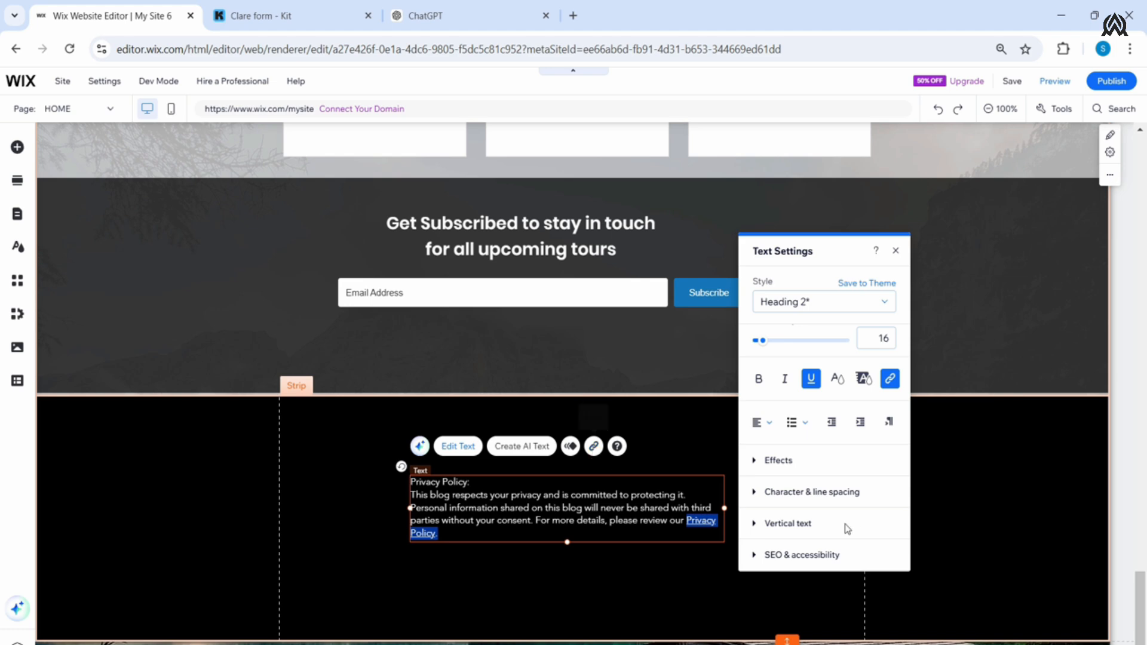
left_click(594, 446)
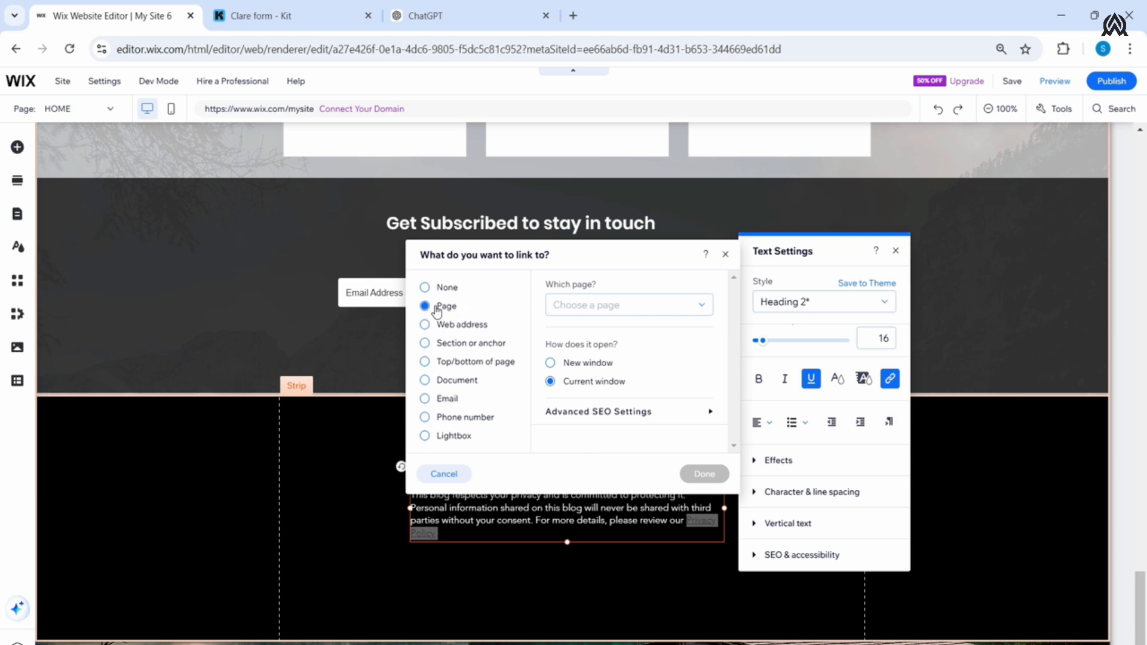
left_click(608, 306)
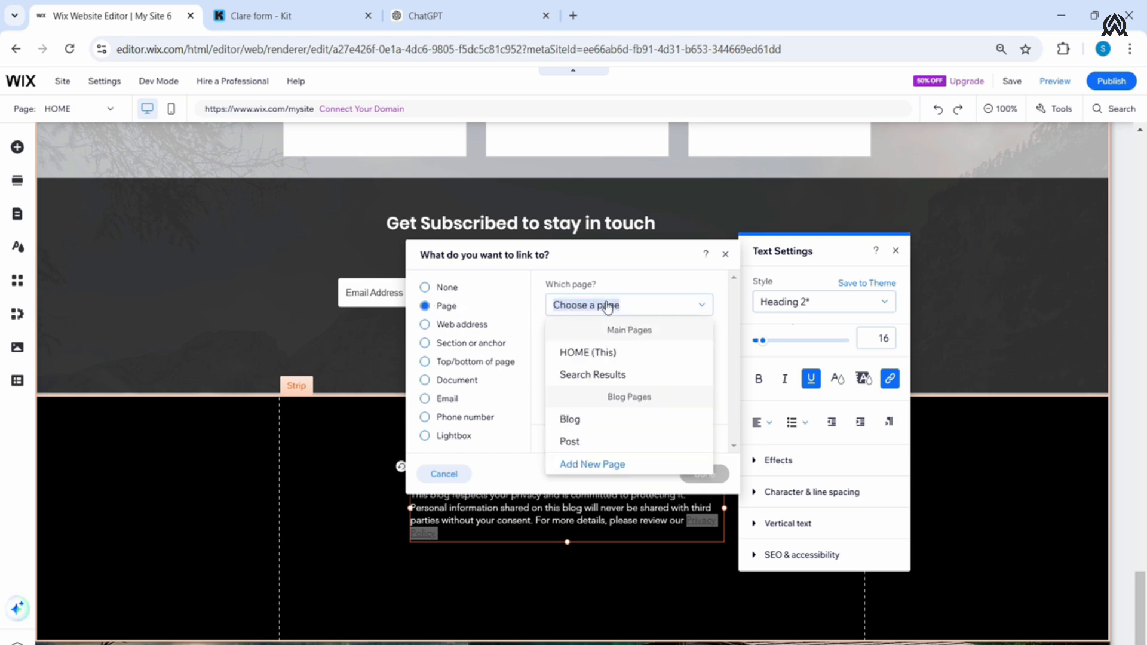
left_click(592, 374)
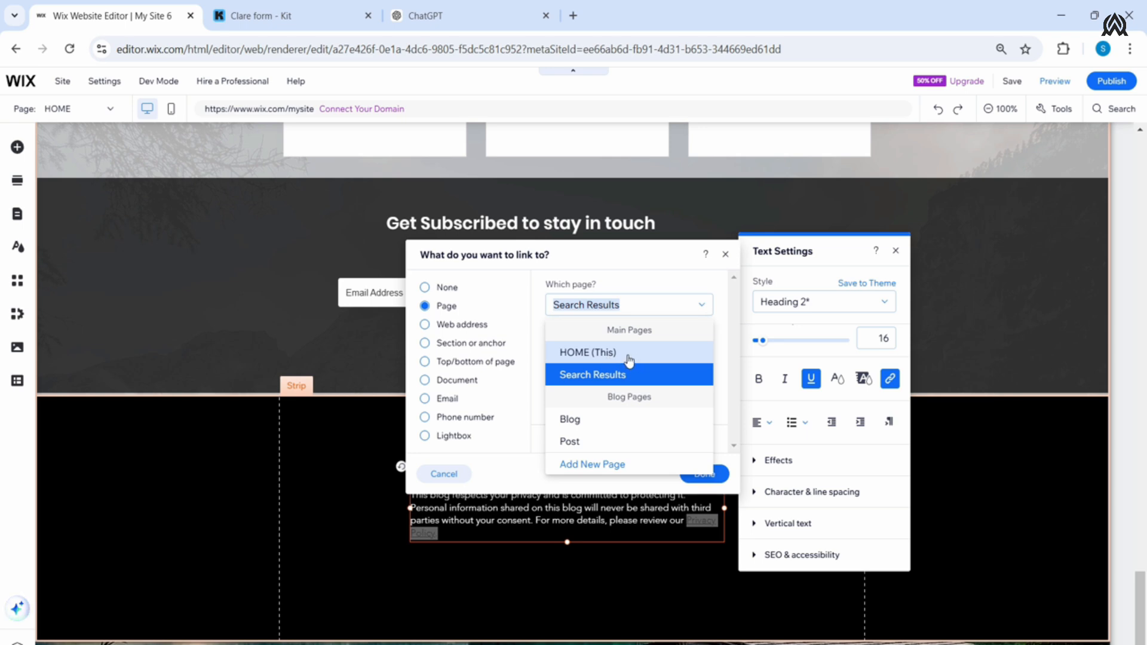
left_click(444, 329)
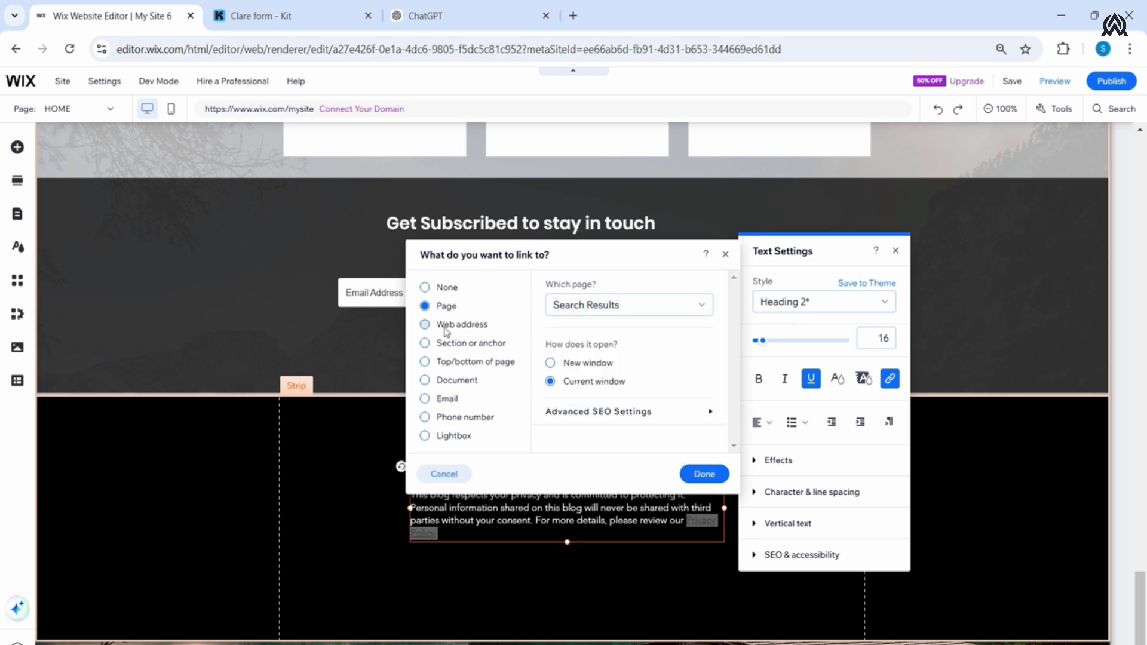
left_click(429, 325)
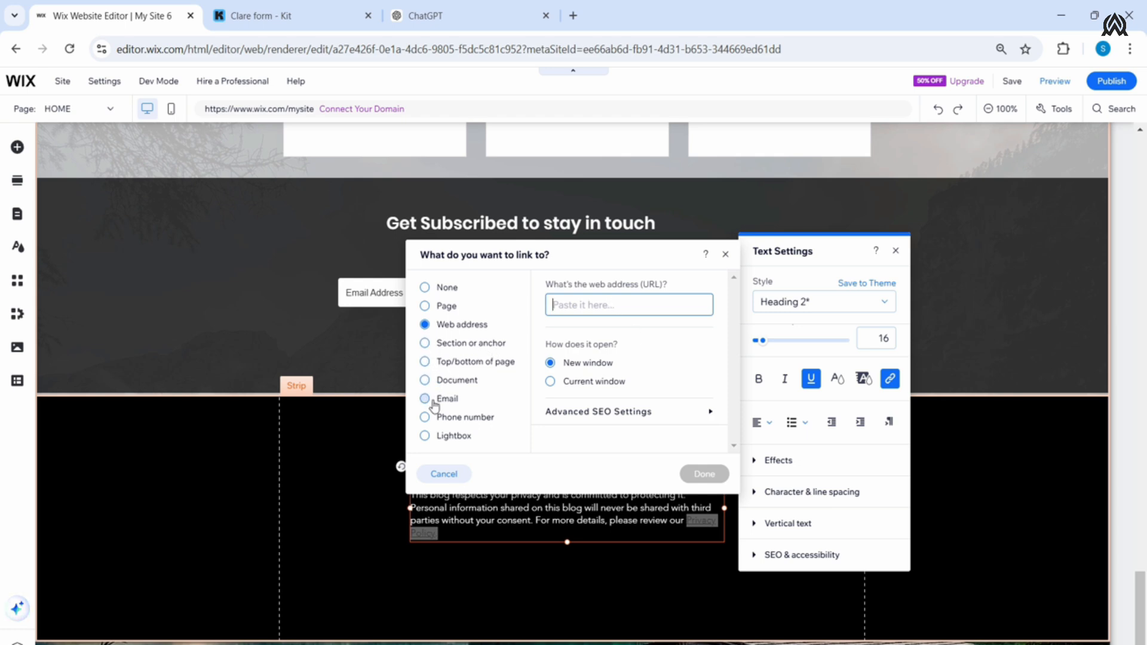
left_click(445, 306)
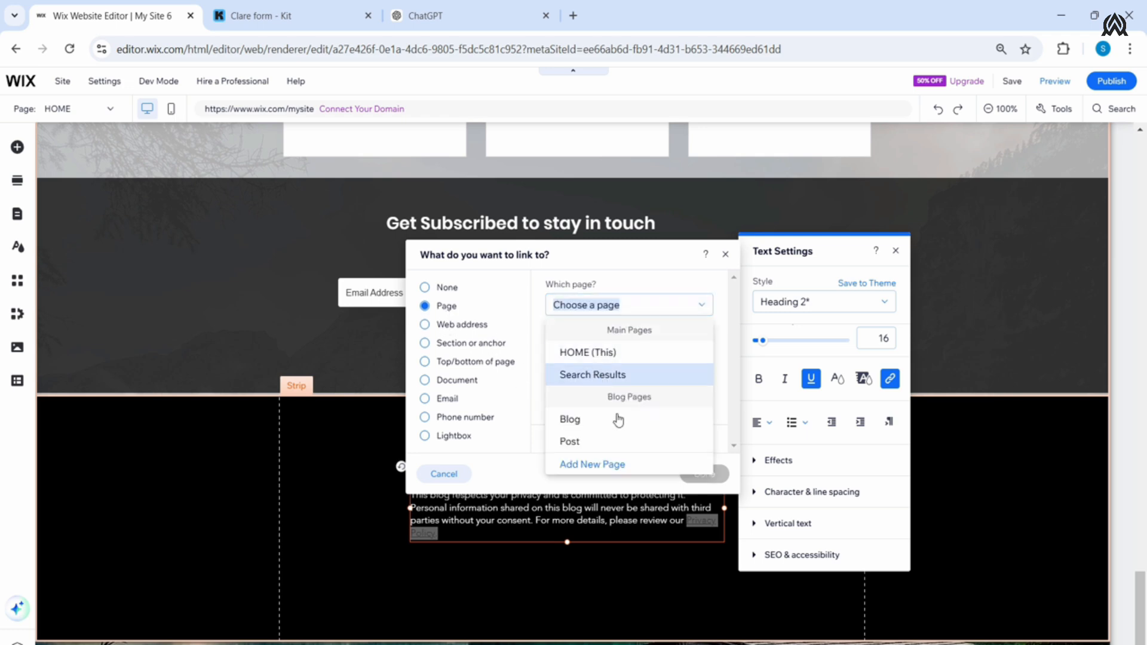
left_click(610, 375)
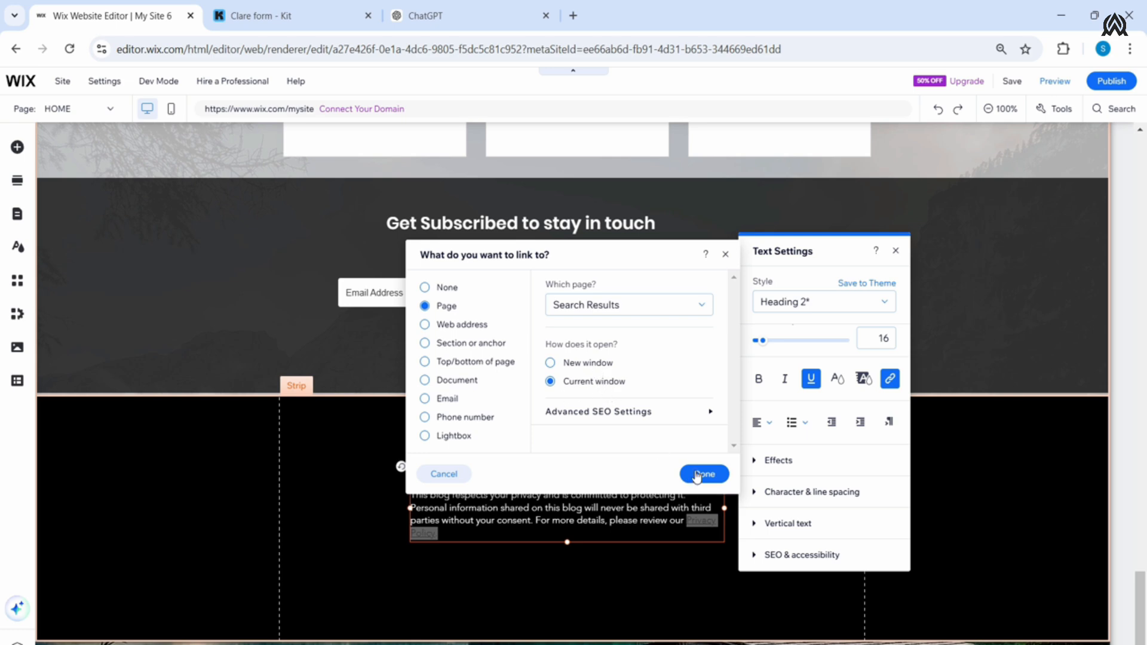
left_click(701, 474)
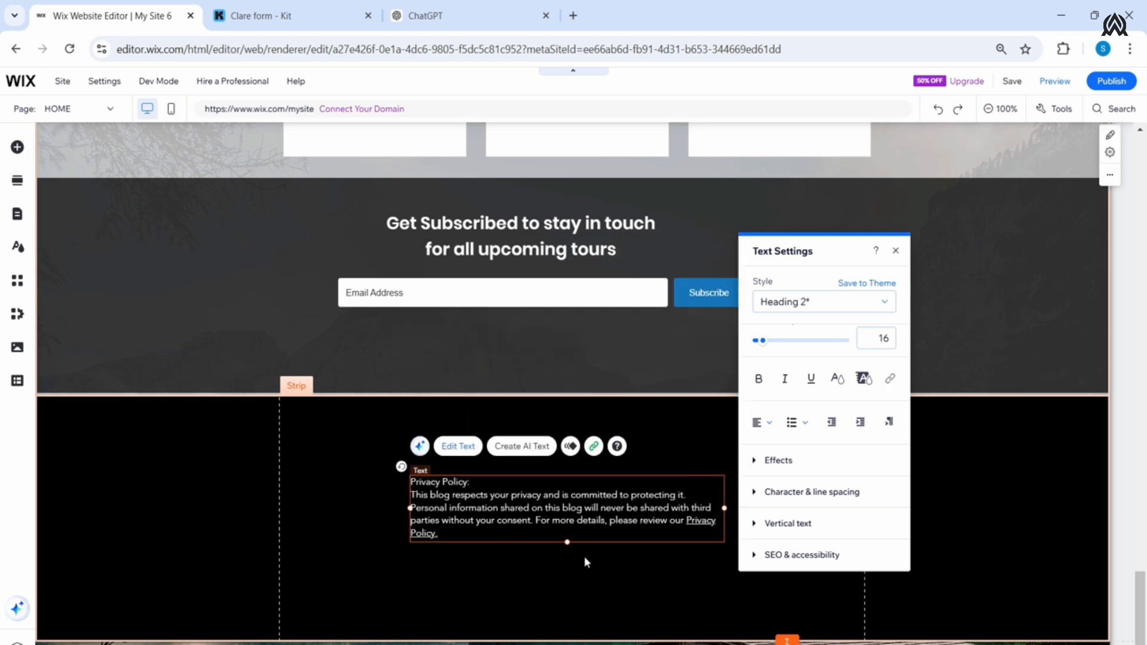
Step: Move the Privacy Policy text up and to the left on the black strip, and place a duplicate directly below it
left_click_drag(654, 523, 595, 454)
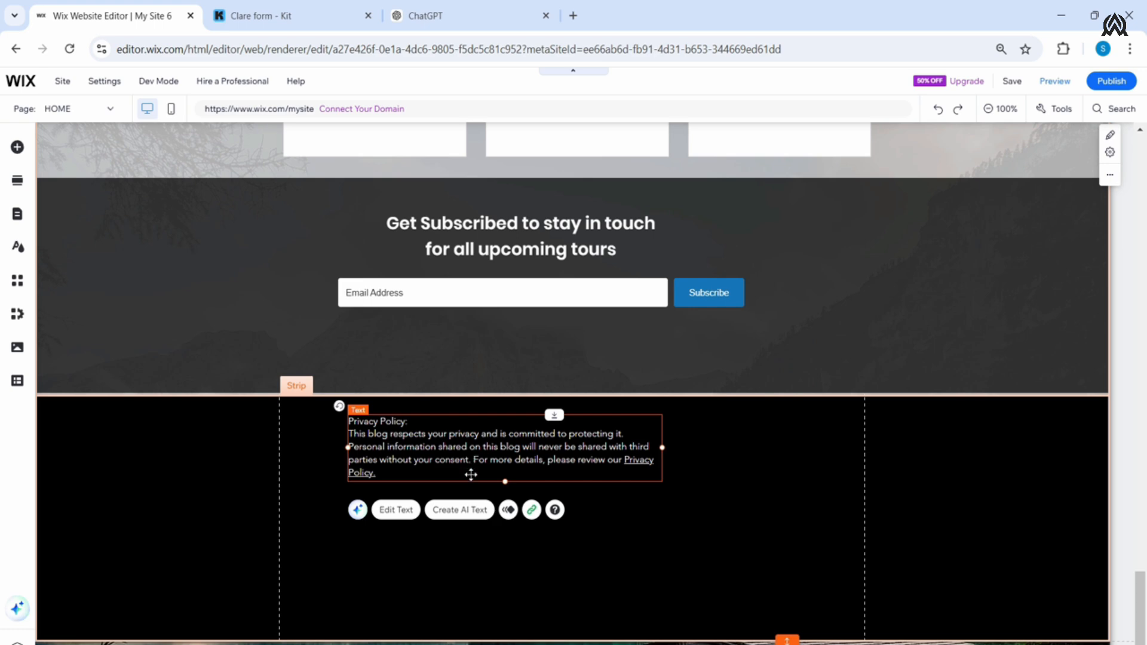
left_click_drag(471, 475, 469, 547)
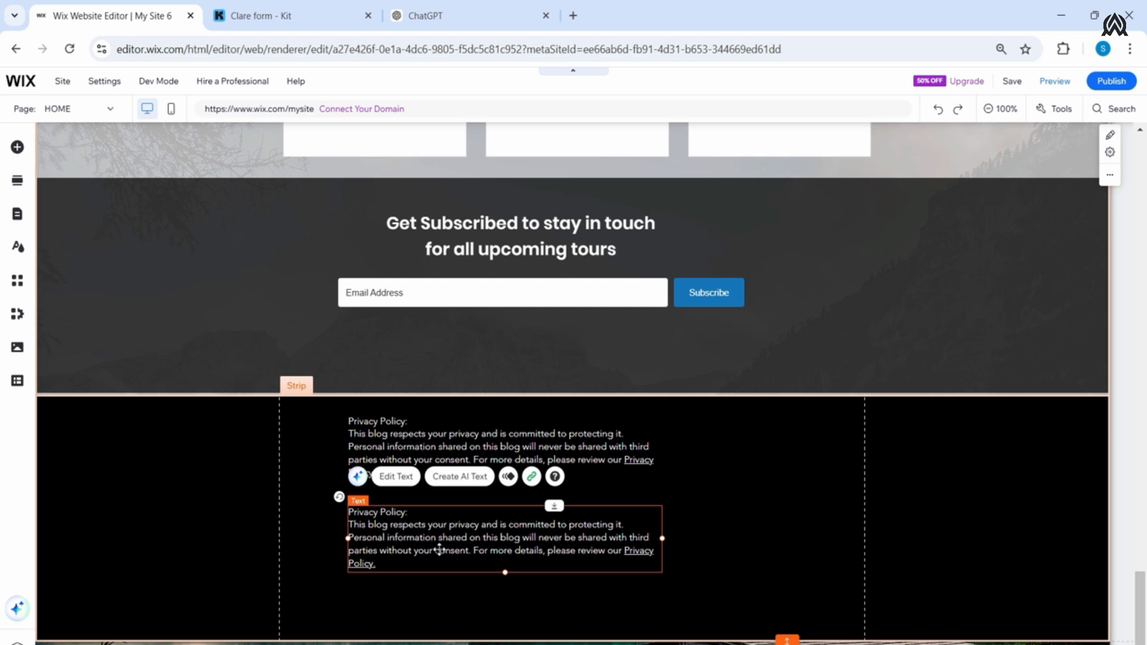
Step: Replace the duplicate's text with the Terms of Use section copied from ChatGPT
left_click(456, 14)
scroll(379, 402, "up", 1)
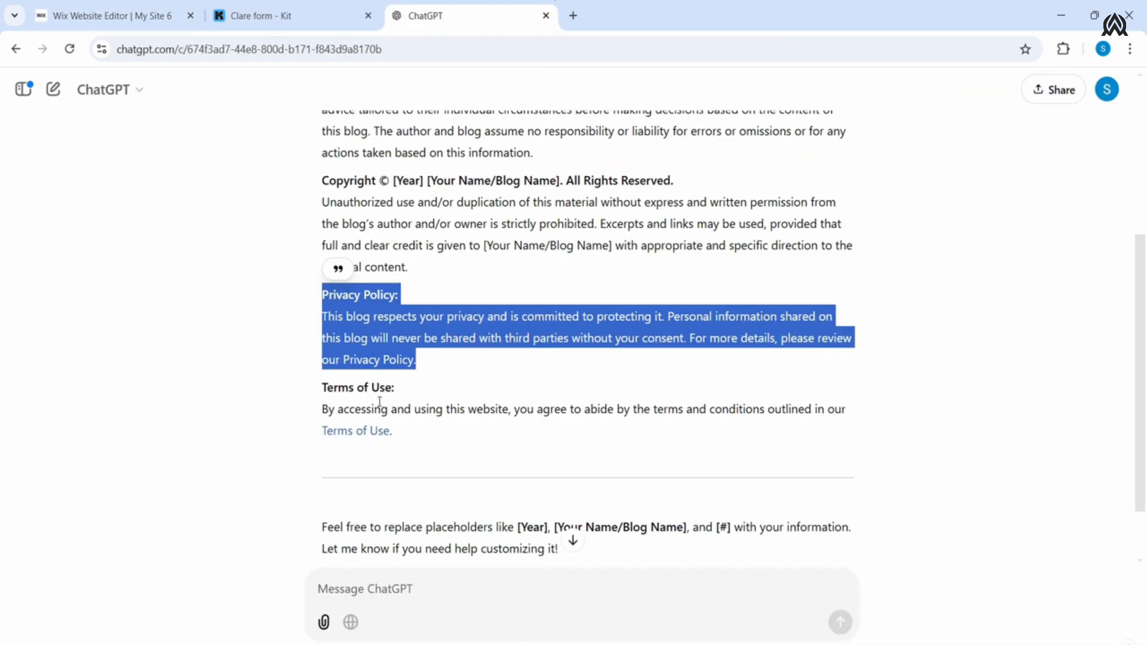
left_click_drag(322, 388, 464, 433)
key("ctrl+c")
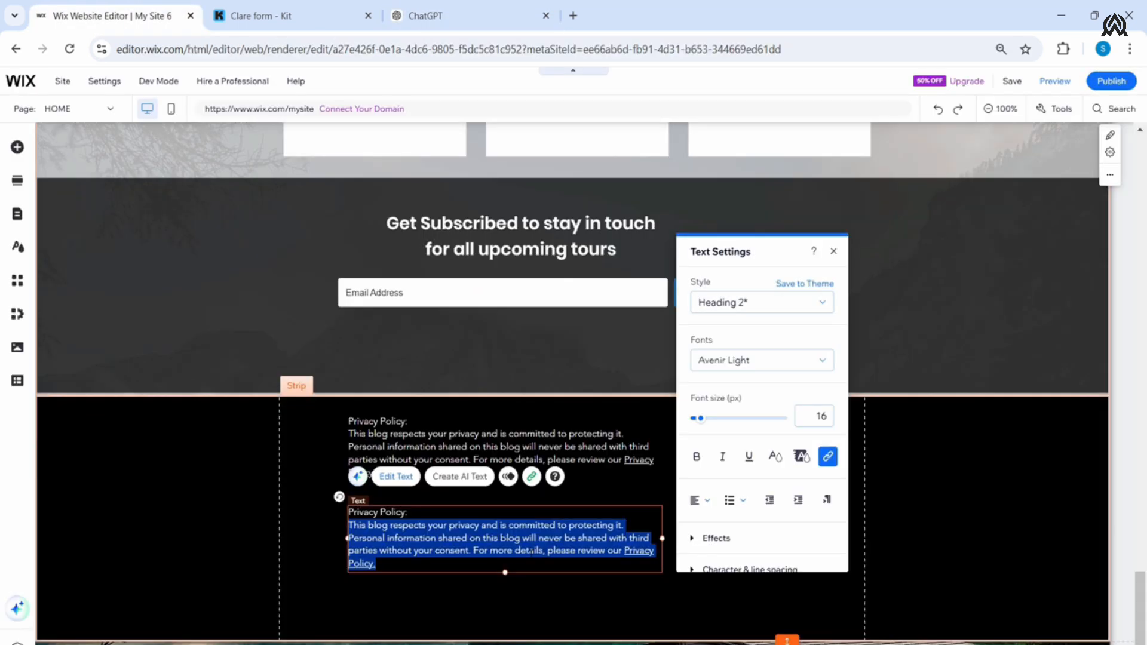
key("ctrl+a")
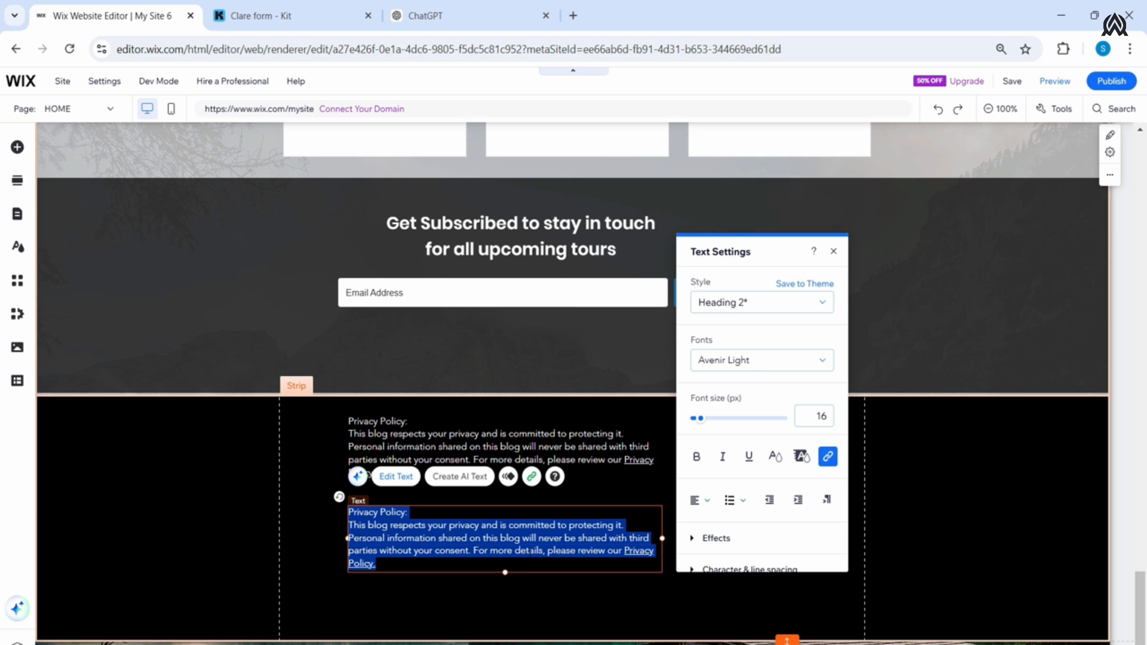
key("ctrl+v")
Step: Centre-align the text of both the Privacy Policy and the Terms of Use paragraphs
left_click(568, 450)
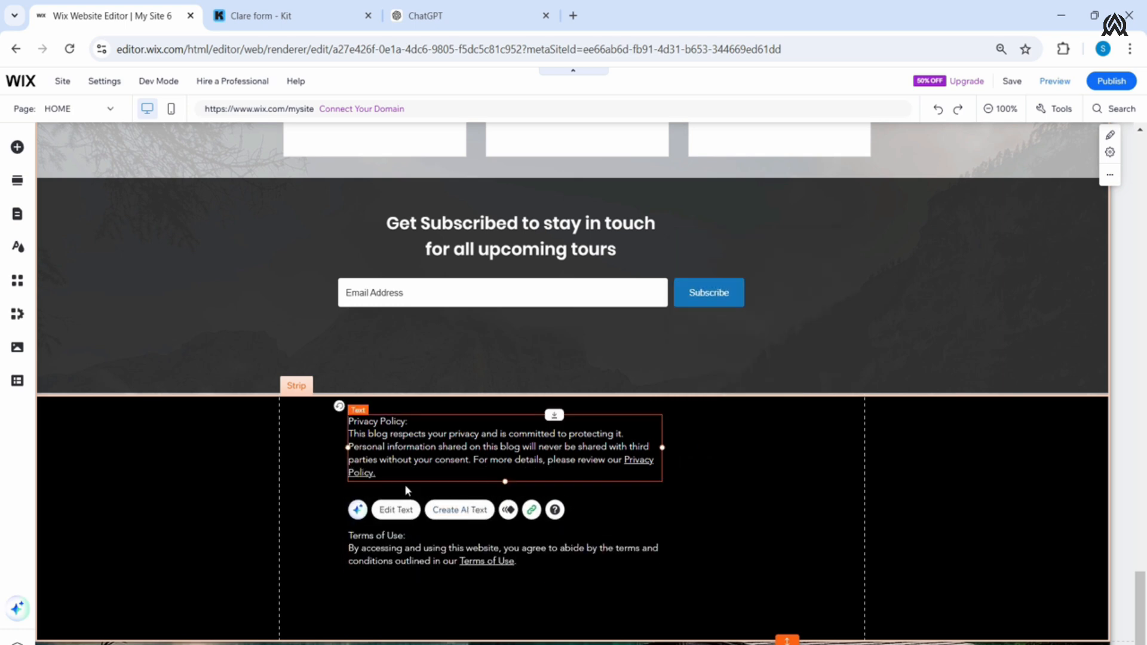
double_click(413, 462)
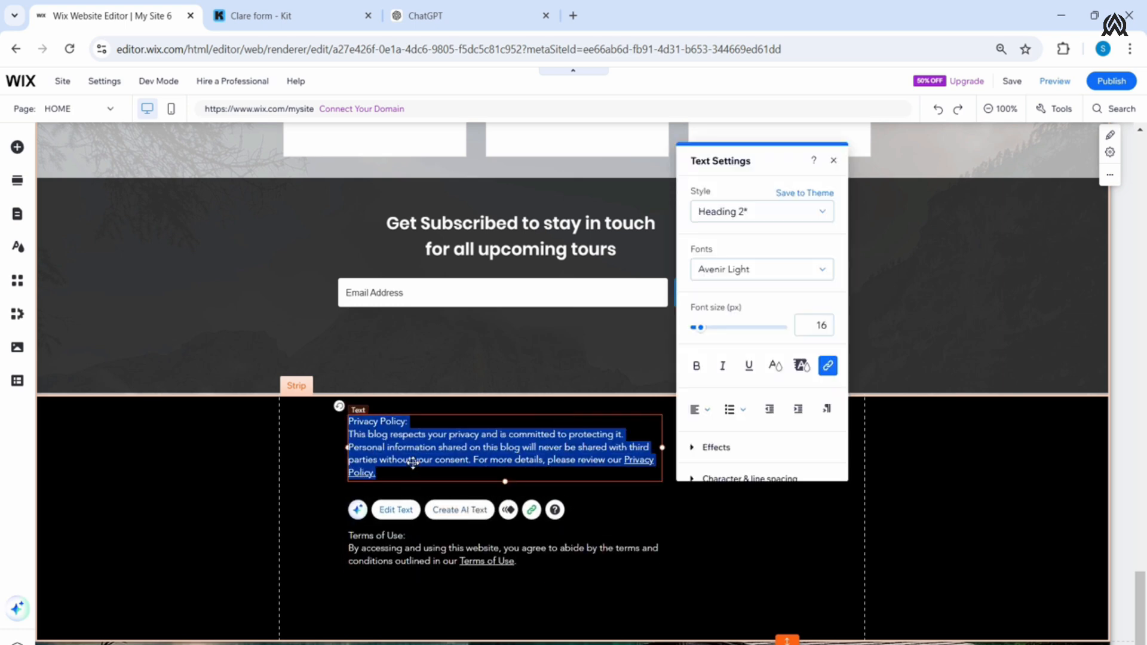
left_click(703, 410)
left_click(706, 432)
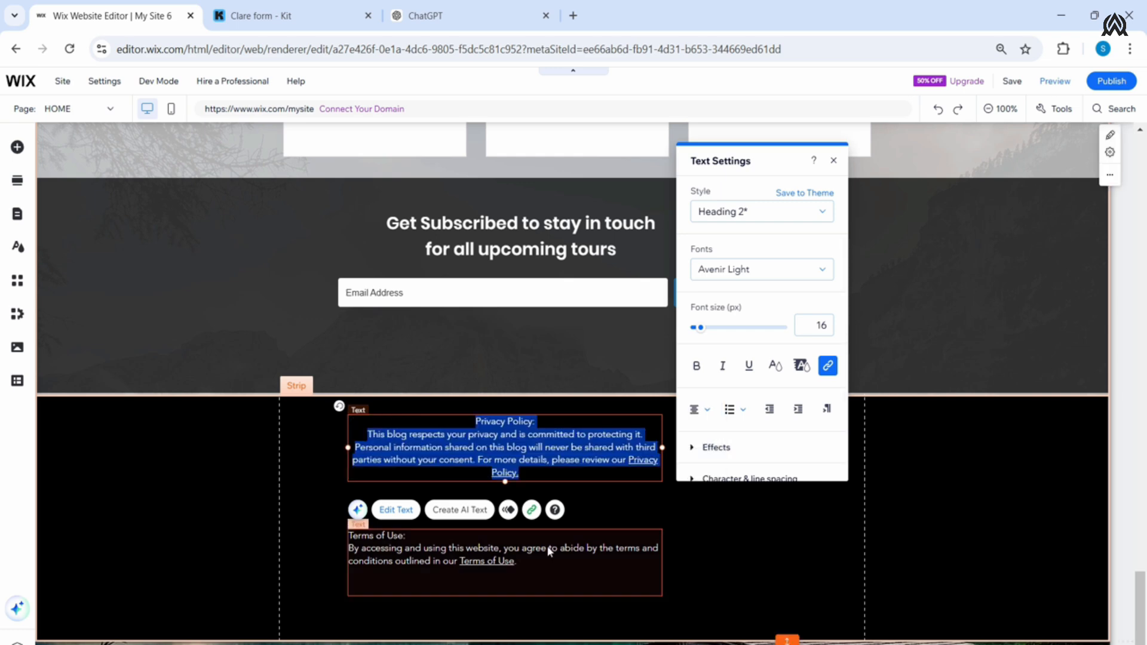
double_click(548, 551)
left_click(703, 524)
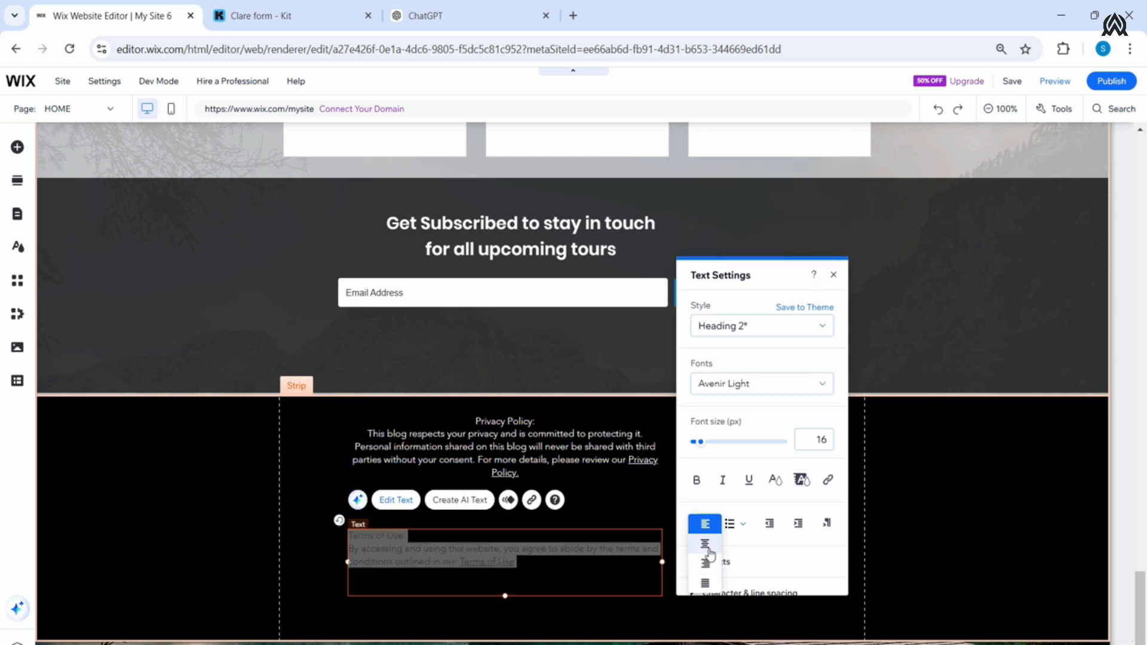
left_click(708, 554)
Step: Move the Privacy Policy and Terms of Use text boxes to the horizontal centre of the black strip
left_click(587, 493)
mouse_move(645, 481)
left_mouse_down()
mouse_move(635, 482)
mouse_move(652, 483)
left_mouse_up()
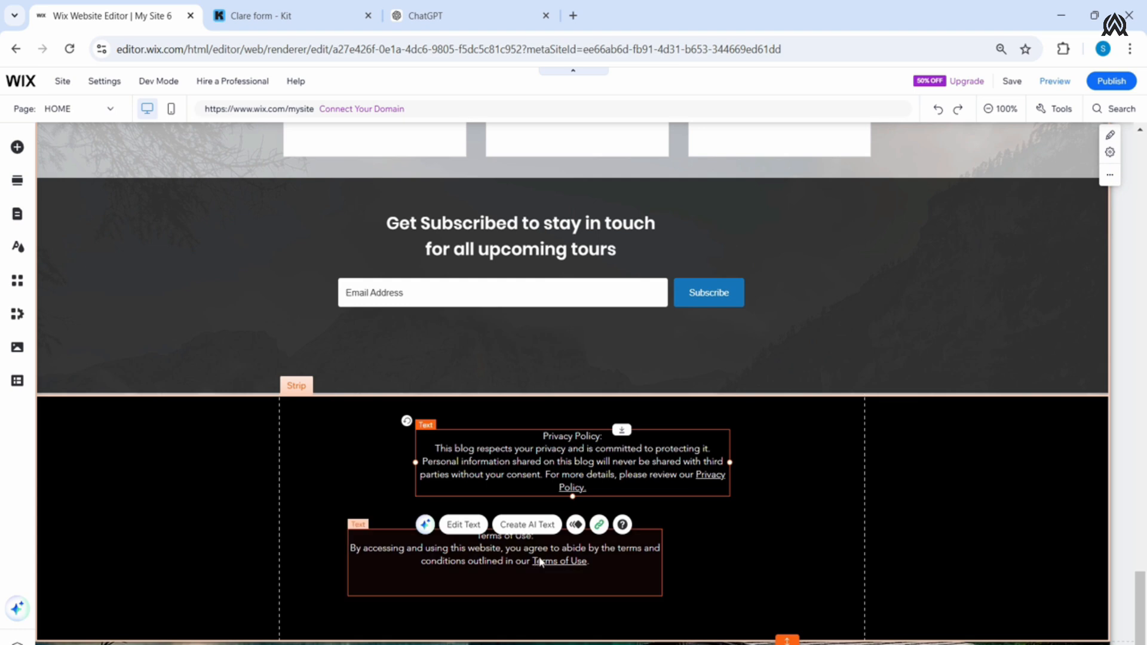
left_click_drag(538, 557, 602, 558)
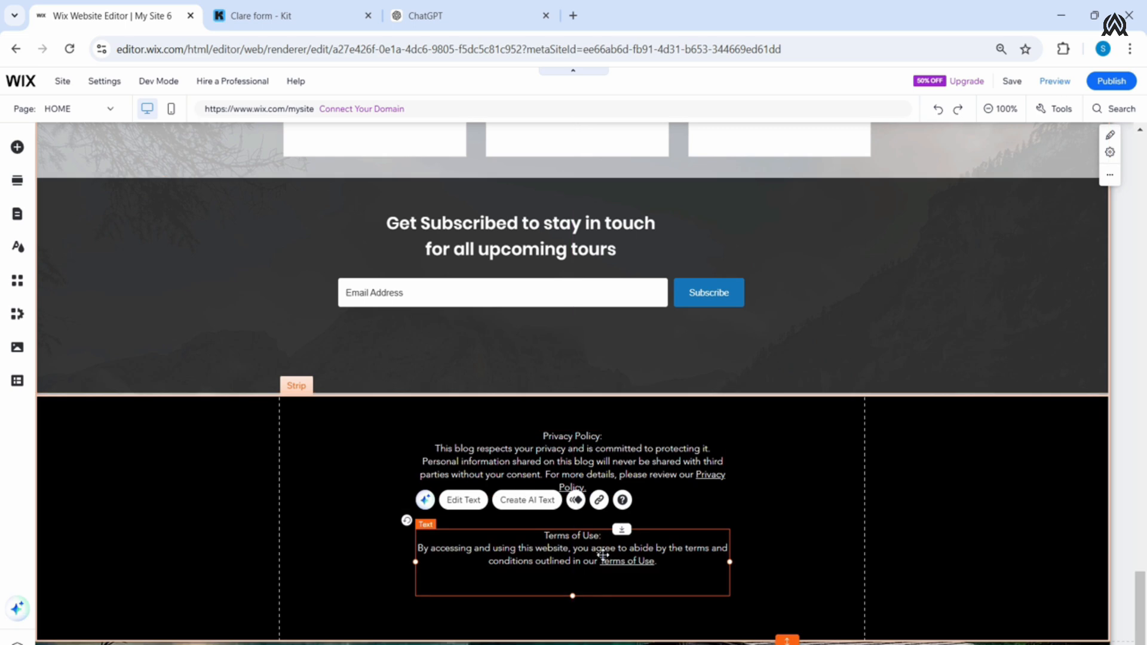
left_click(762, 482)
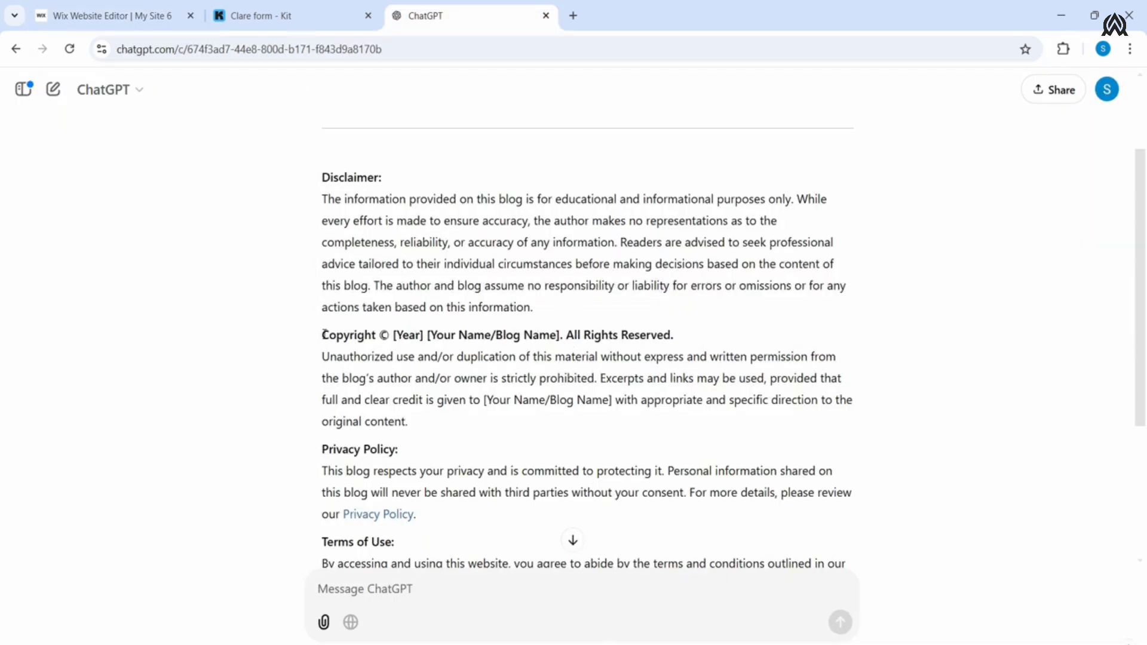
Step: Send ChatGPT its copyright heading with the request "travel to mountains blog , adjust above with some sample data"
left_click_drag(323, 334, 689, 342)
key("ctrl+c")
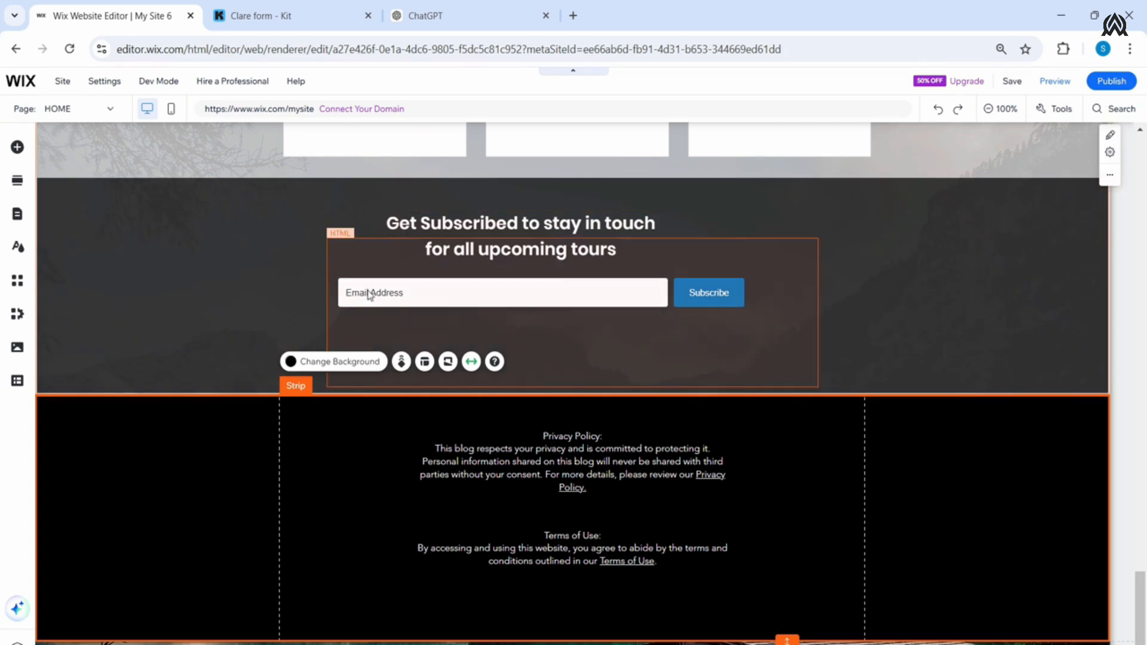
left_click(454, 16)
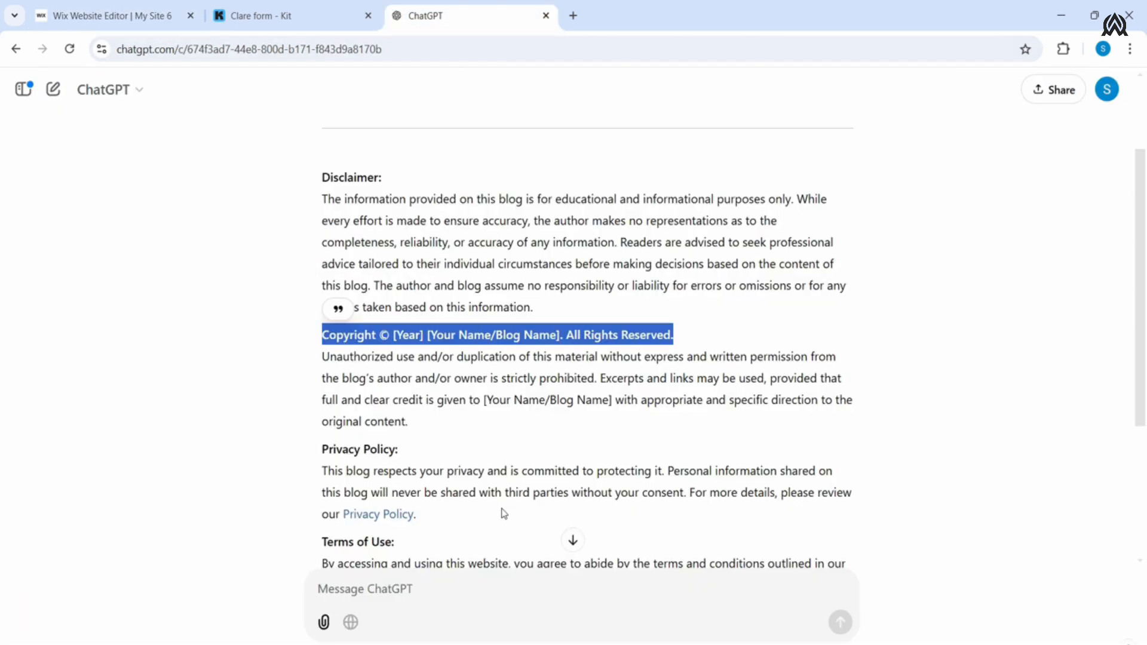
left_click(483, 588)
key("ctrl+v")
type("trav")
type("el to mo")
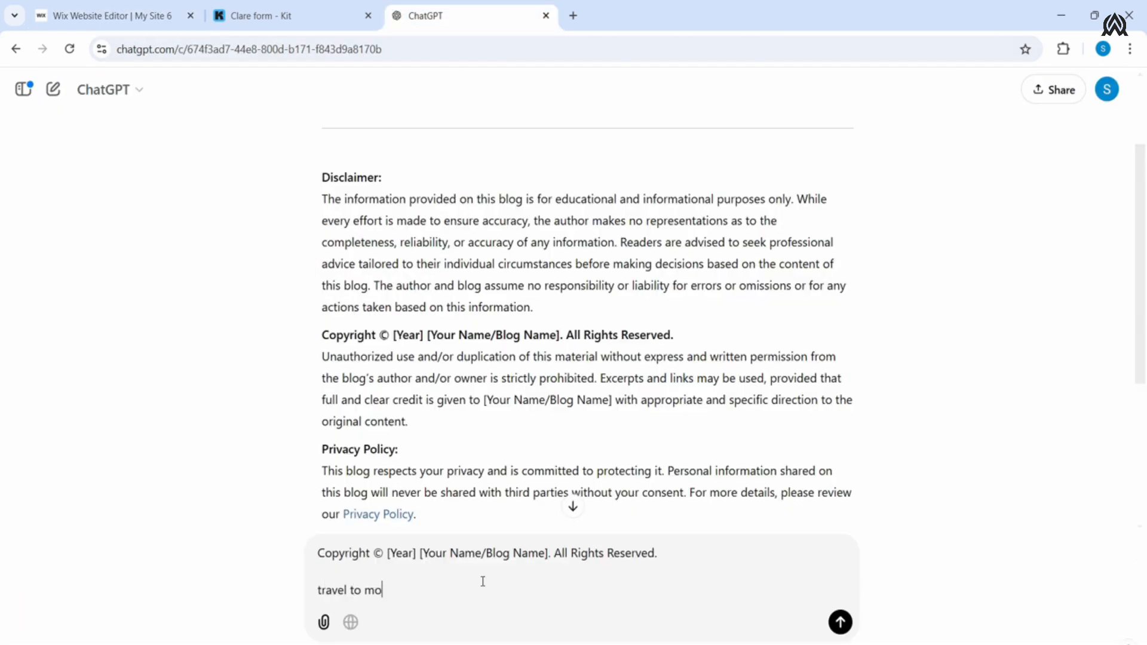
type("untains blog , adjust above ")
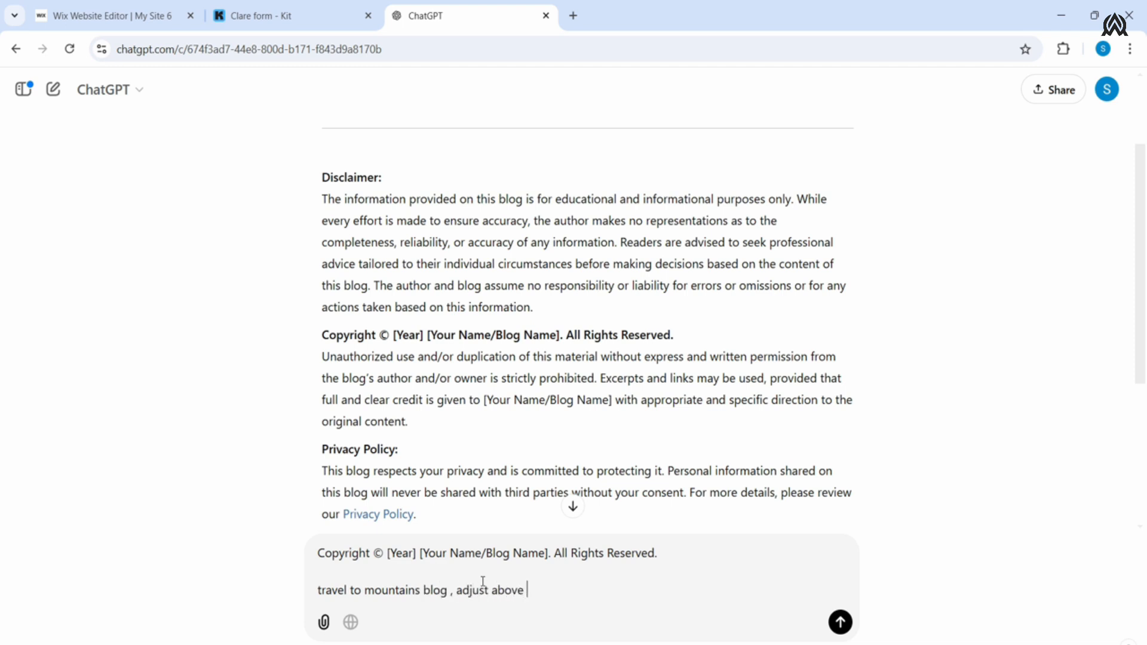
type("with some sample data")
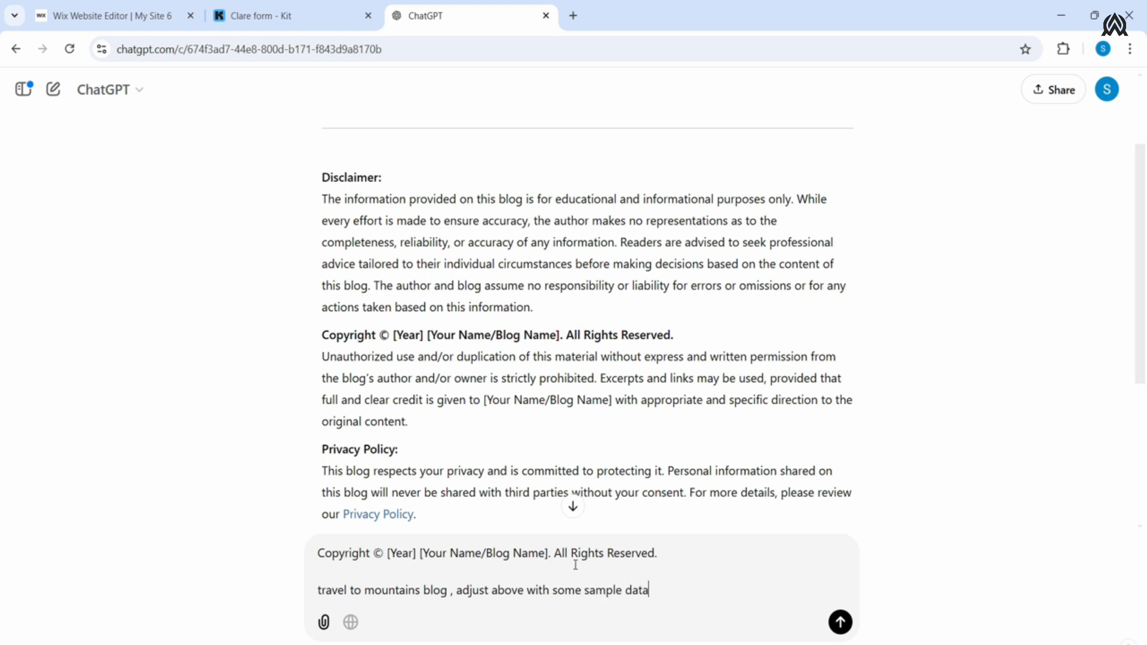
key("Return")
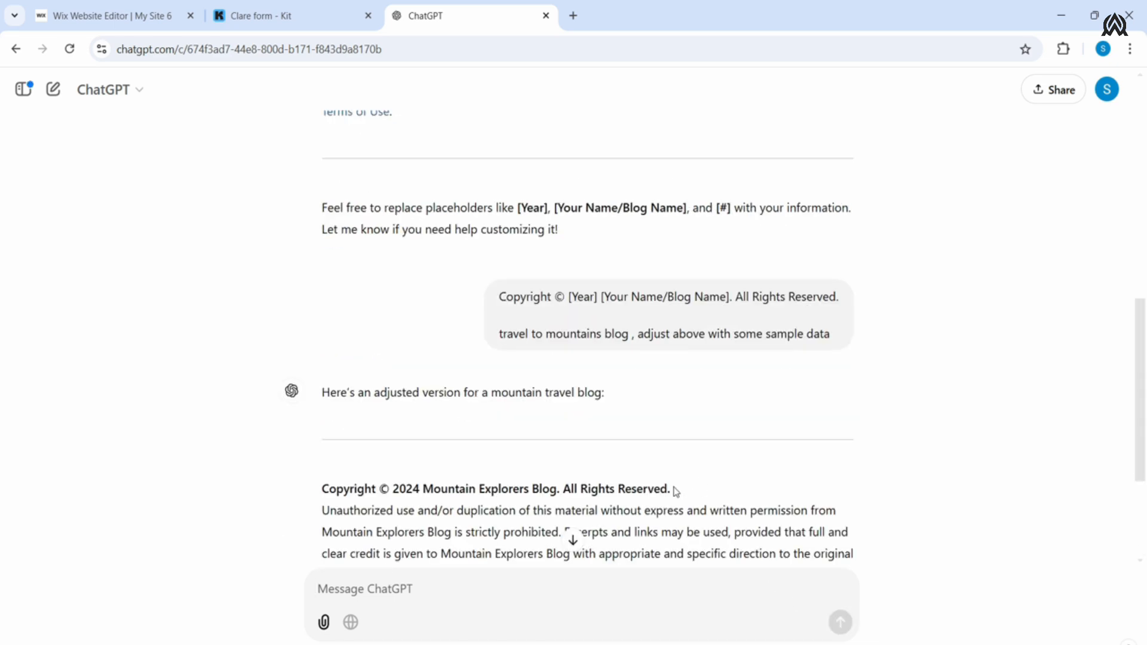
Step: Copy the adapted copyright heading from ChatGPT, and in the Wix editor move the Terms of Use text closer to the Privacy Policy text
left_click_drag(676, 491, 321, 491)
left_click(146, 15)
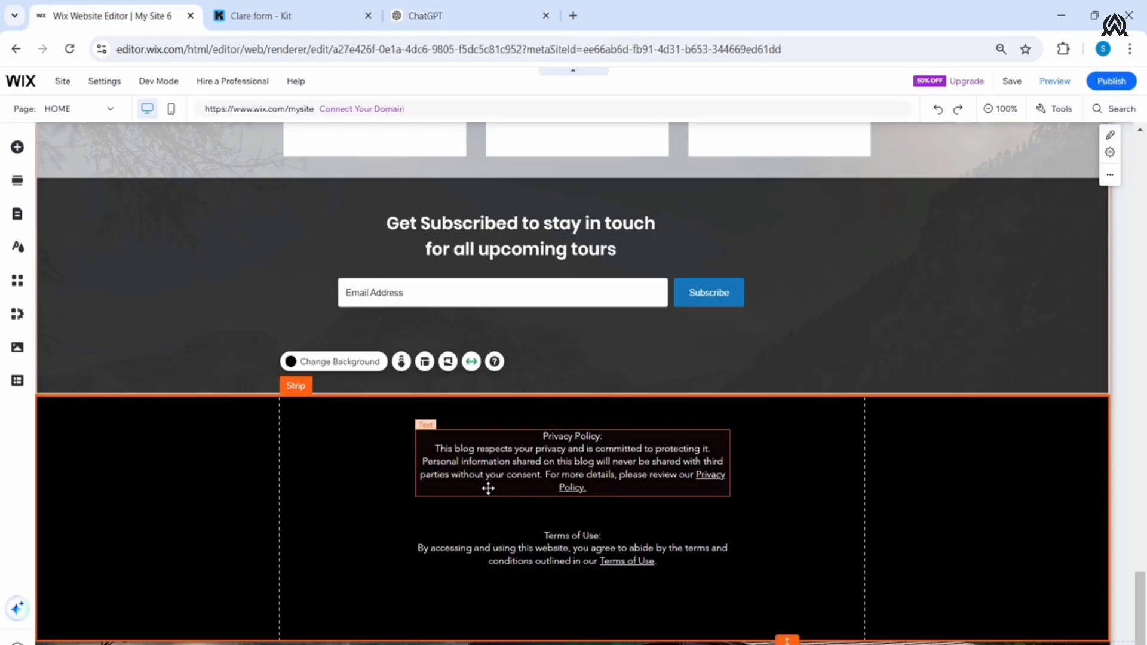
left_click(599, 547)
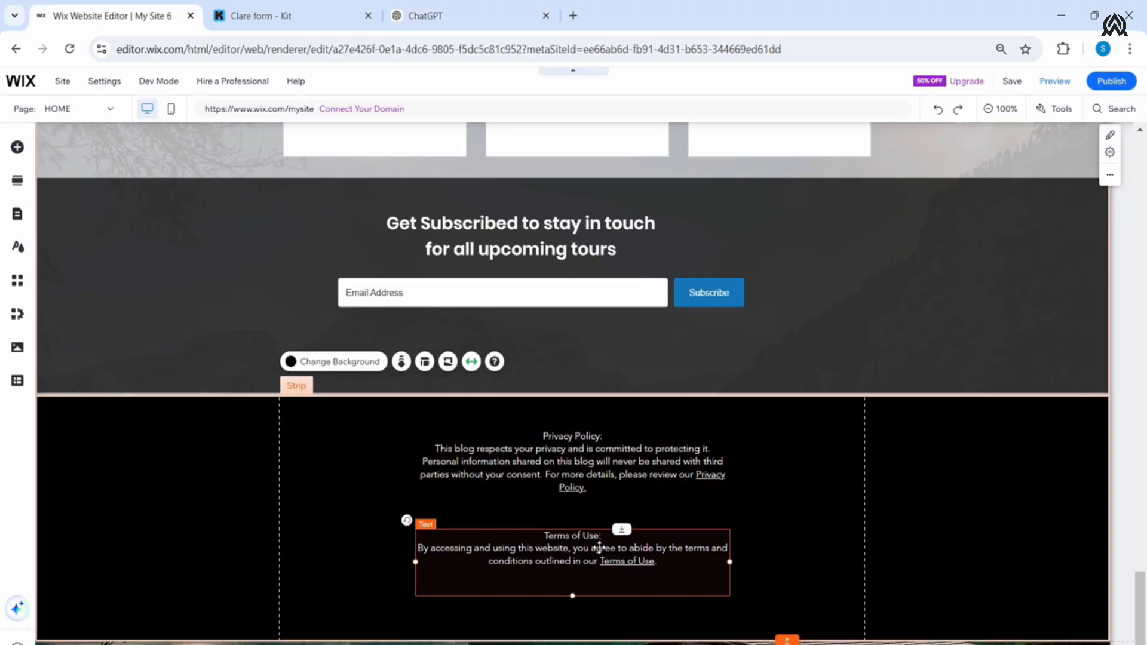
left_click_drag(599, 547, 595, 548)
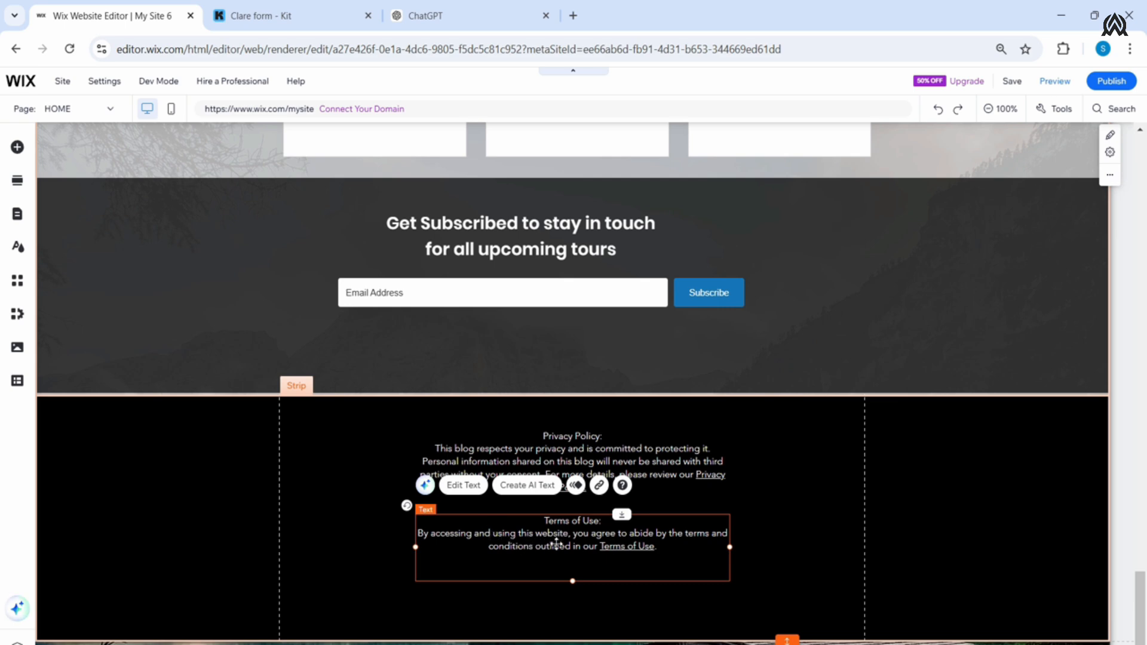
Step: Duplicate the Terms of Use text below itself and replace the copy's text with "Copyright © 2024 Mountain Explorers Blog. All Rights Reserved."
left_click_drag(556, 543, 556, 586)
double_click(556, 586)
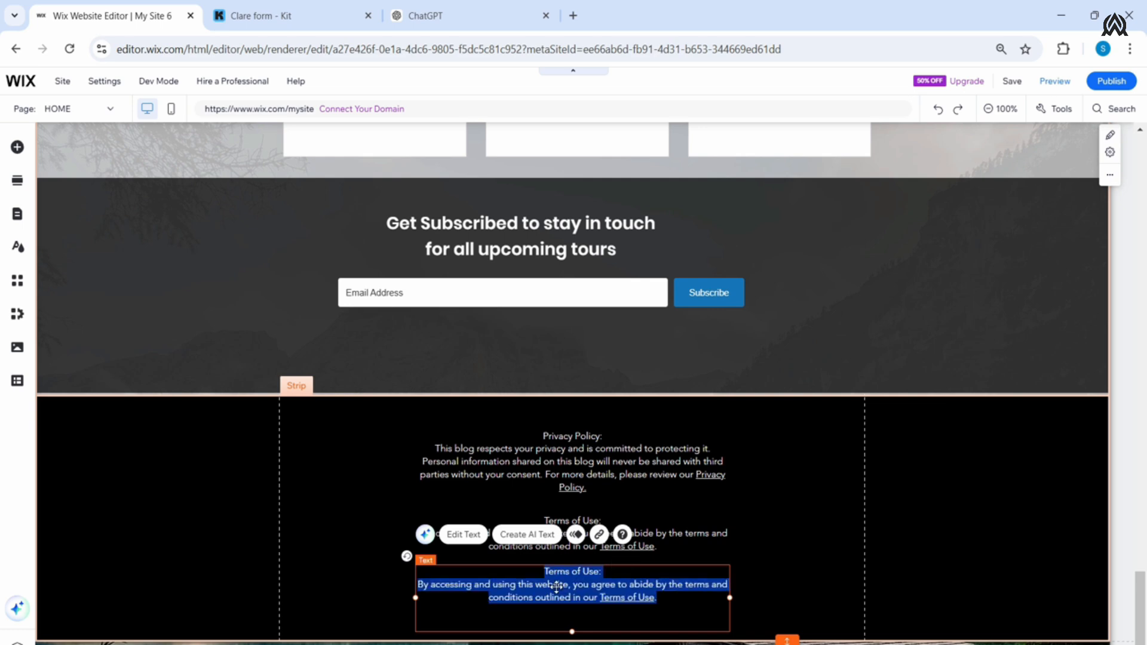
type("Copyright © 2024 Mountain Explorers Blog. All Rights Reserved.")
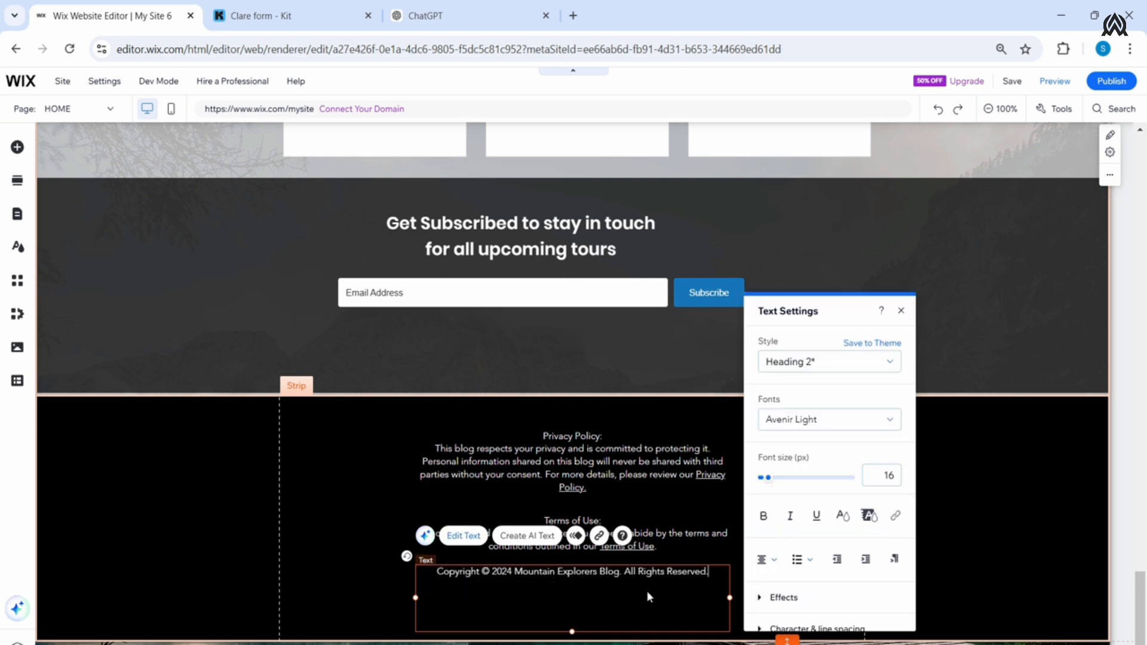
left_click(731, 550)
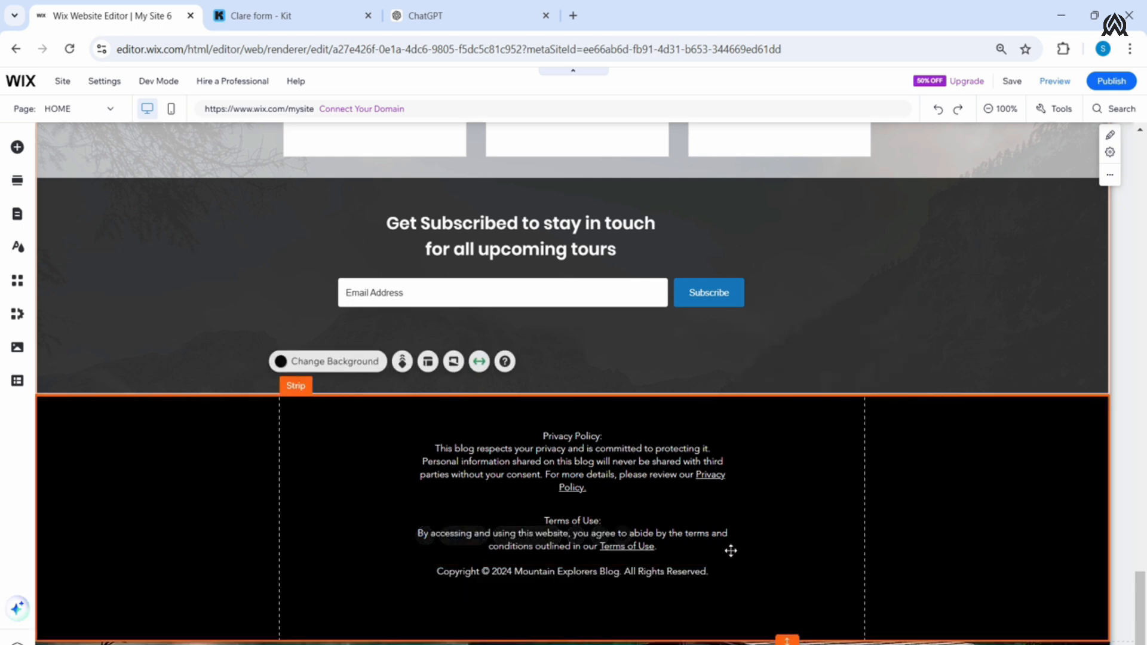
Step: Move the copyright text near the lower edge of the black strip and shorten its text box to fit the single line
left_click(674, 573)
left_click(620, 604)
left_click(622, 536)
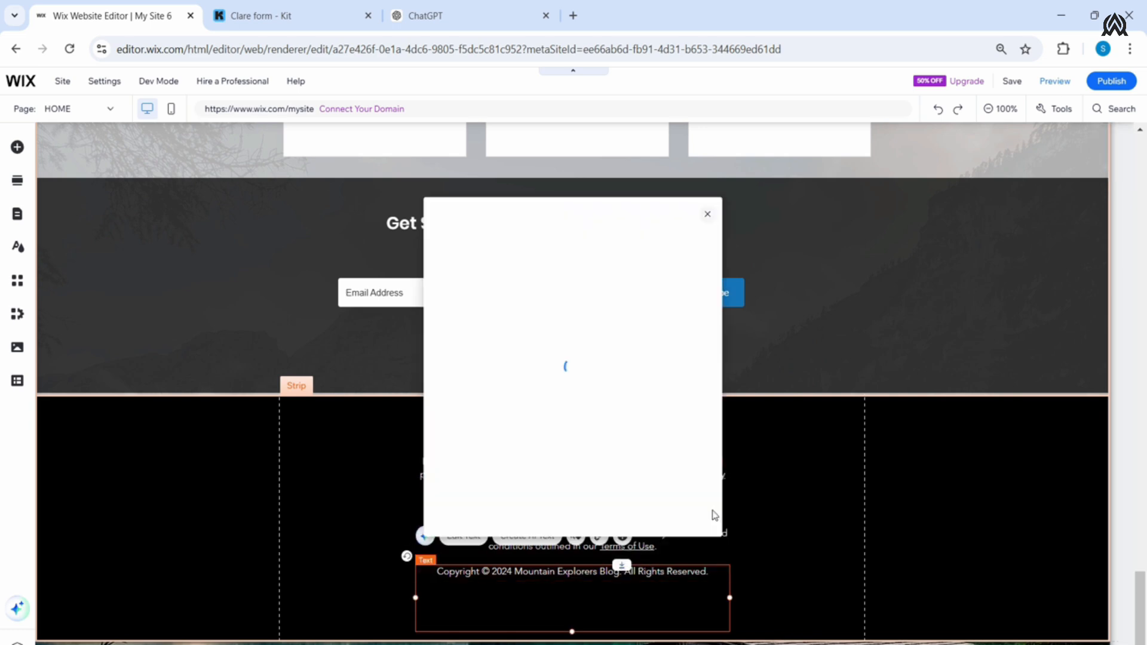
left_click(710, 567)
left_click_drag(710, 593, 704, 602)
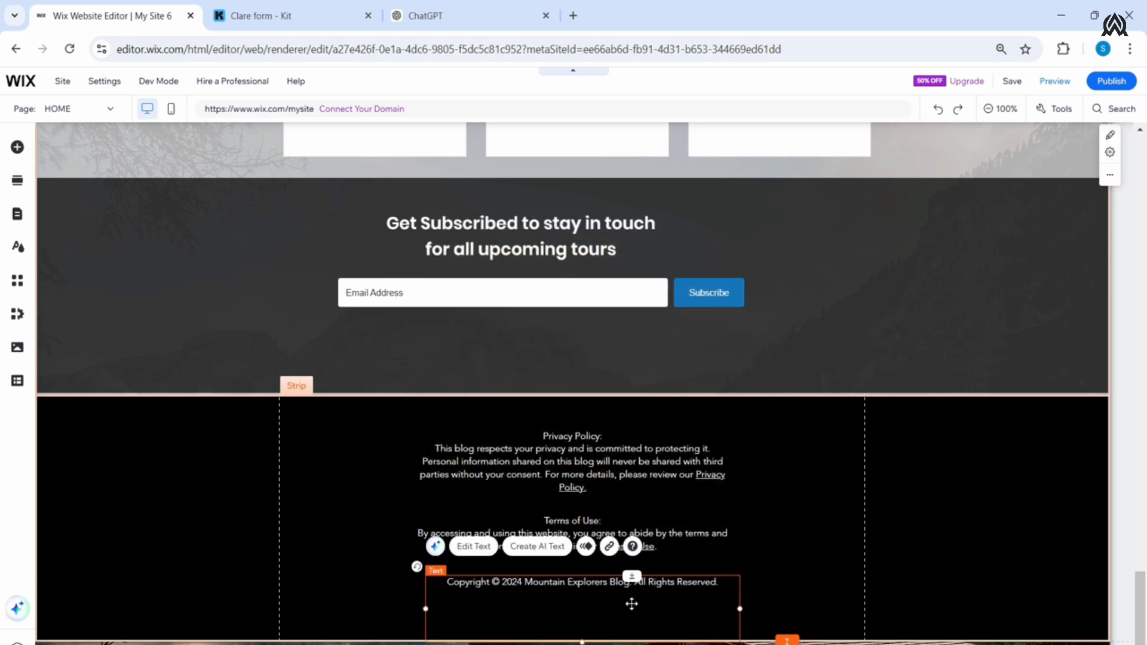
mouse_move(582, 641)
left_mouse_down()
mouse_move(575, 600)
mouse_move(584, 619)
left_mouse_up()
left_click(946, 536)
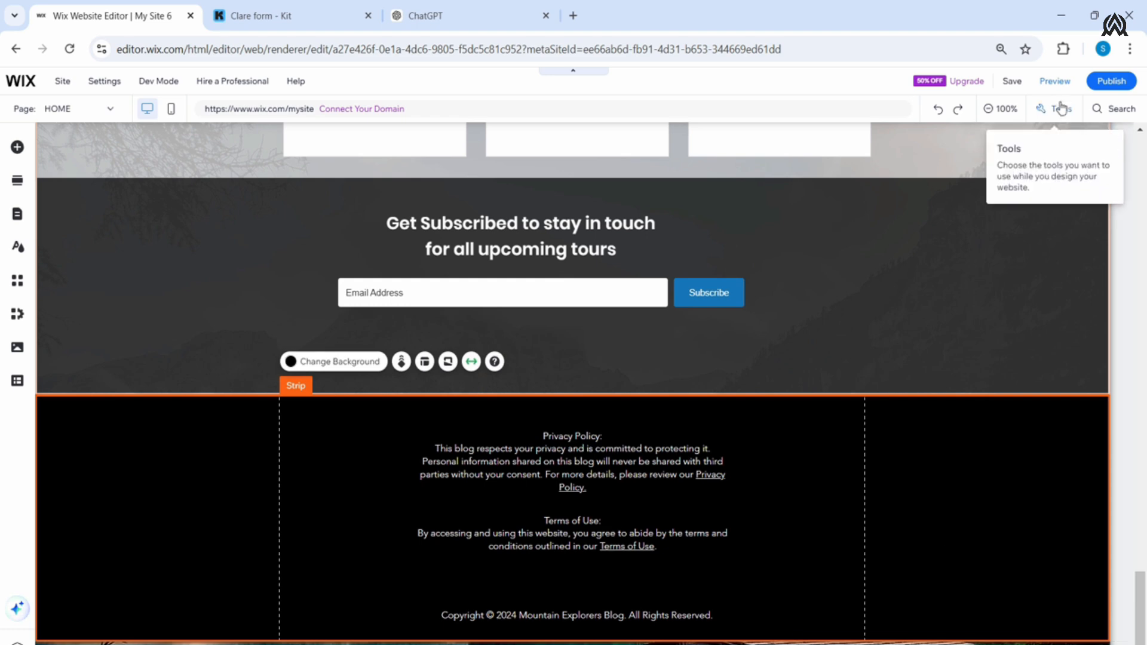
Step: Preview the site and examine how the black footer strip with its policy and copyright texts looks
left_click(1055, 81)
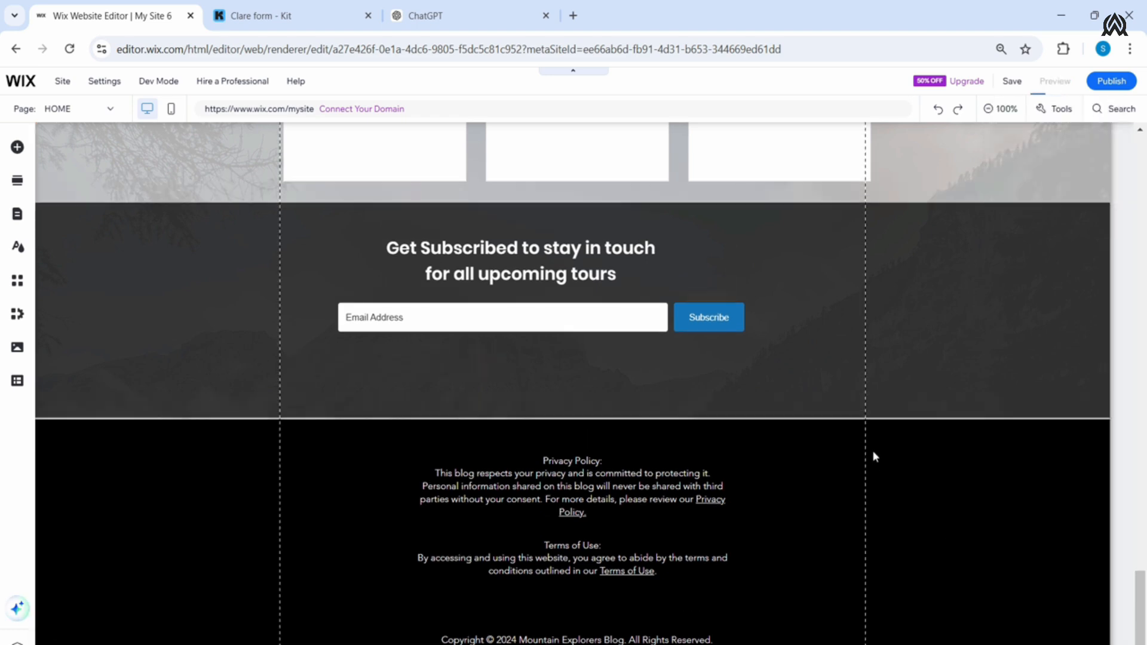
scroll(831, 528, "up", 6)
scroll(831, 520, "down", 6)
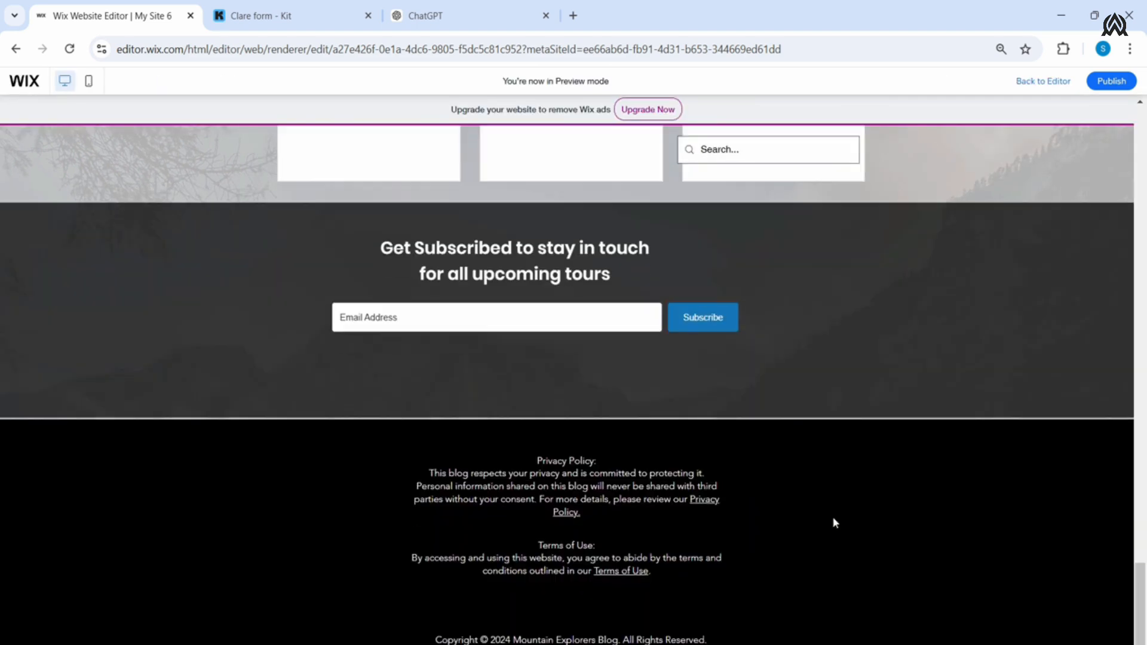
scroll(832, 517, "up", 5)
scroll(832, 523, "down", 5)
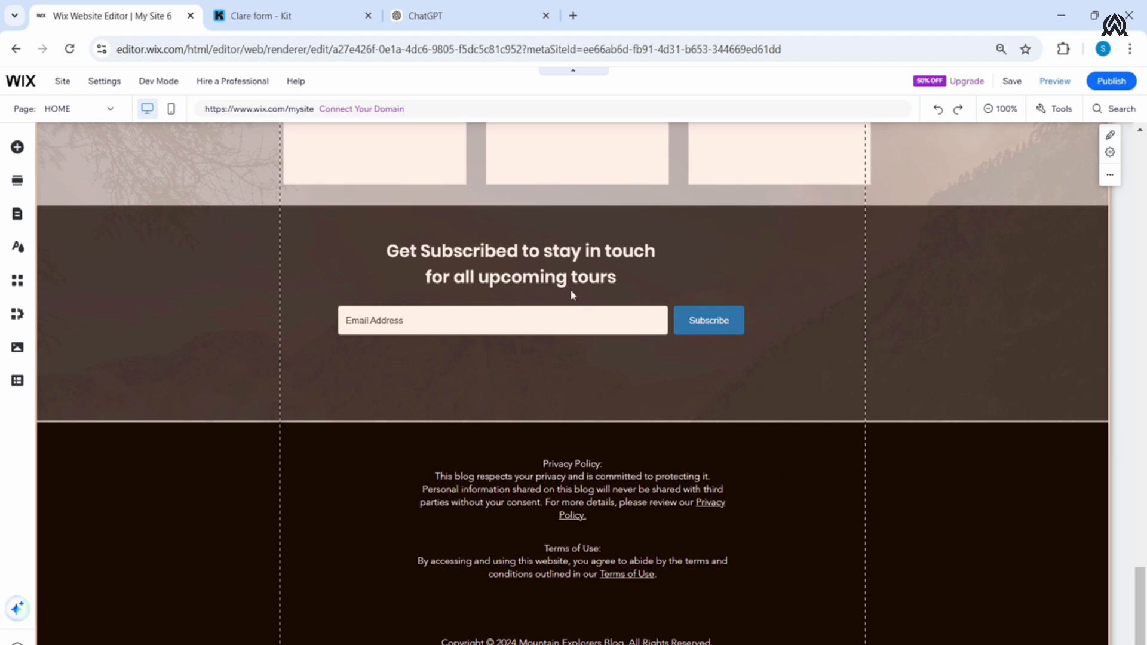
Step: Copy the line "Home | About Us | Destinations | Travel Tips | Contact Us | Privacy Policy" from ChatGPT and return to the Wix editor
left_click(426, 16)
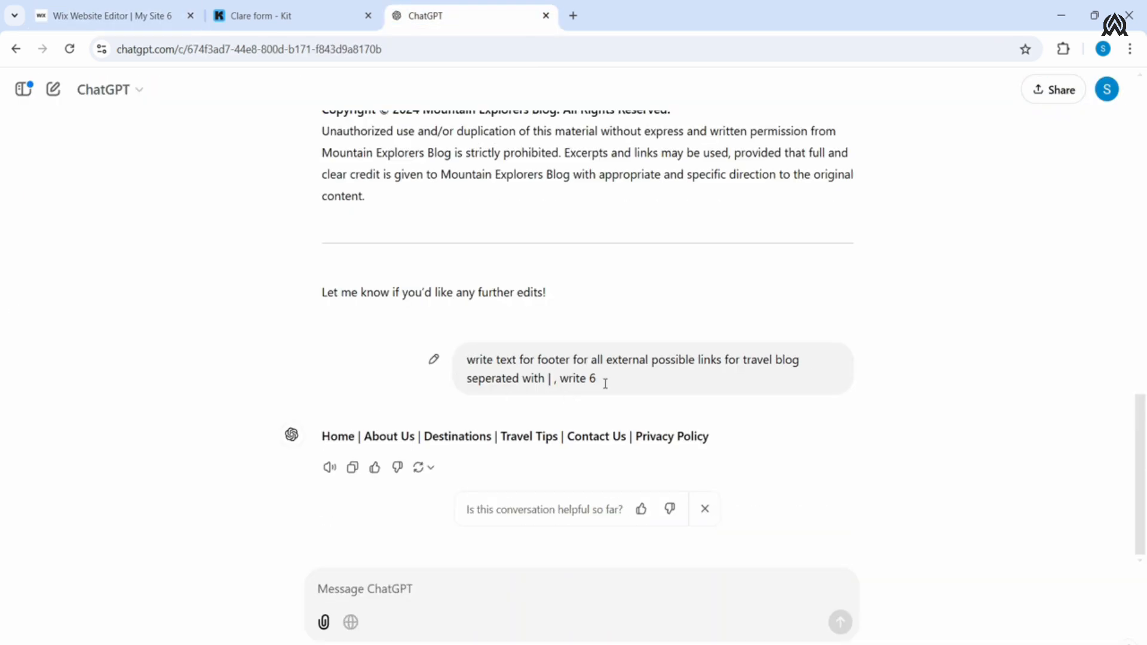
left_click_drag(710, 436, 323, 437)
key("ctrl+c")
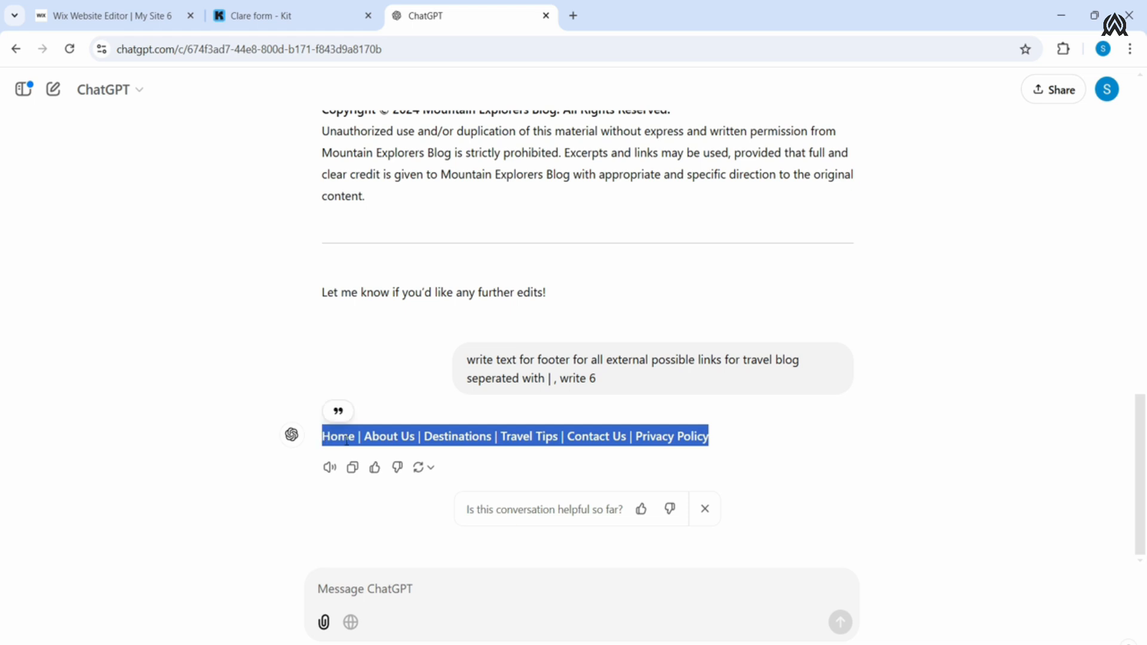
left_click(108, 17)
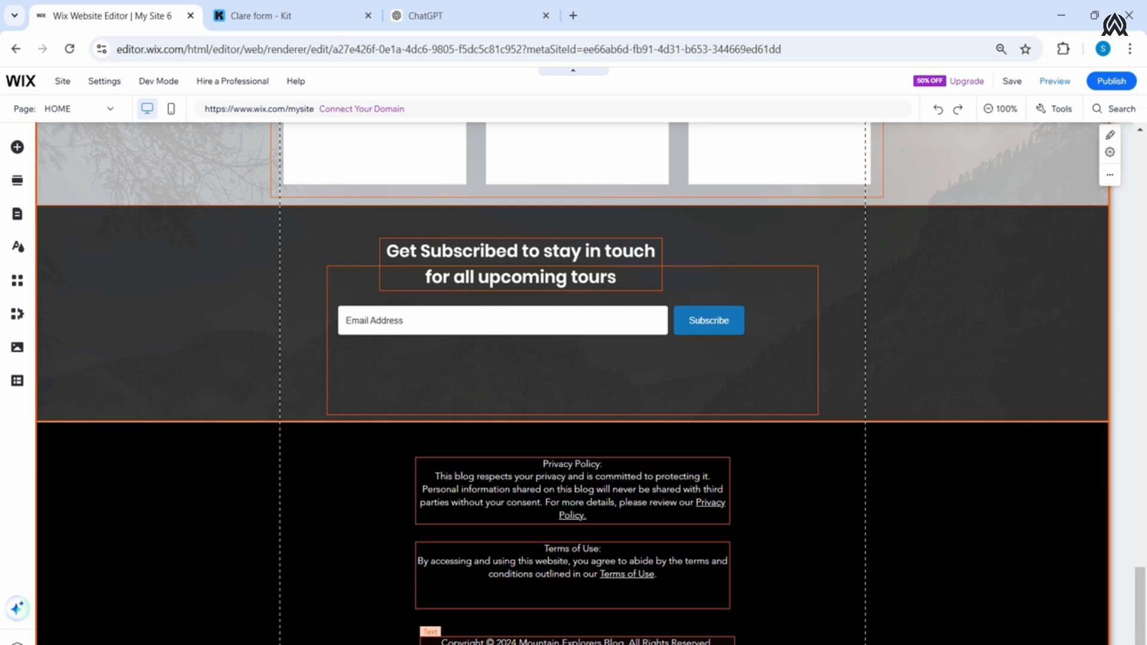
Step: Move the Terms of Use and Privacy Policy texts down to free space along the upper edge of the black strip
left_click(787, 449)
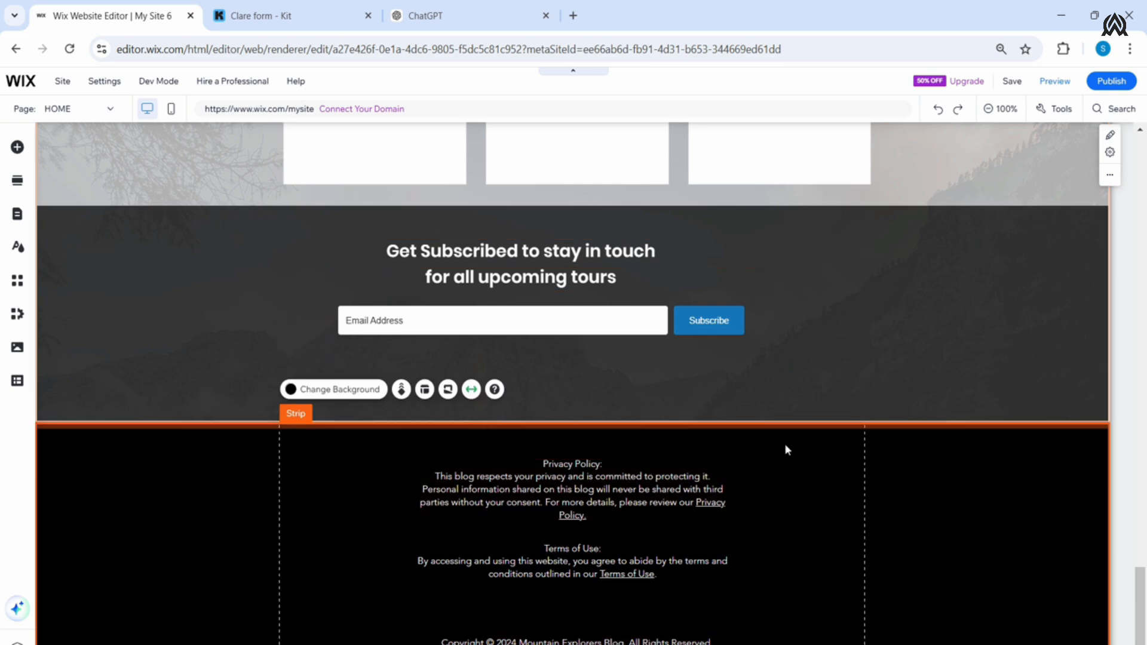
left_click_drag(637, 567, 640, 591)
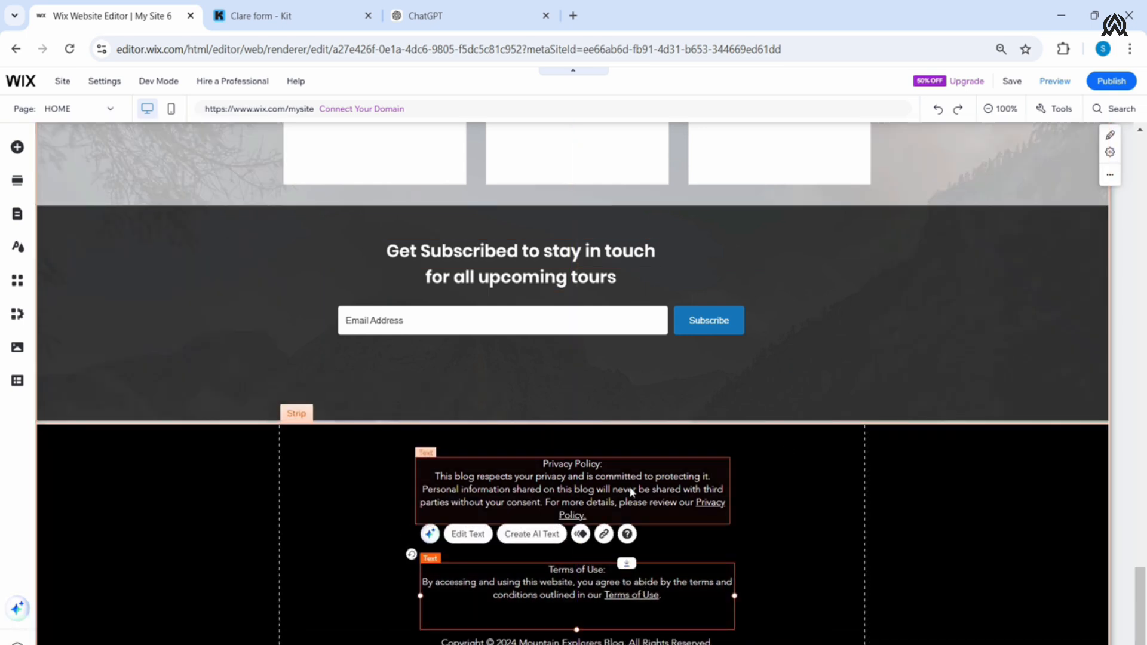
left_click_drag(631, 492, 630, 523)
Step: Duplicate the copyright text above the Privacy Policy text, replace the copy's content with the copied link line, and align it with the texts below
left_click(663, 635)
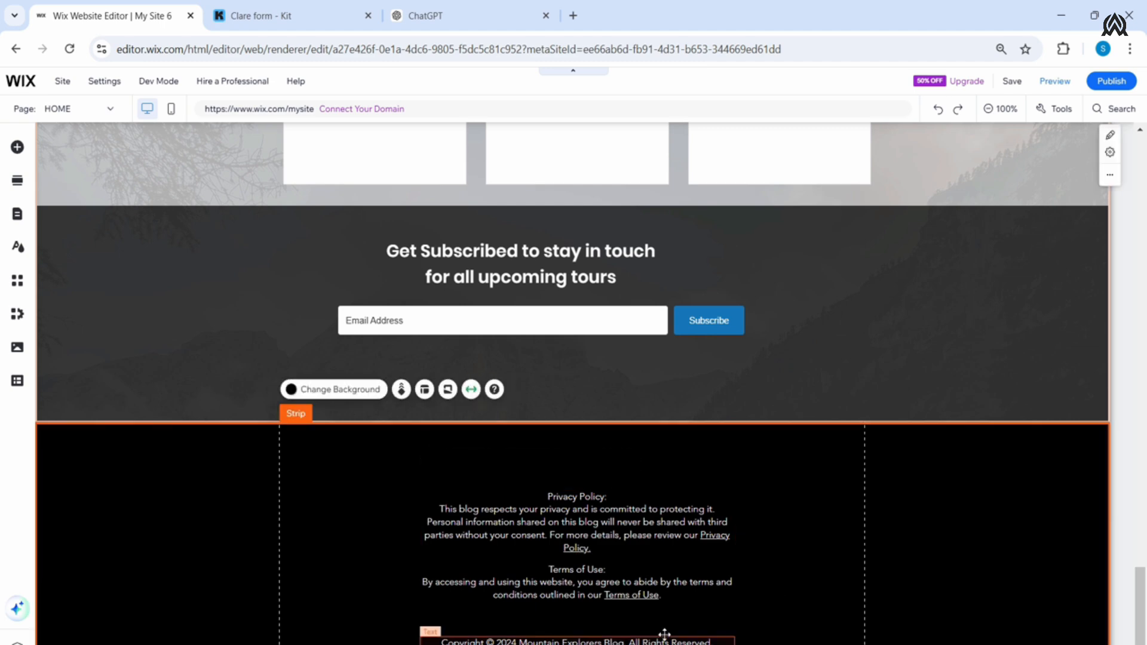
left_click_drag(663, 634, 667, 450)
double_click(667, 450)
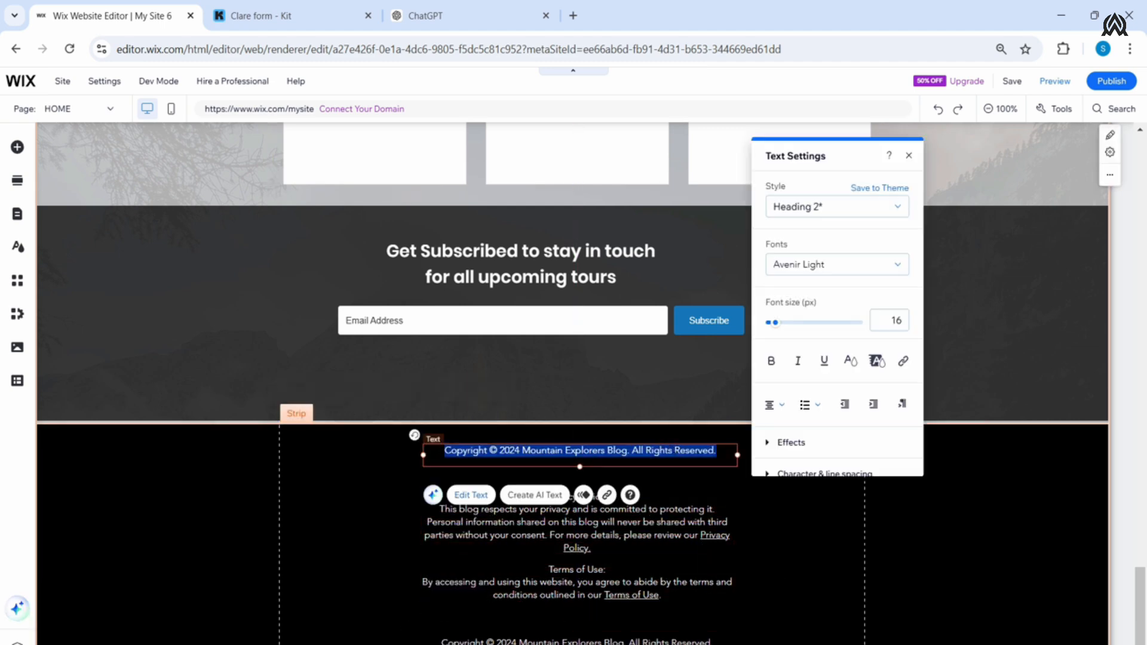
key("ctrl+v")
left_click(721, 478)
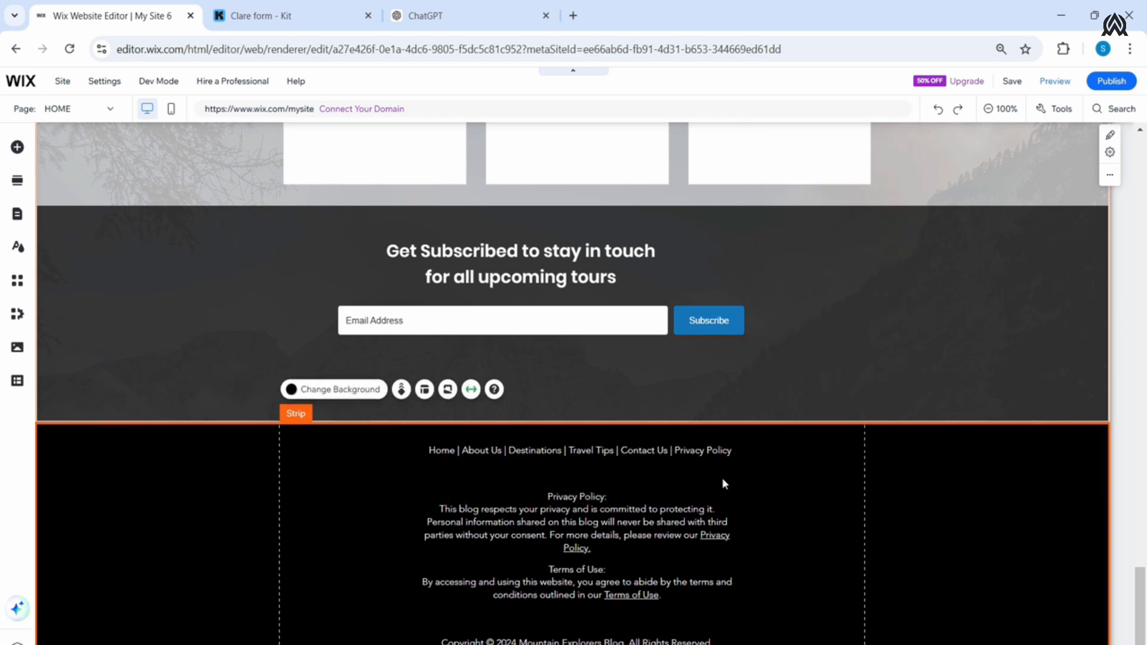
left_click_drag(678, 456, 687, 464)
left_click(770, 558)
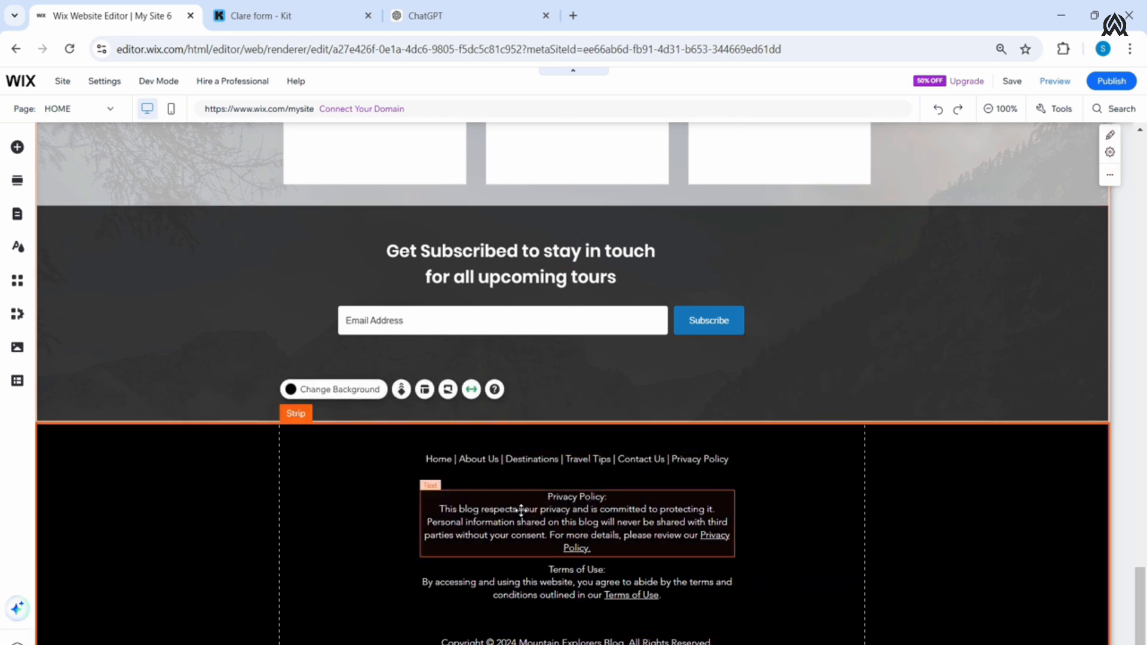
left_click(440, 461)
double_click(440, 461)
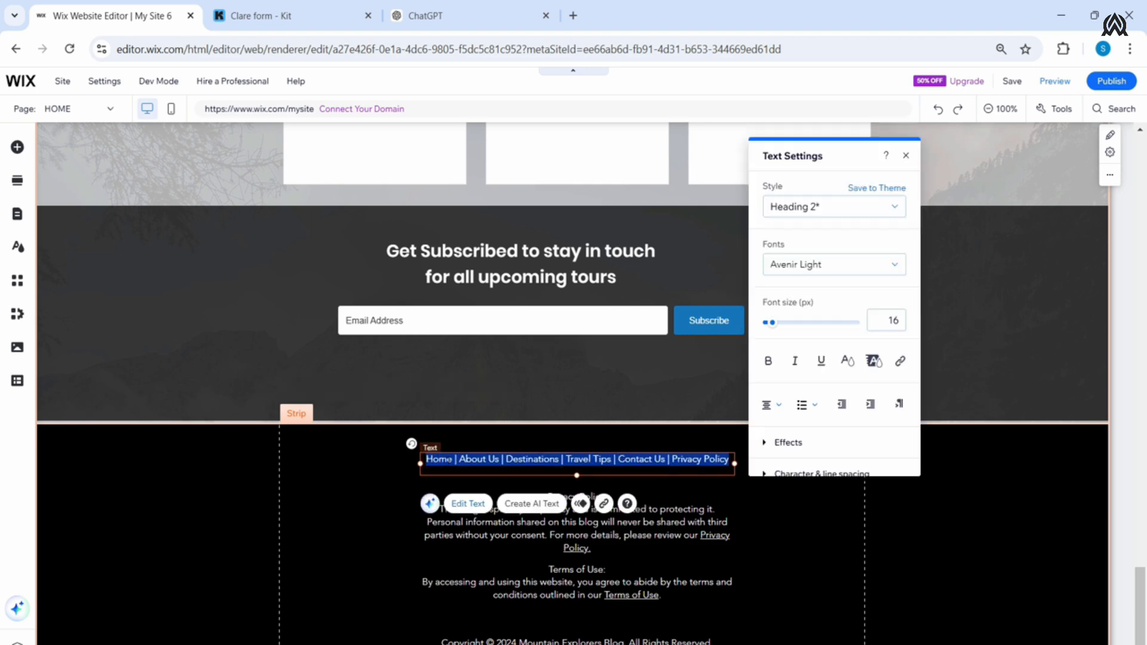
left_click(452, 459)
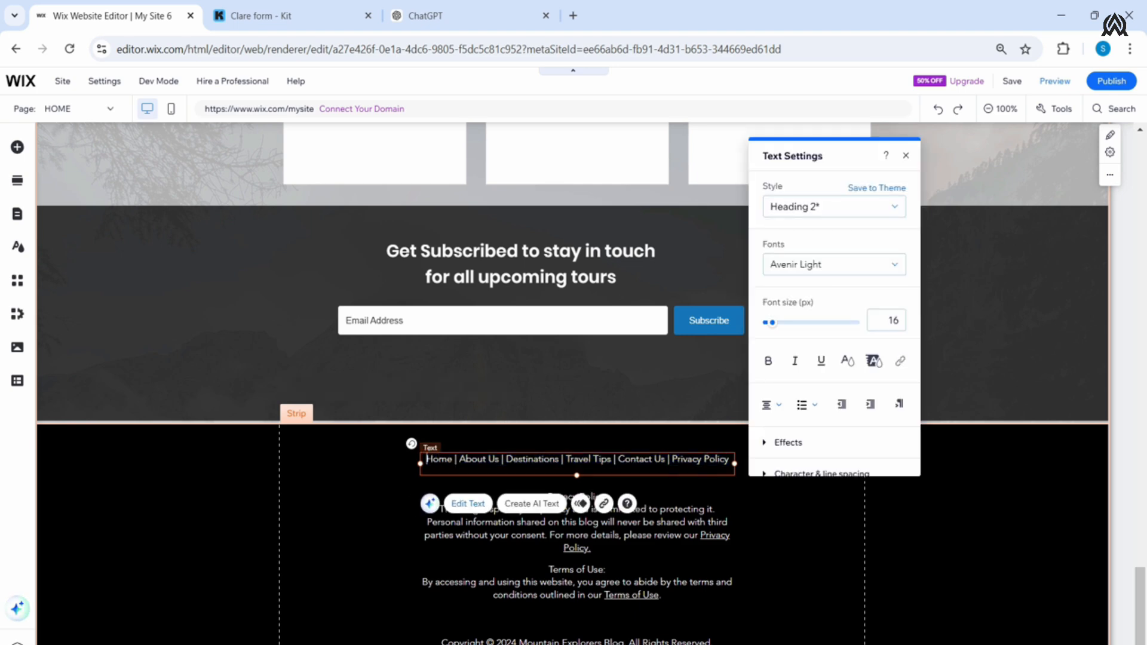
double_click(445, 459)
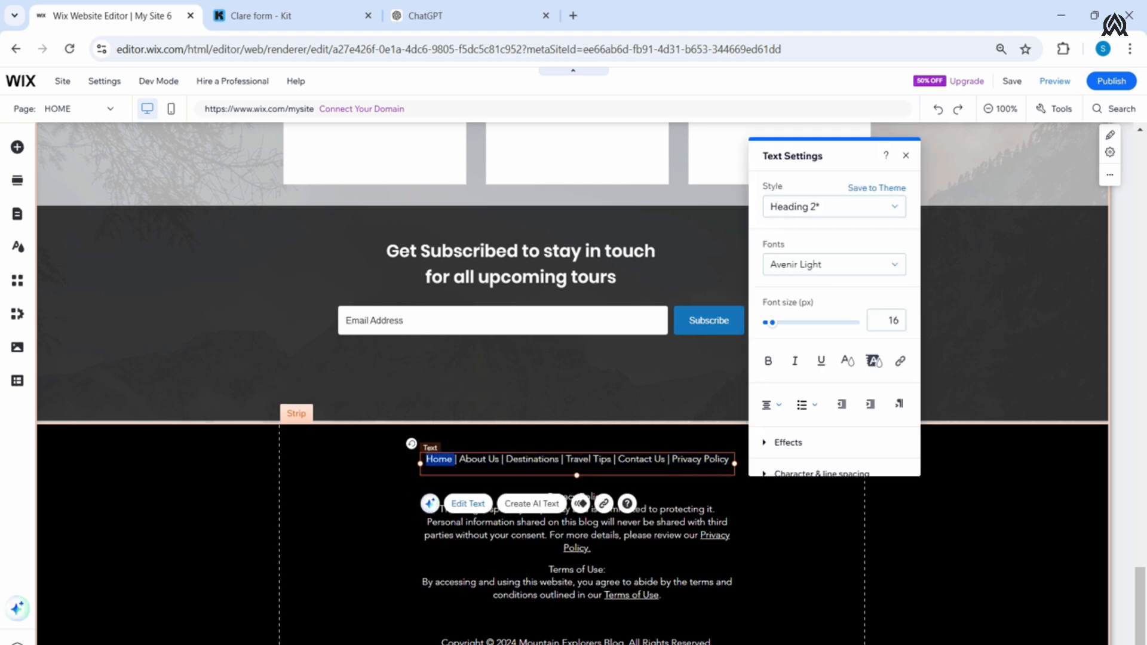
left_click(603, 504)
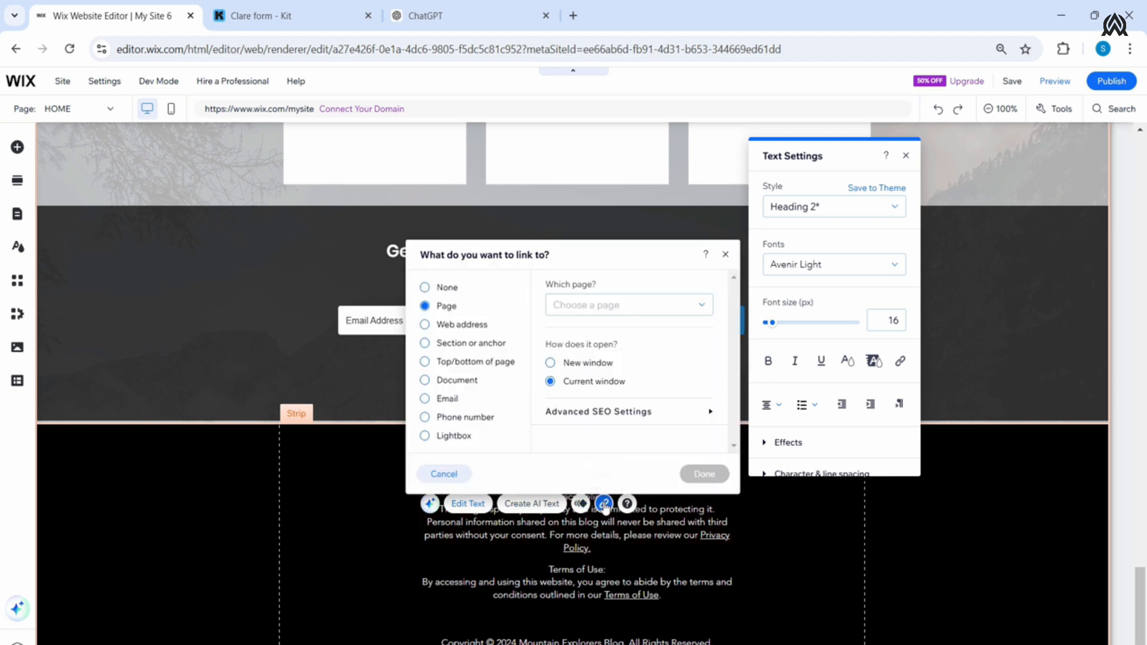
left_click(468, 325)
type("/")
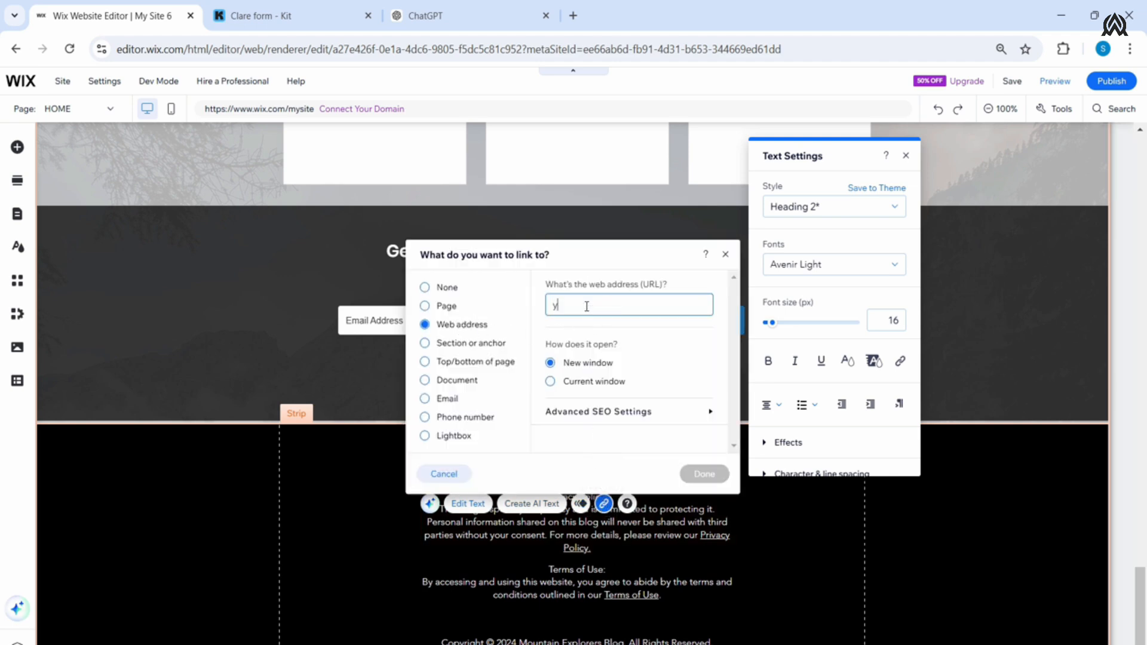
key("BackSpace")
type("w")
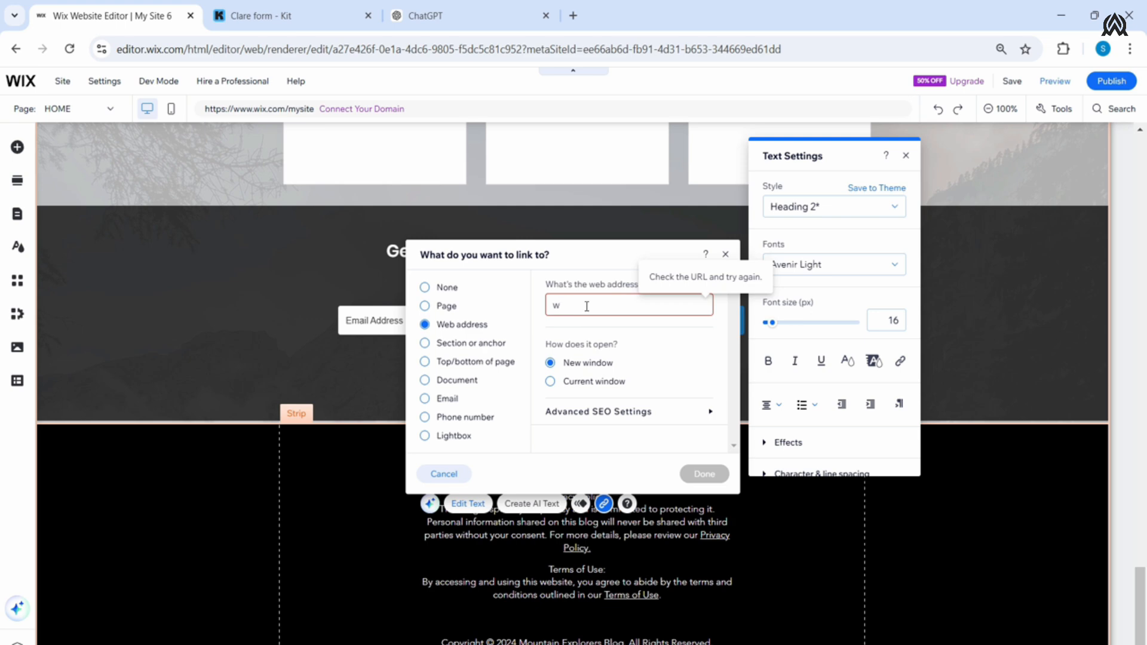
type(",w.youtube.com")
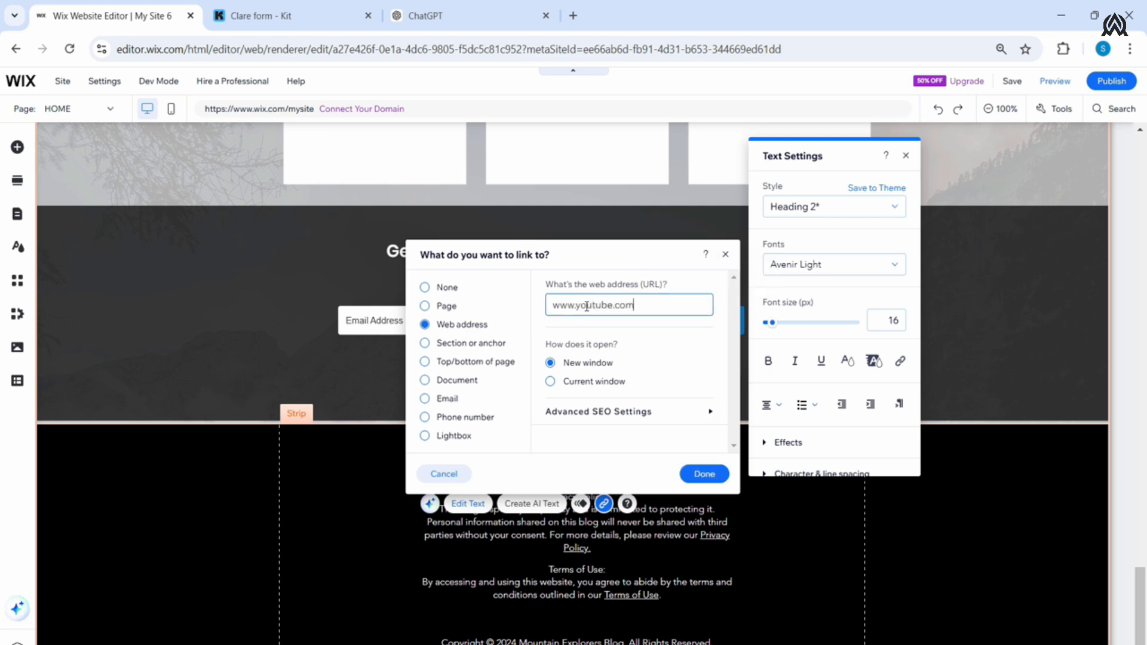
left_click(699, 476)
left_click(766, 549)
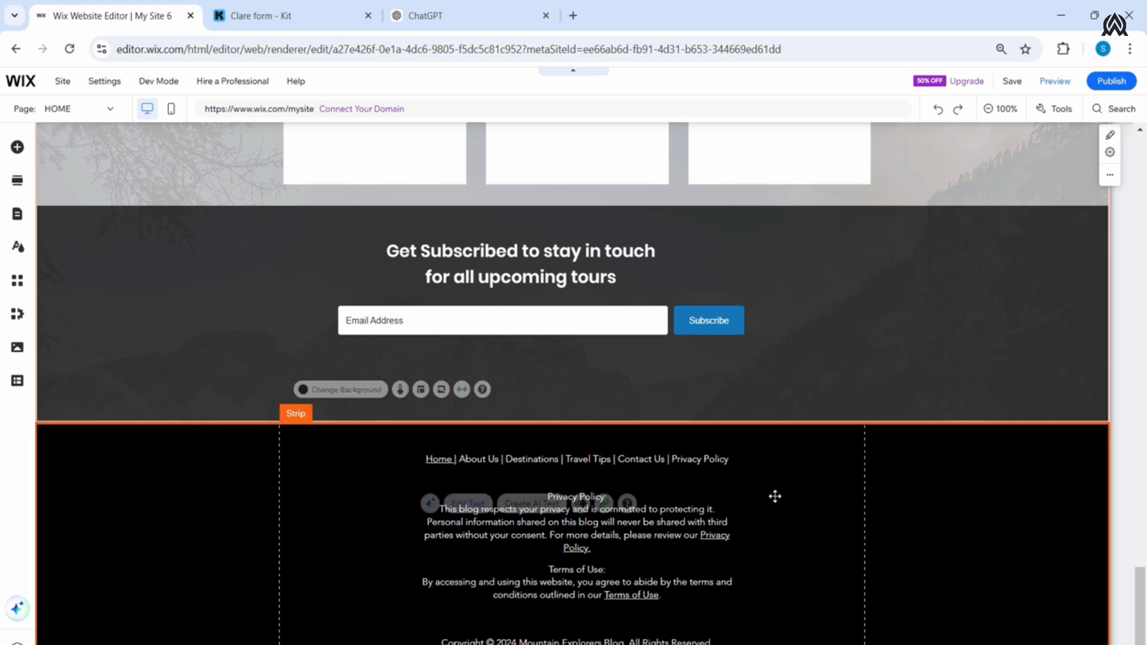
left_click(487, 460)
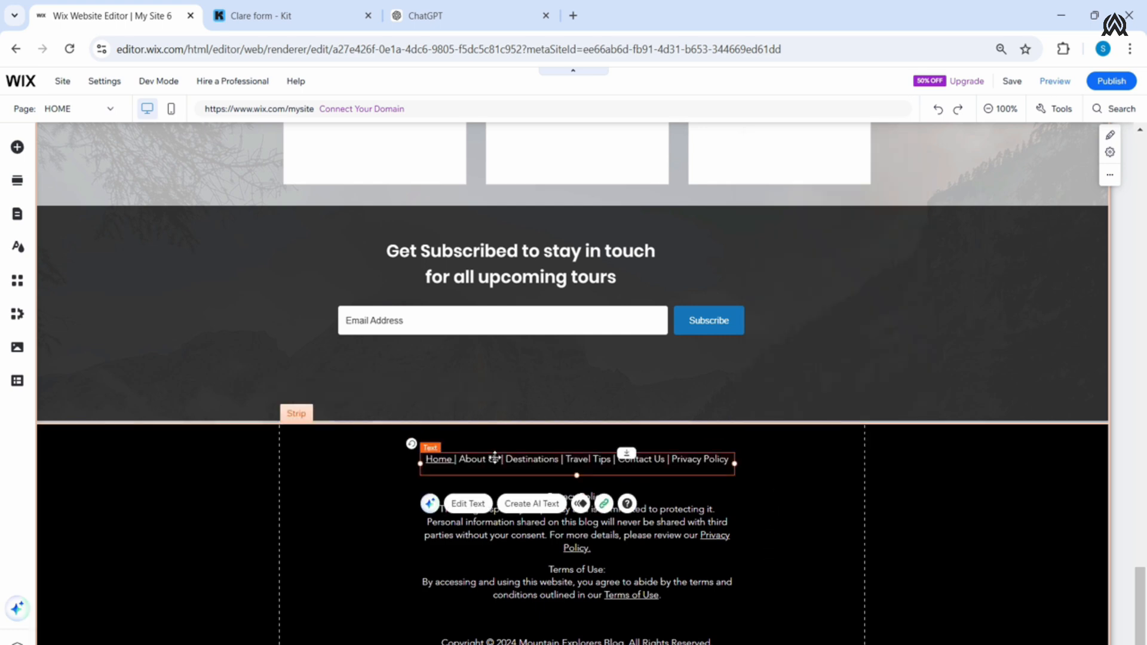
double_click(495, 458)
left_click_drag(501, 459, 471, 459)
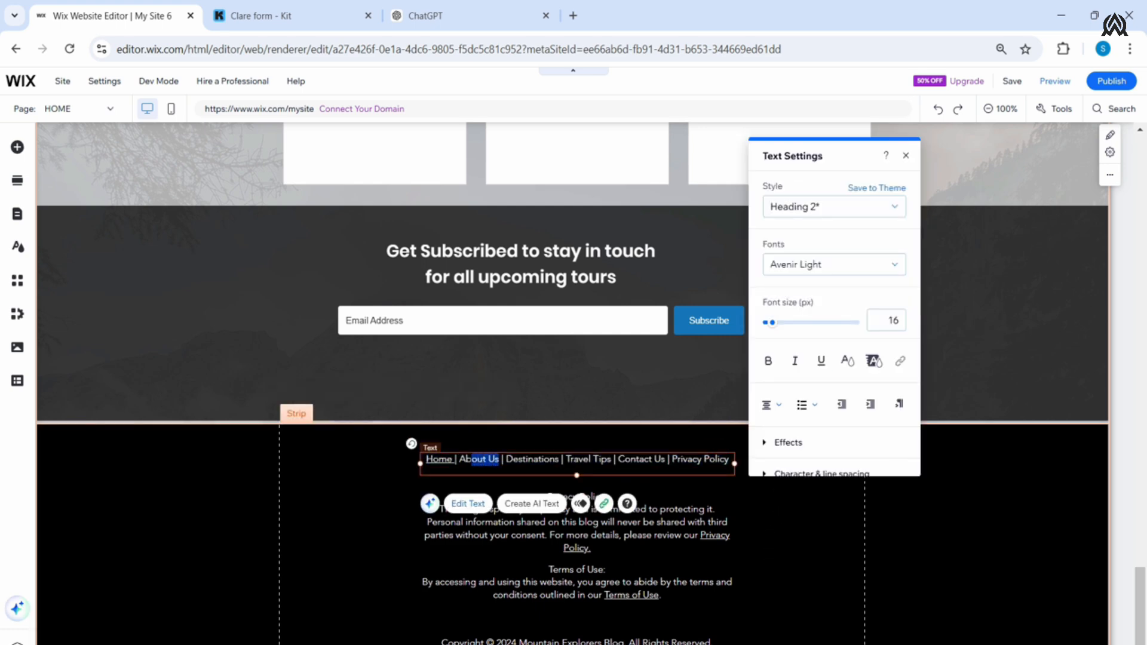
type("ww")
type("w.fac")
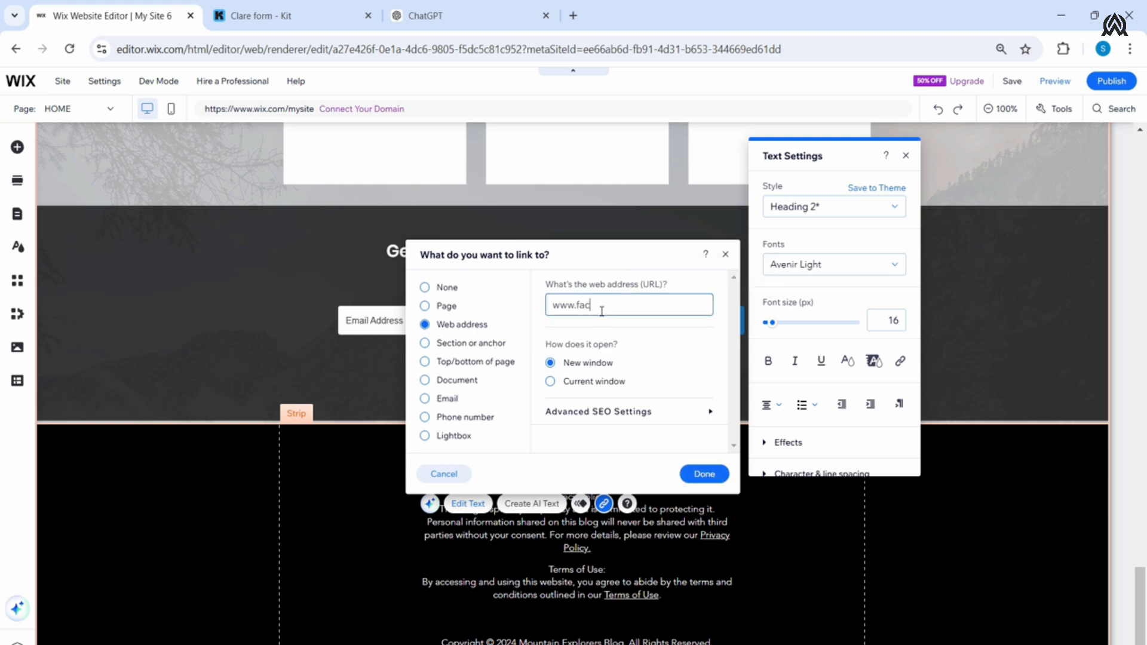
type("ebook.com")
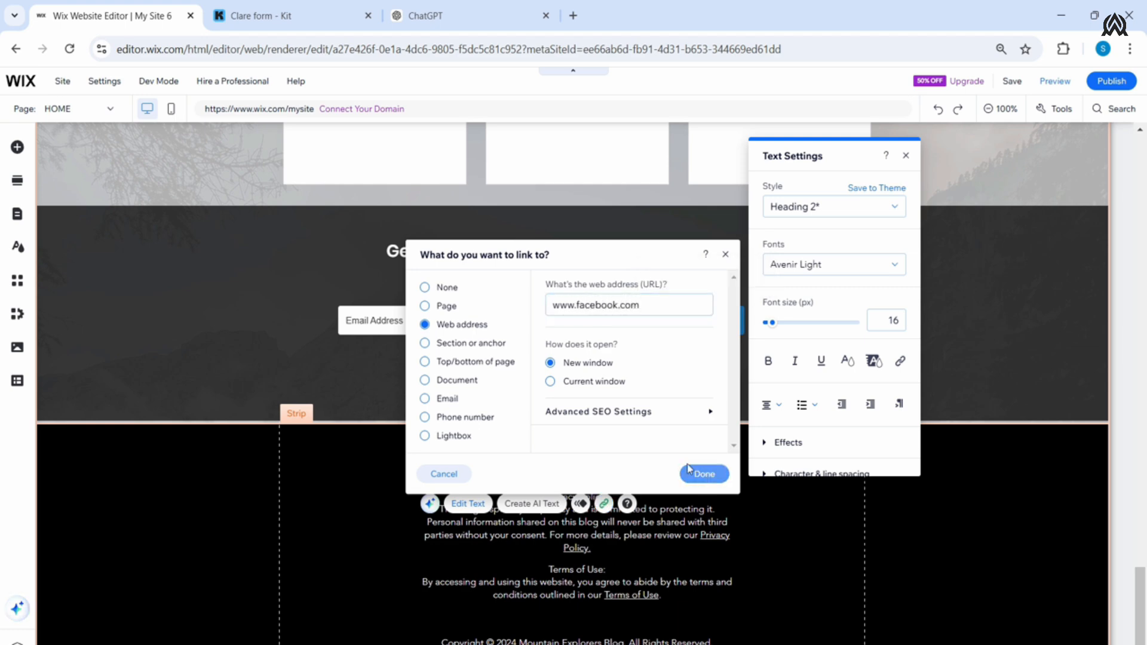
left_click(687, 466)
left_click(384, 471)
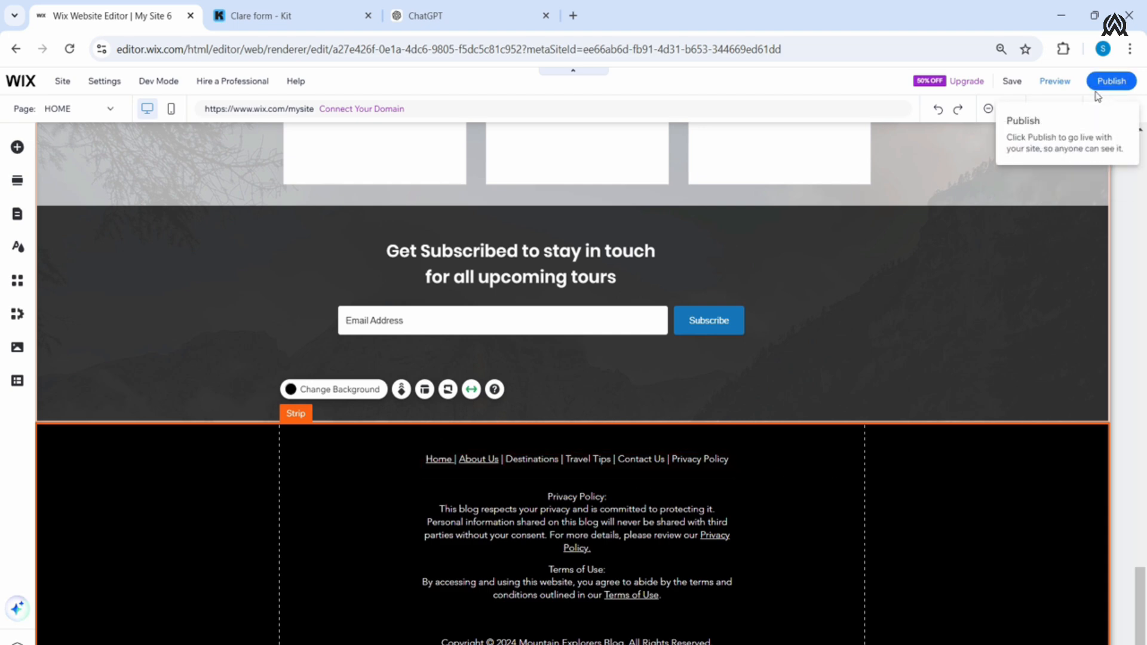
Step: Preview the site, test the Home and About Us footer links, and close the opened Facebook page
left_click(1055, 81)
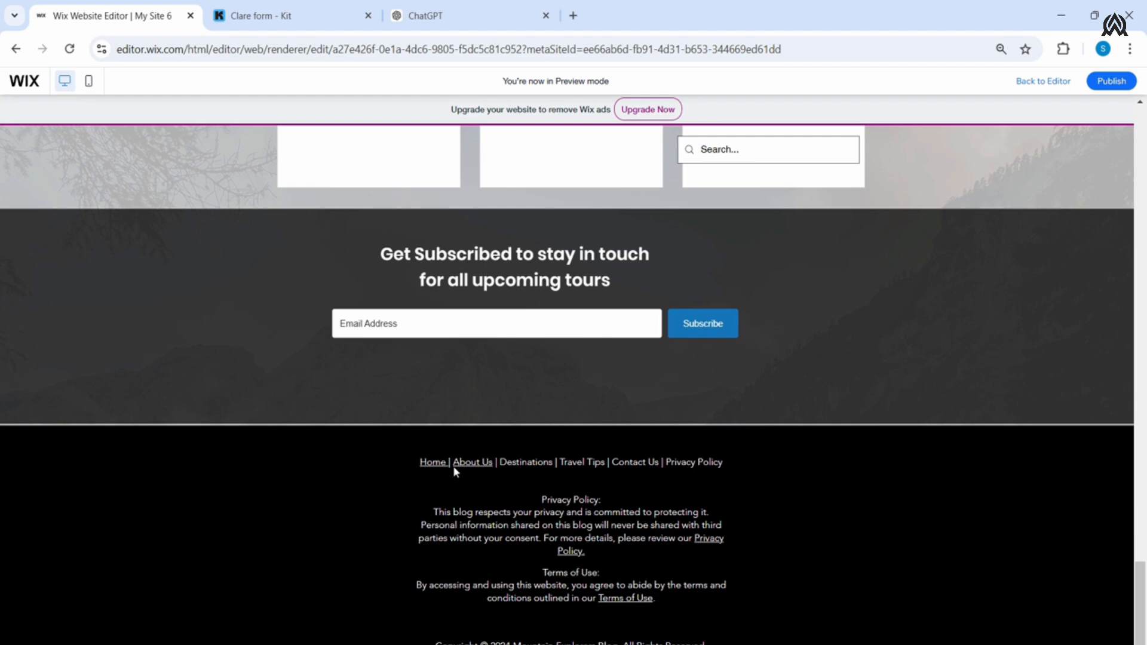
left_click(431, 465)
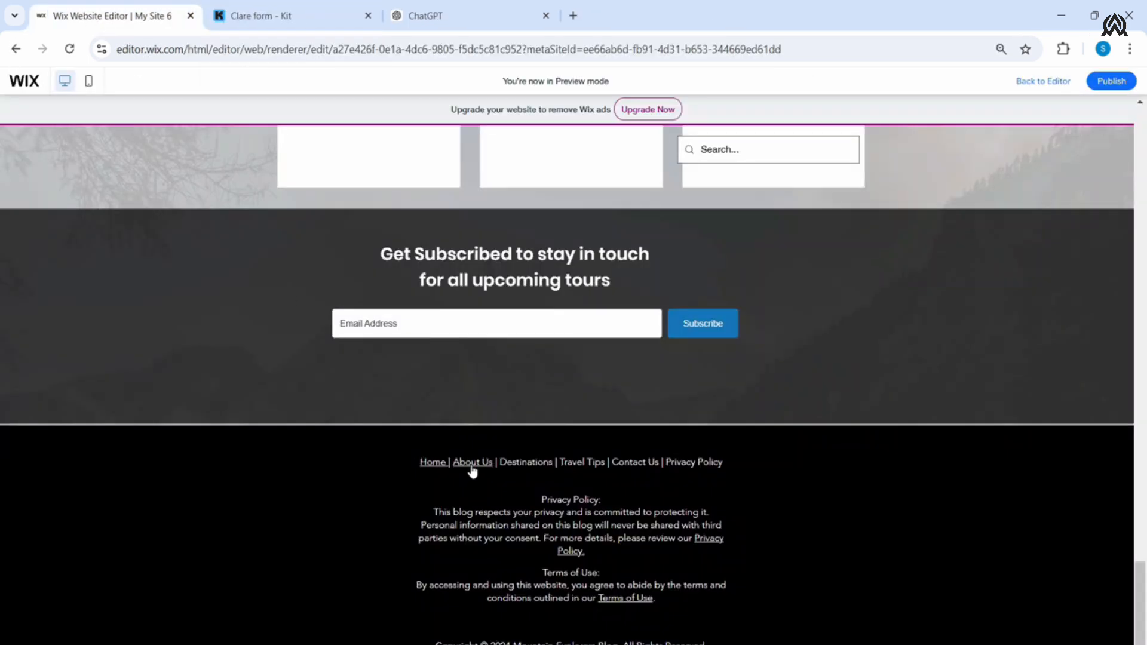
left_click(472, 469)
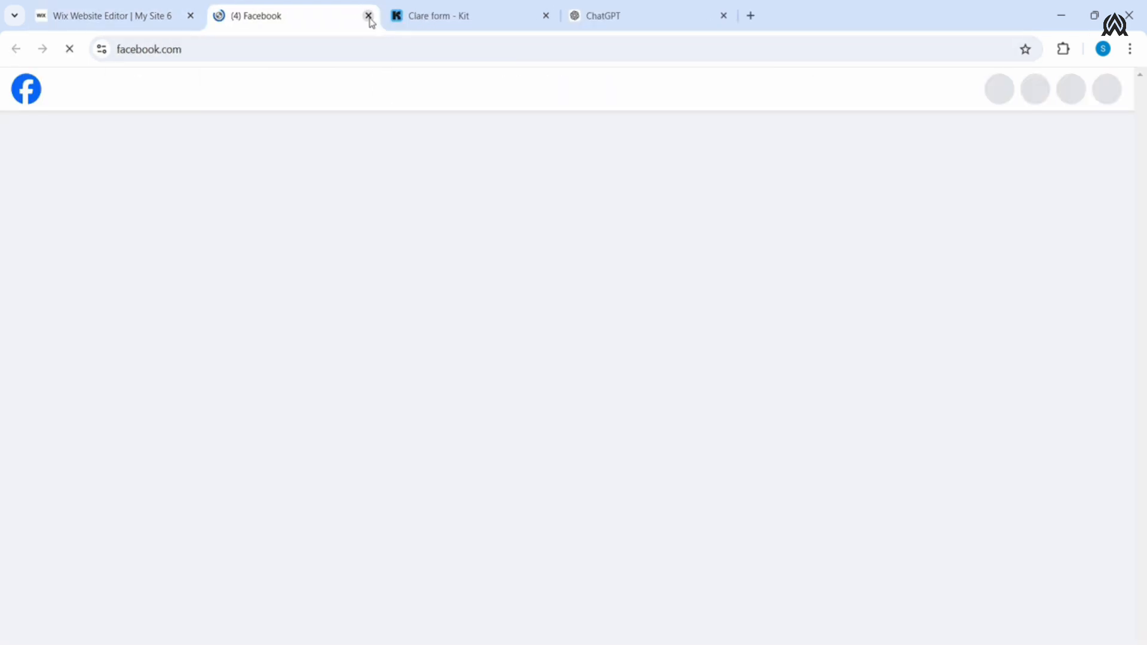
left_click(368, 15)
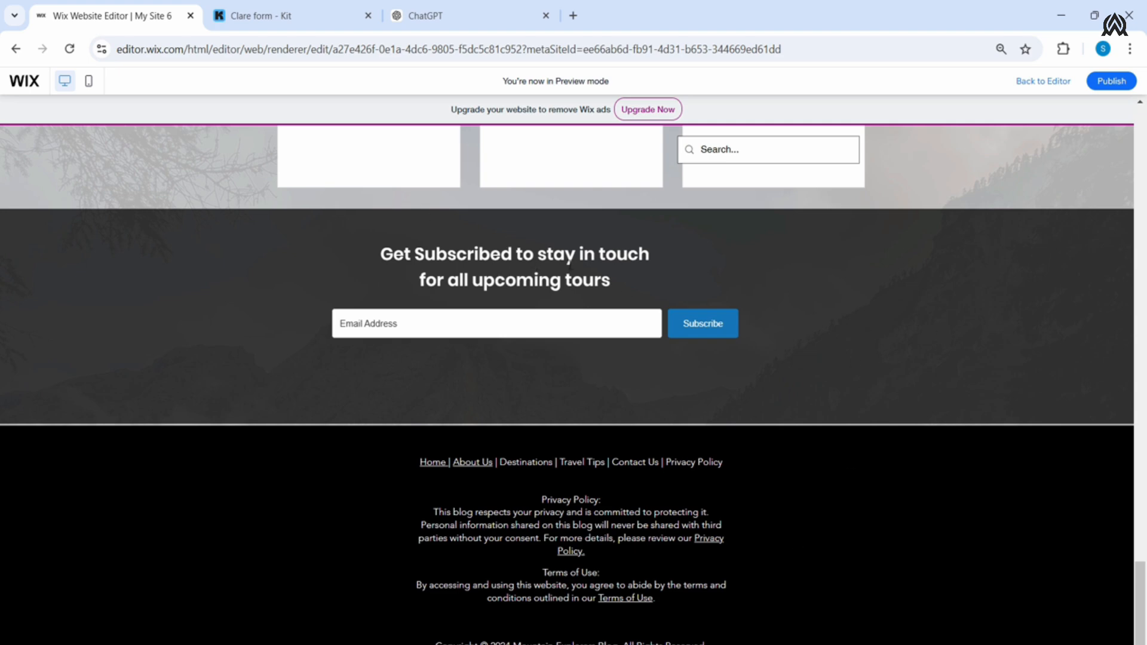
Step: Back in the editor, move the "Get Subscribed" heading and the email form to the horizontal centre of their strip
left_click(601, 316)
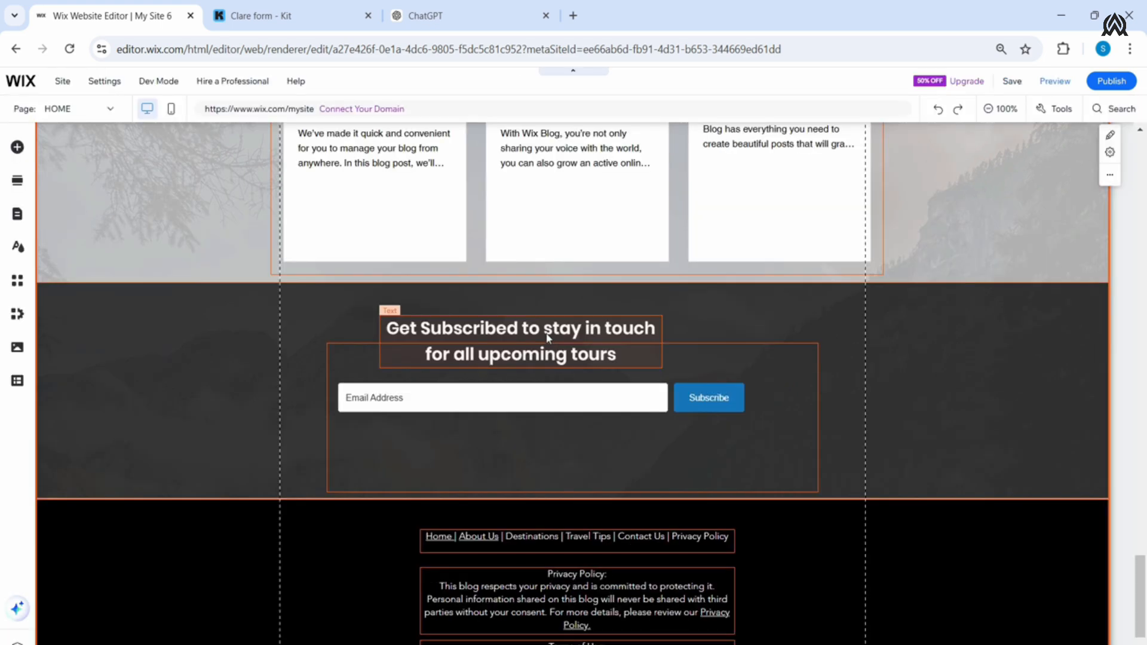
left_click_drag(547, 333, 604, 337)
mouse_move(682, 413)
left_mouse_down()
mouse_move(719, 415)
mouse_move(734, 428)
mouse_move(687, 433)
mouse_move(673, 402)
left_mouse_up()
left_click(932, 373)
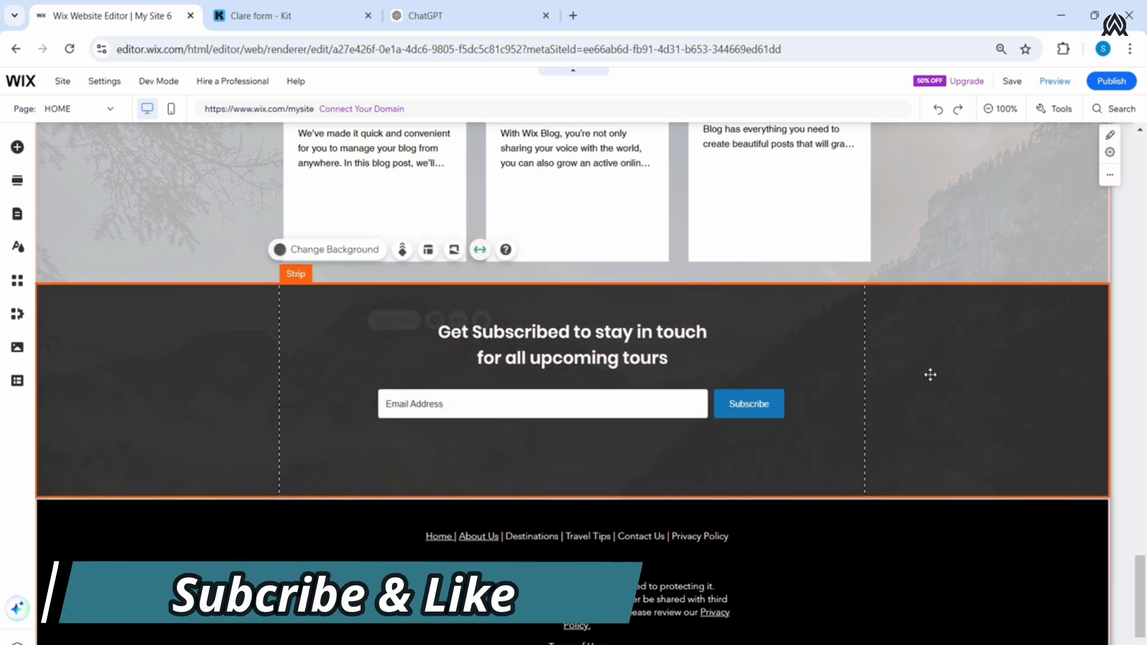
scroll(928, 372, "down", 2)
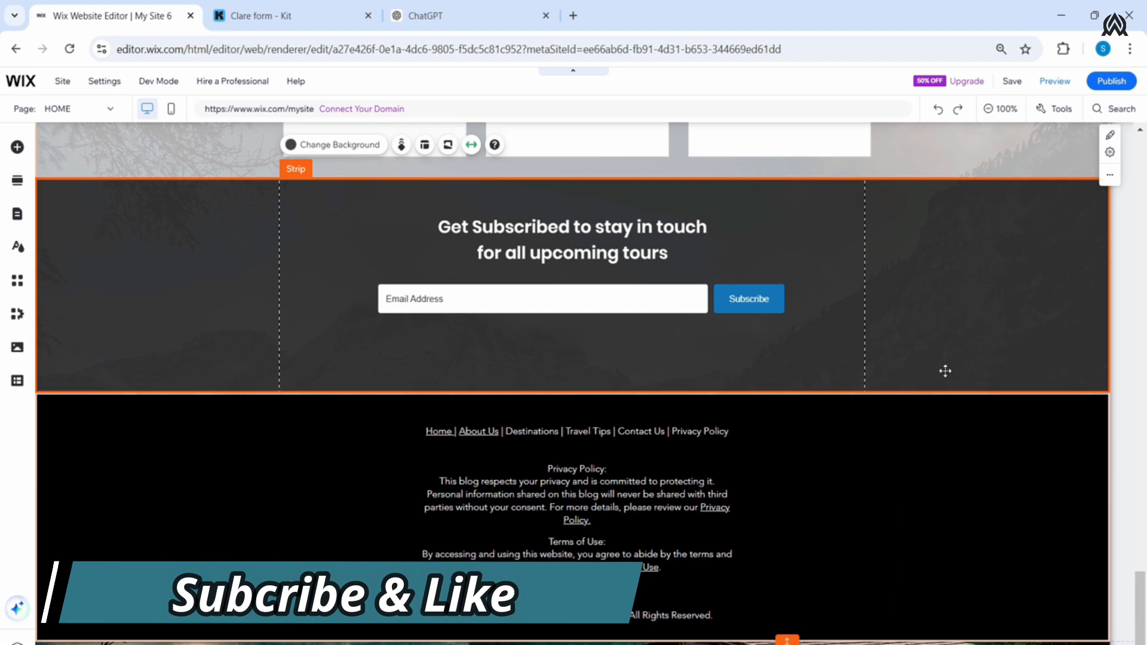